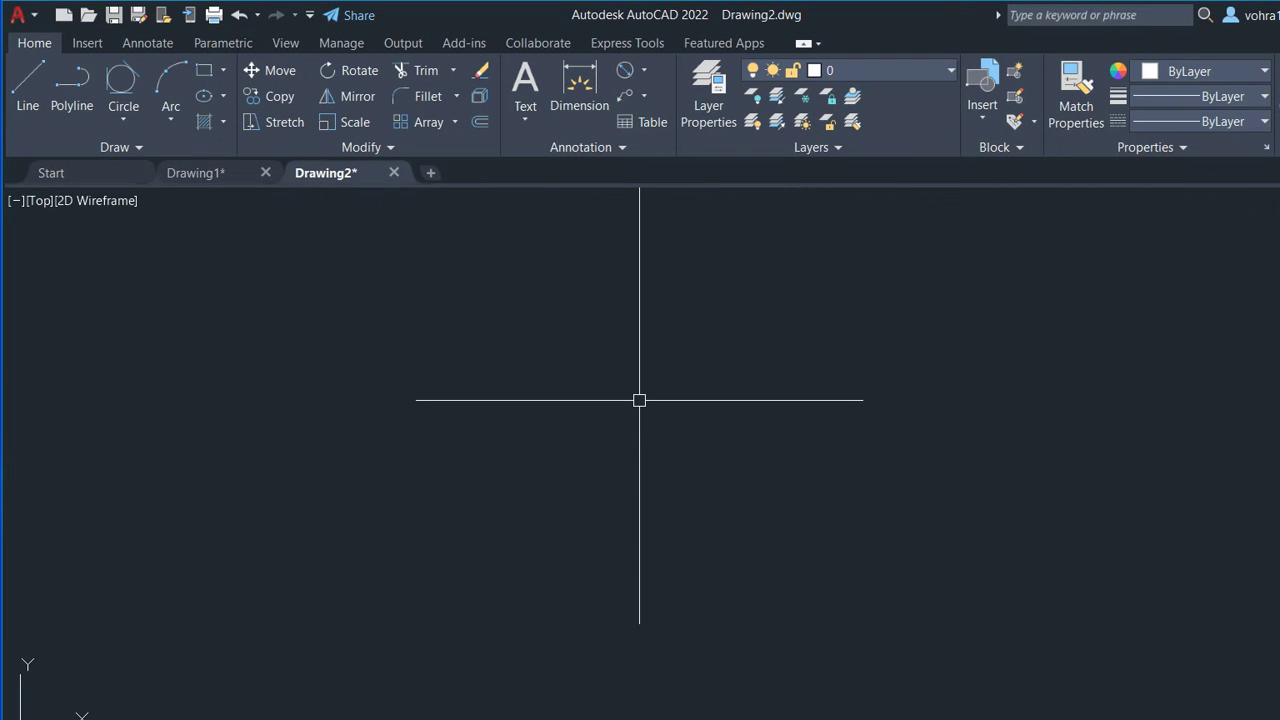
# - Cancel a trial rectangle after its first corner, then restart the RECTANG command
pyautogui.write('r')
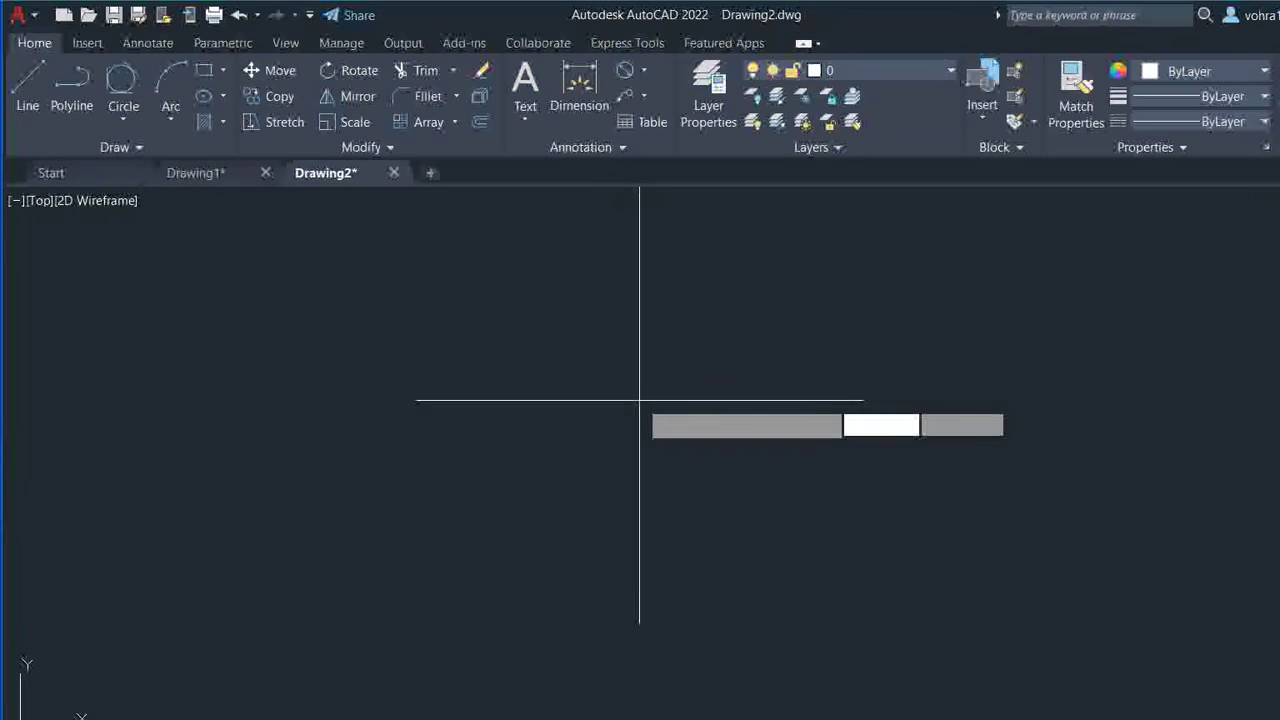
pyautogui.press('Return')
pyautogui.click(433, 307)
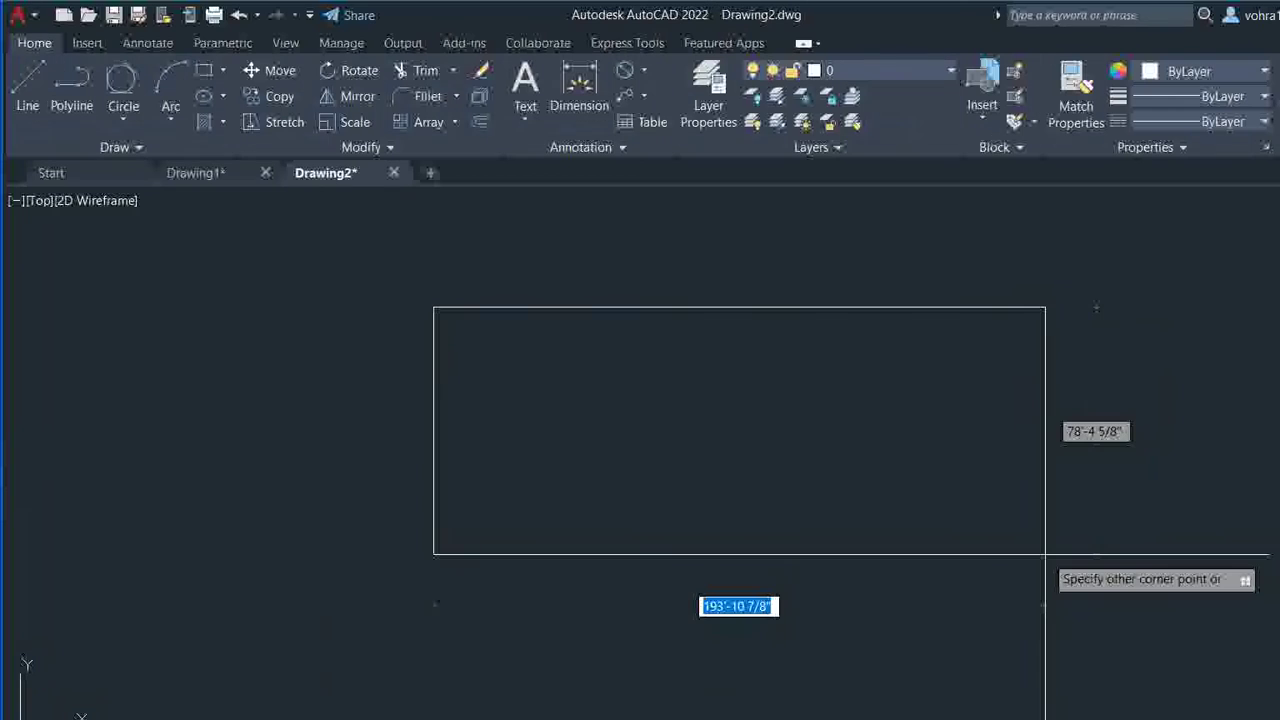
pyautogui.press('Escape')
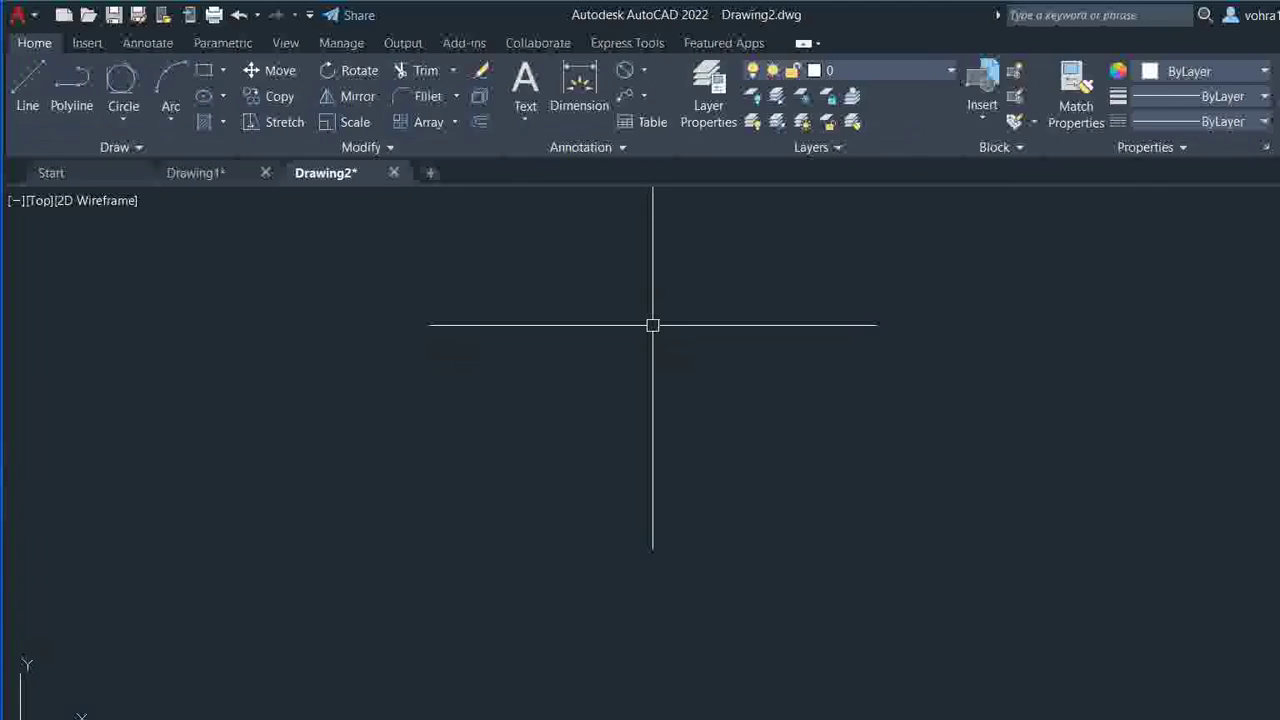
pyautogui.write('rec')
pyautogui.press('Return')
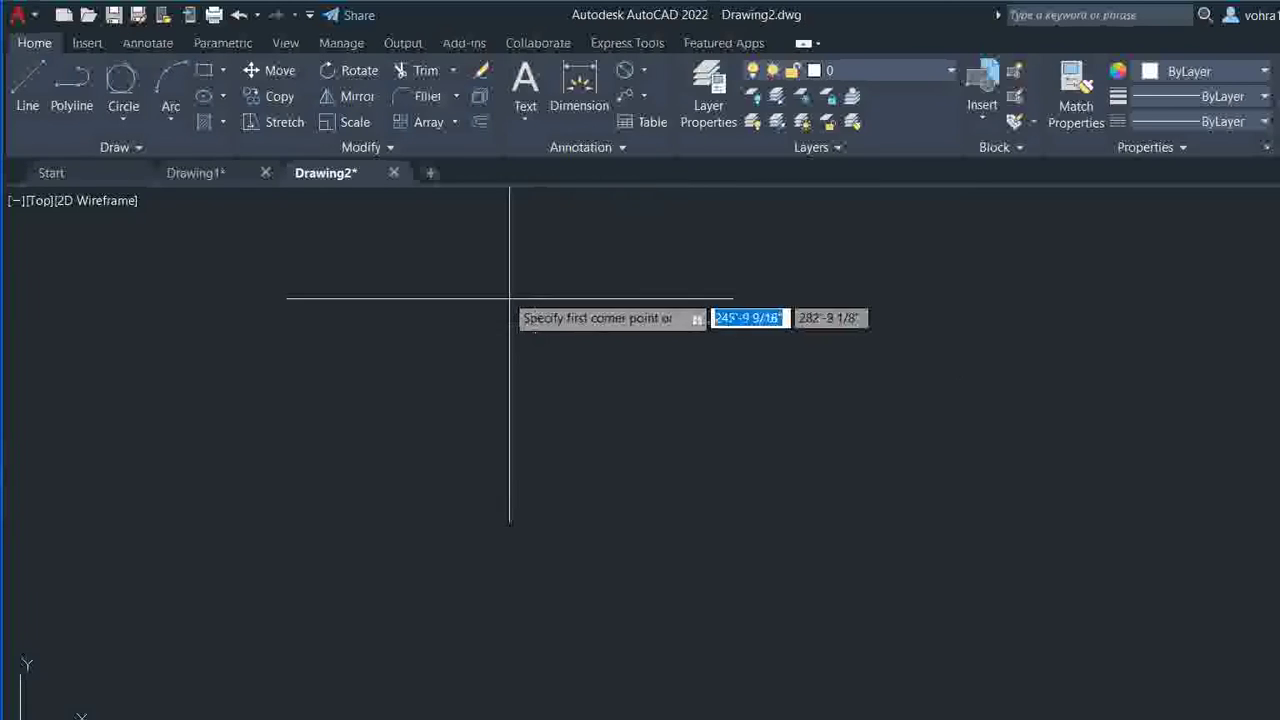
# - Pick the rectangle's first corner, set a 30° rotation, and choose the Dimensions option
pyautogui.click(505, 294)
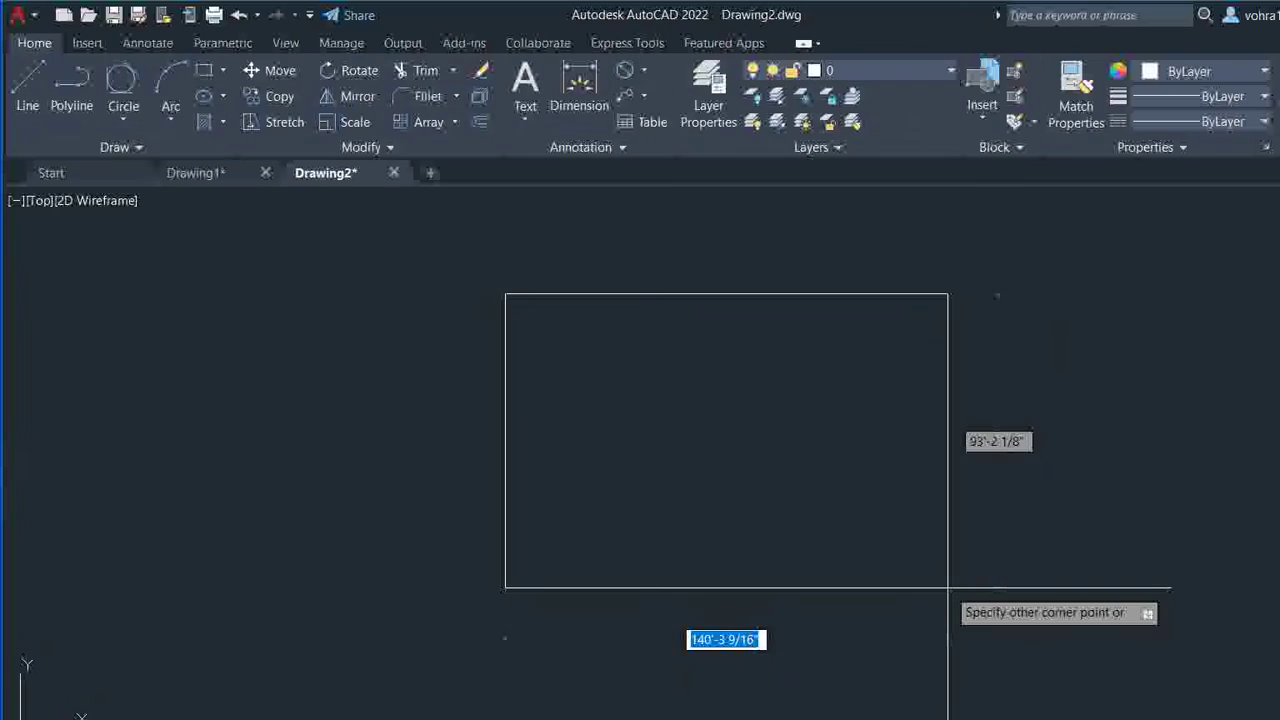
pyautogui.write('r')
pyautogui.press('Return')
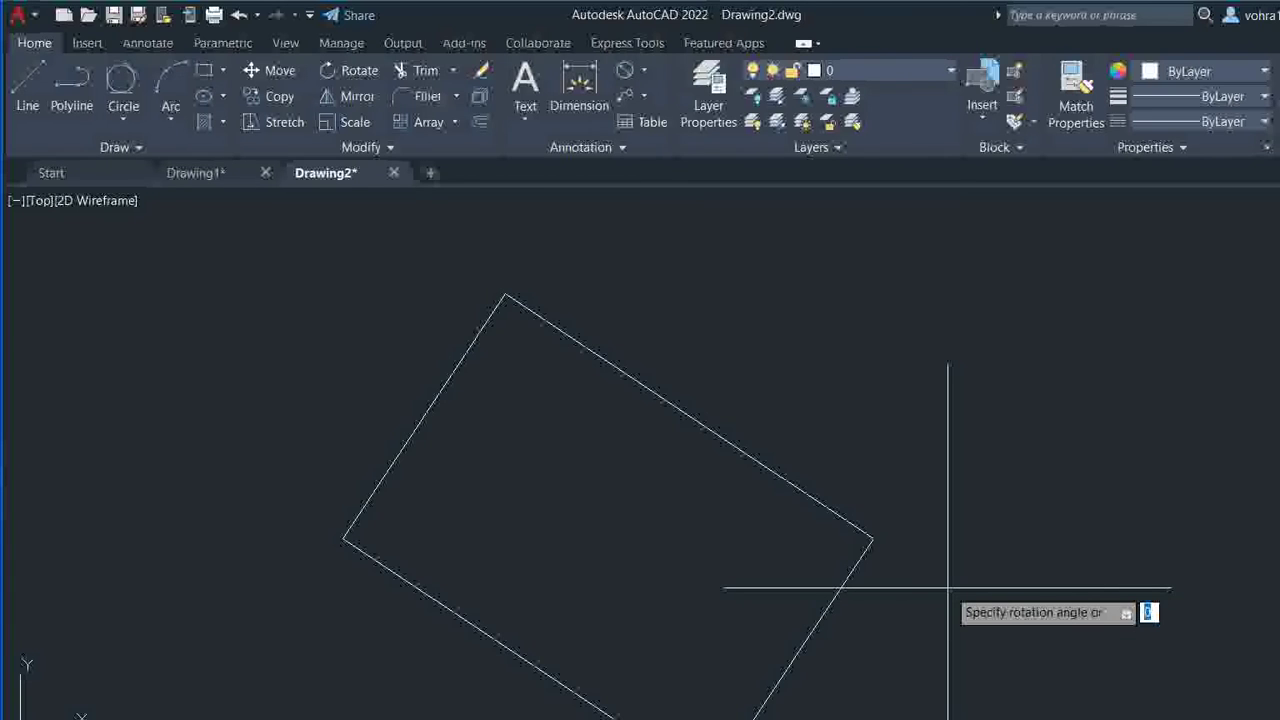
pyautogui.write('30')
pyautogui.press('Return')
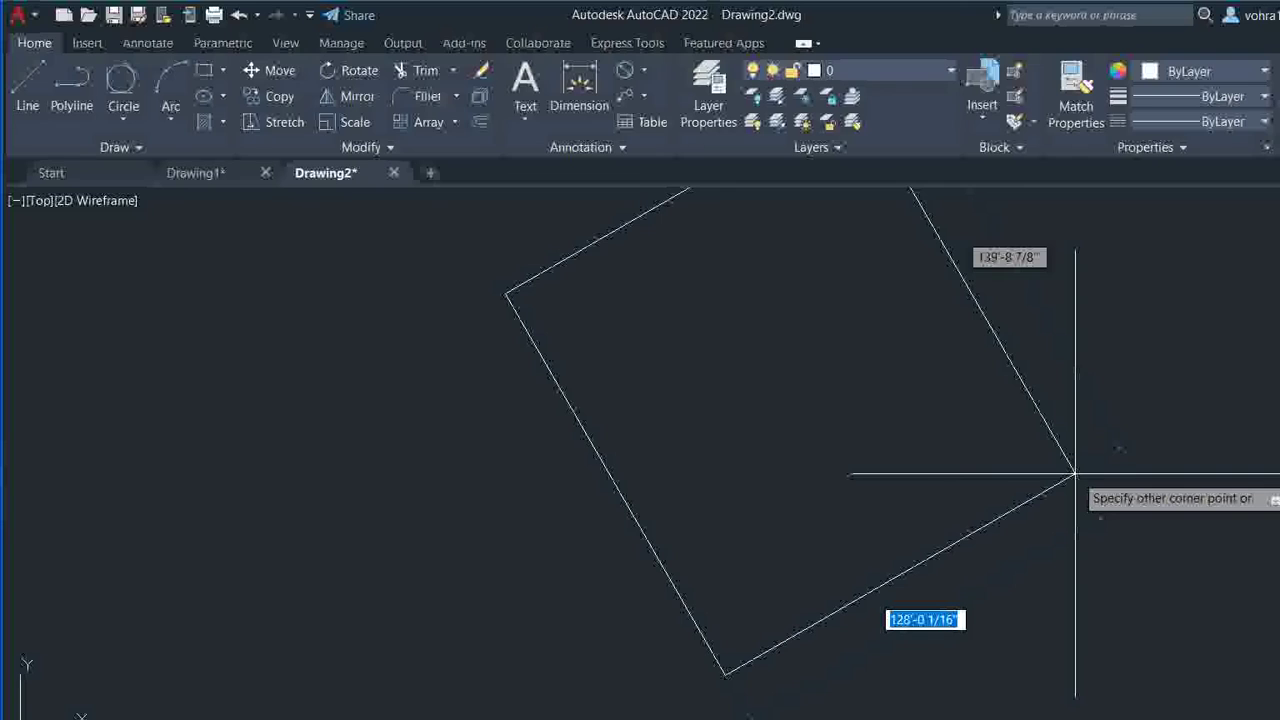
pyautogui.write('d')
pyautogui.press('Return')
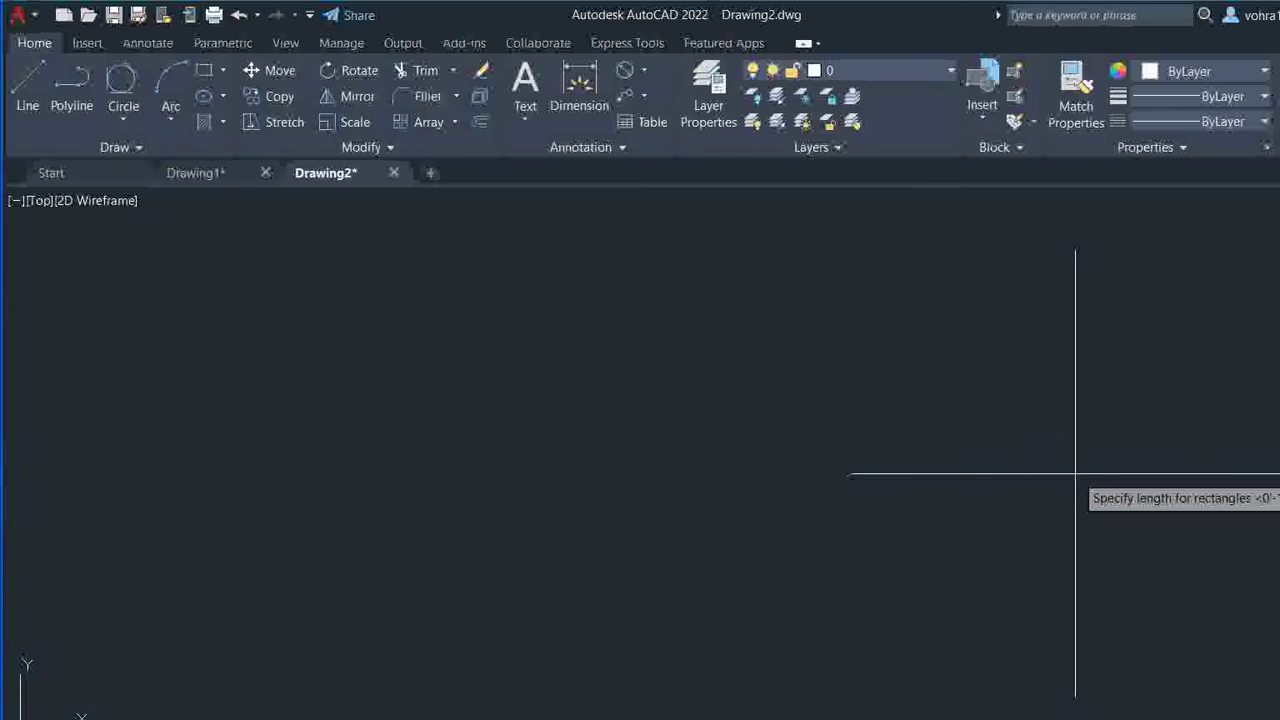
# - Accept length 2'-6" and width 1'-8", then place the opposite corner of the tilted rectangle
pyautogui.press('Return')
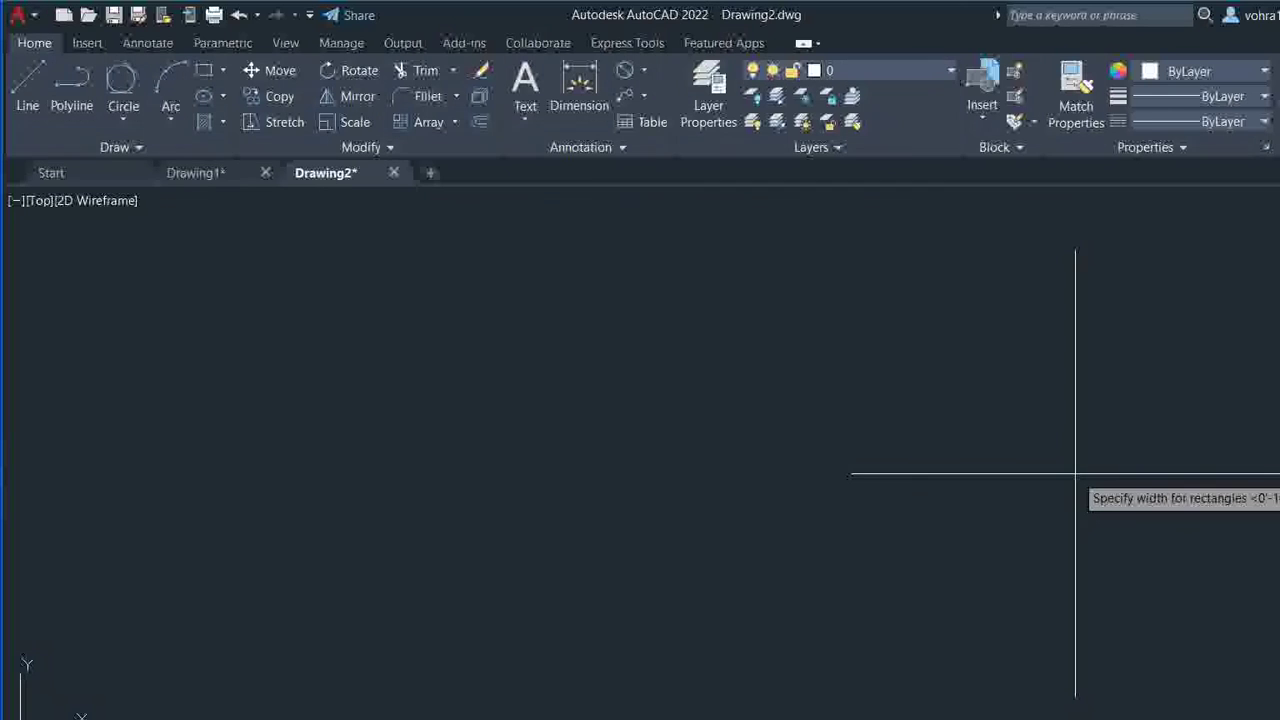
pyautogui.press('Return')
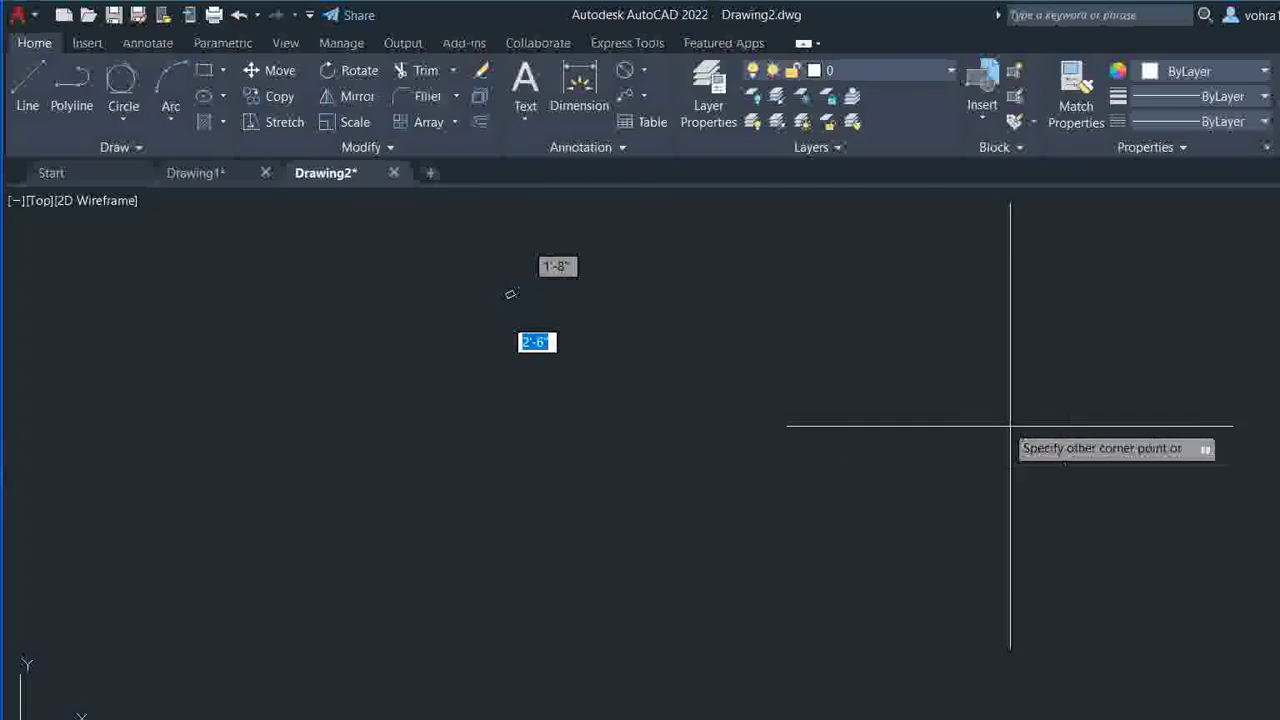
pyautogui.scroll(3, 521, 314)
pyautogui.moveTo(571, 369)
pyautogui.mouseDown(button='middle')
pyautogui.moveTo(543, 309)
pyautogui.moveTo(609, 405)
pyautogui.mouseUp(button='middle')
pyautogui.scroll(2, 586, 243)
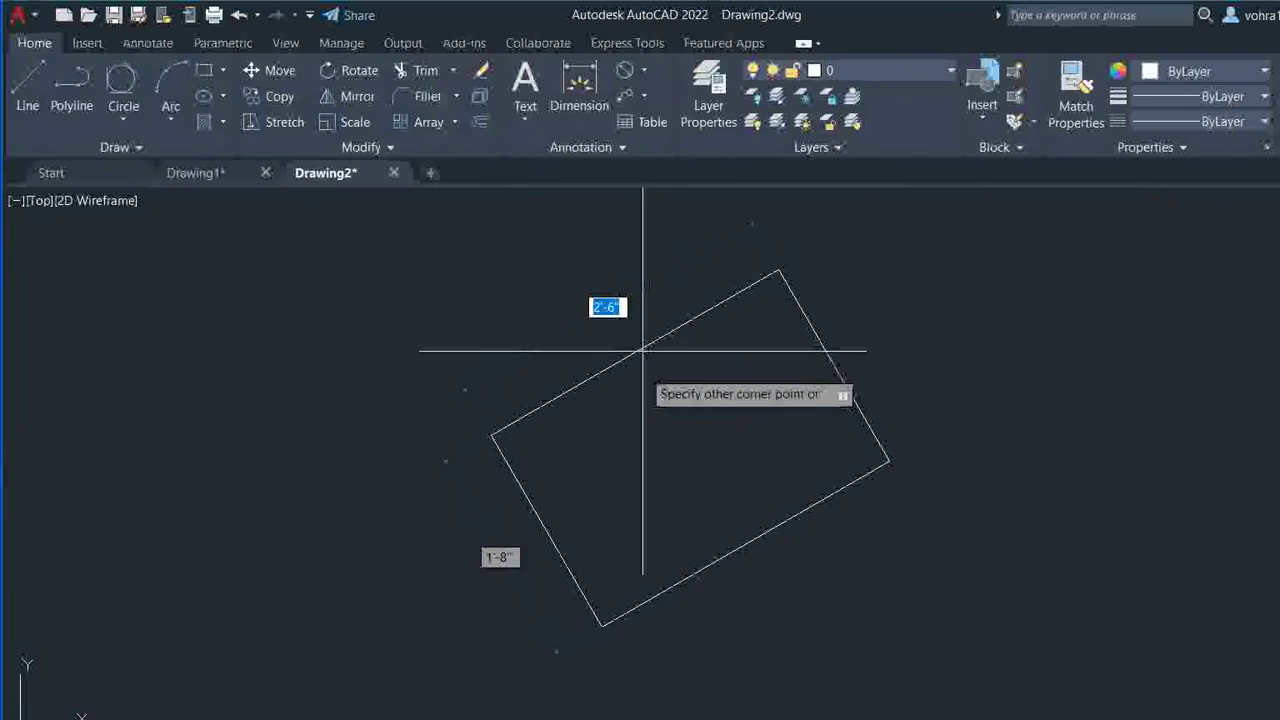
pyautogui.moveTo(1034, 286); pyautogui.dragTo(636, 261, button='middle')
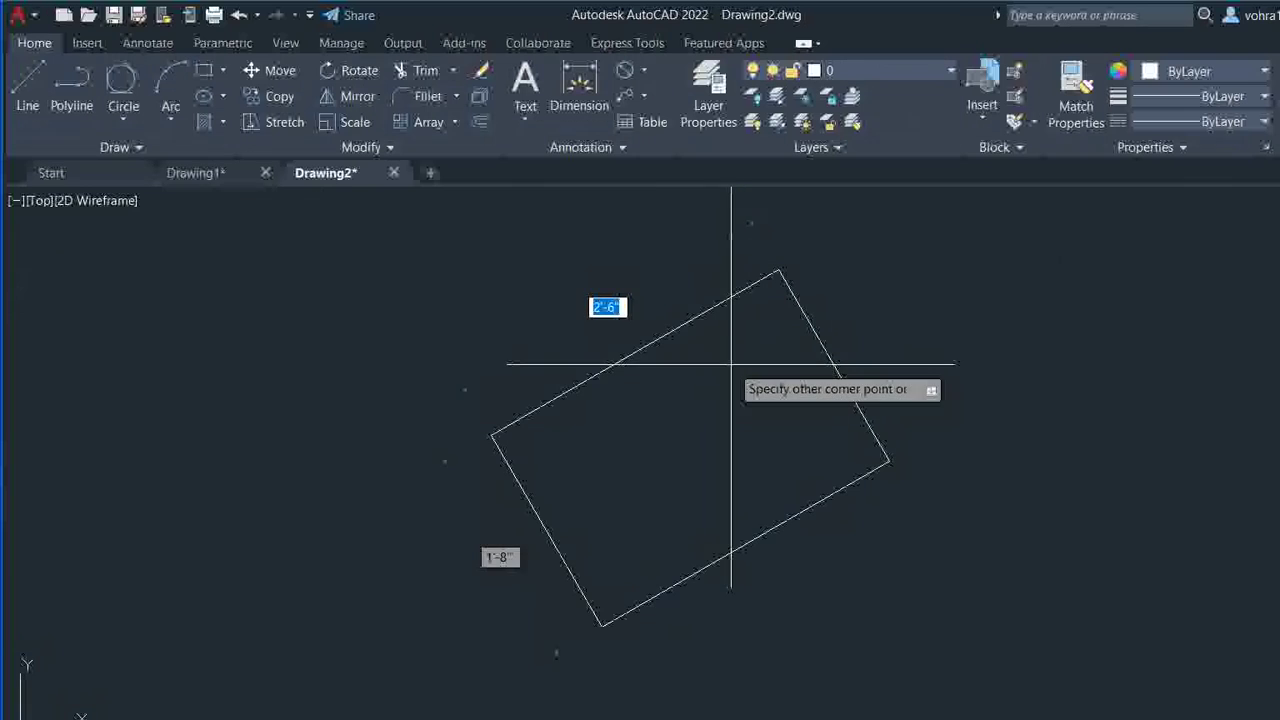
pyautogui.click(735, 363)
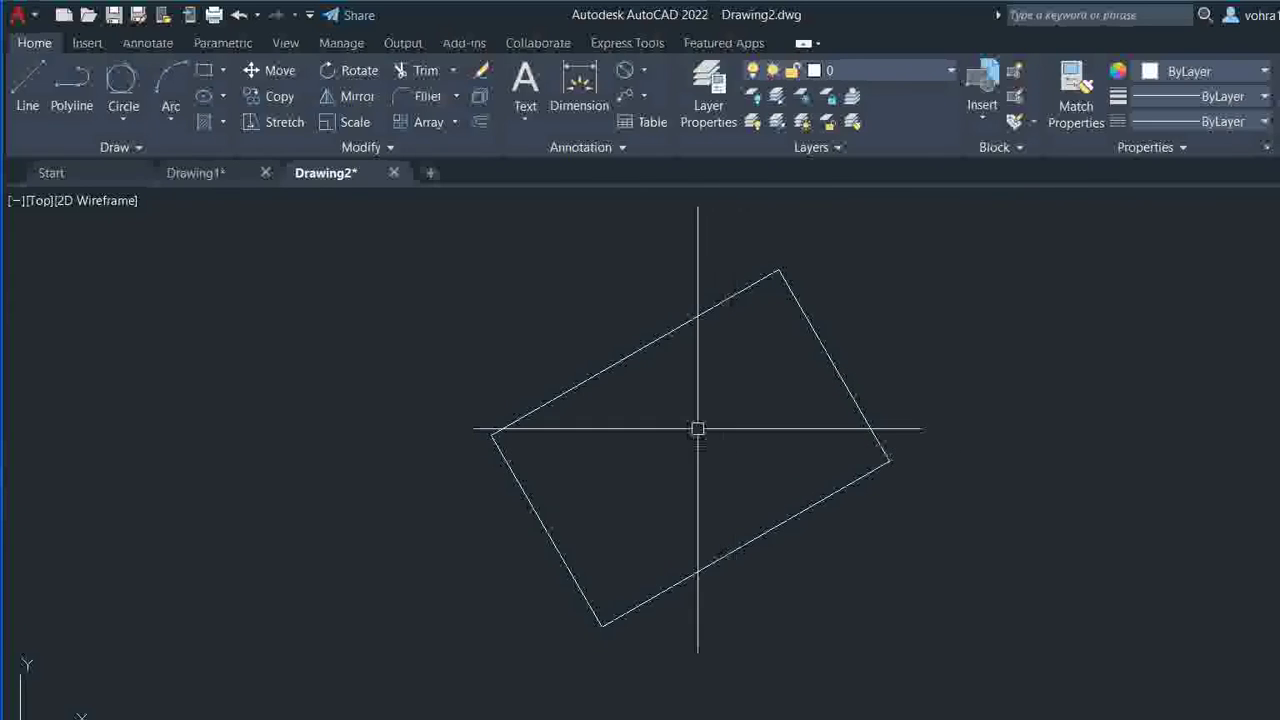
# - Add an aligned 2'-6" dimension from the rectangle's left corner to its top corner
pyautogui.click(644, 70)
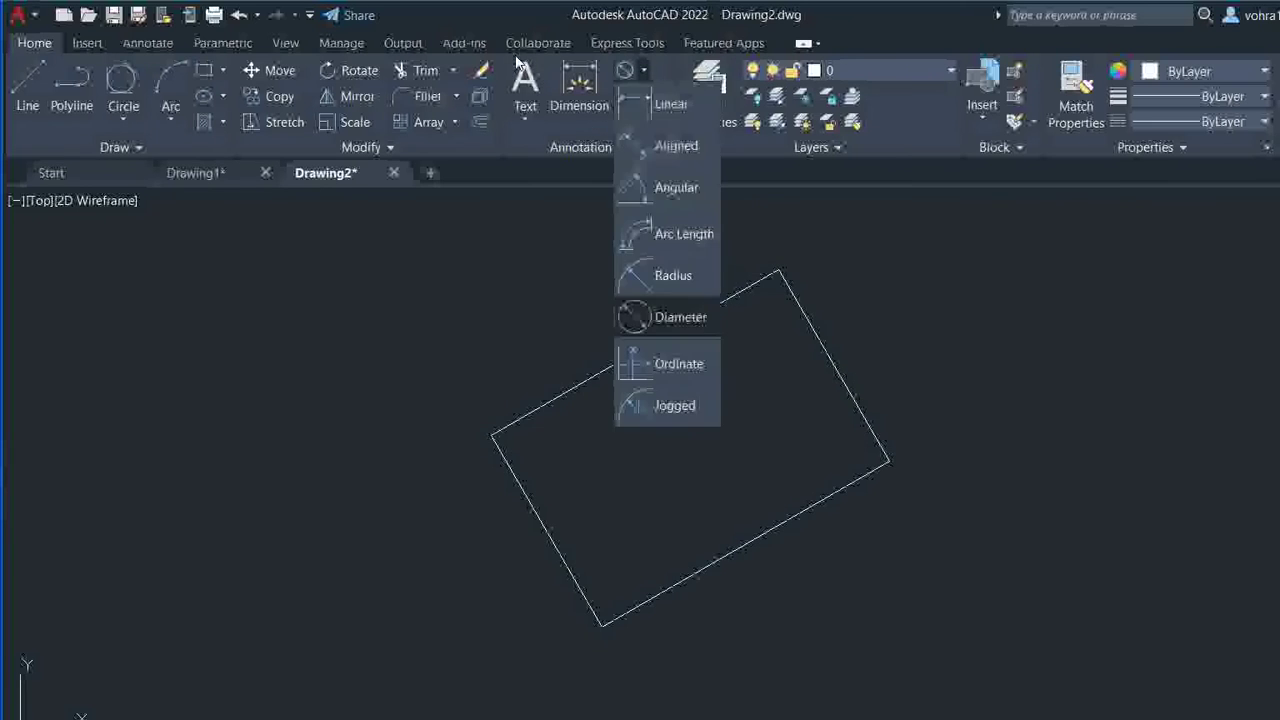
pyautogui.click(676, 146)
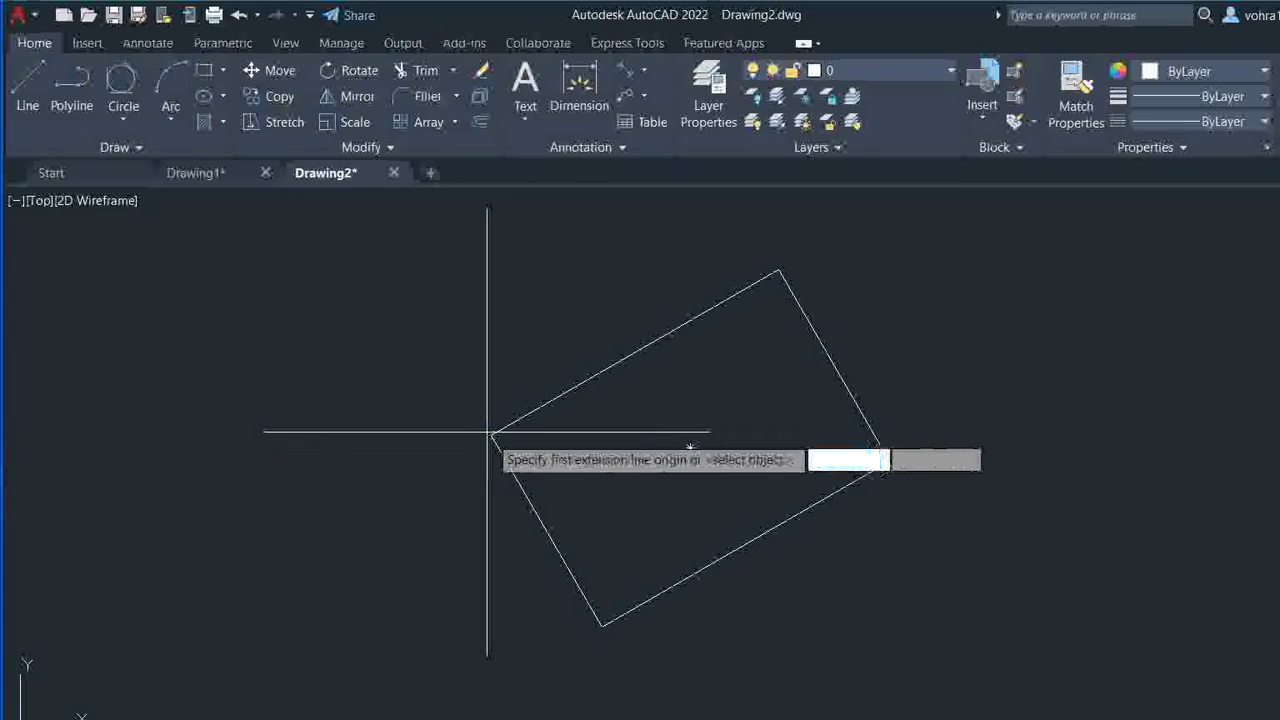
pyautogui.click(492, 435)
pyautogui.click(778, 270)
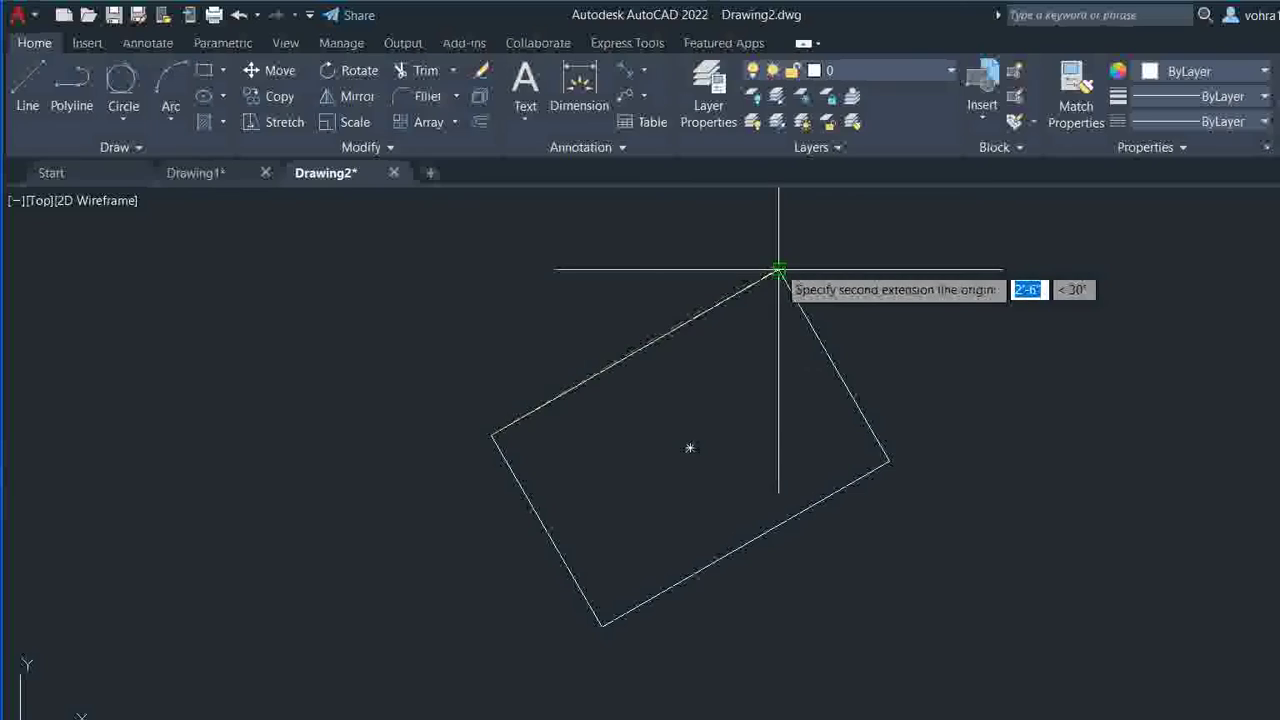
pyautogui.scroll(8, 625, 303)
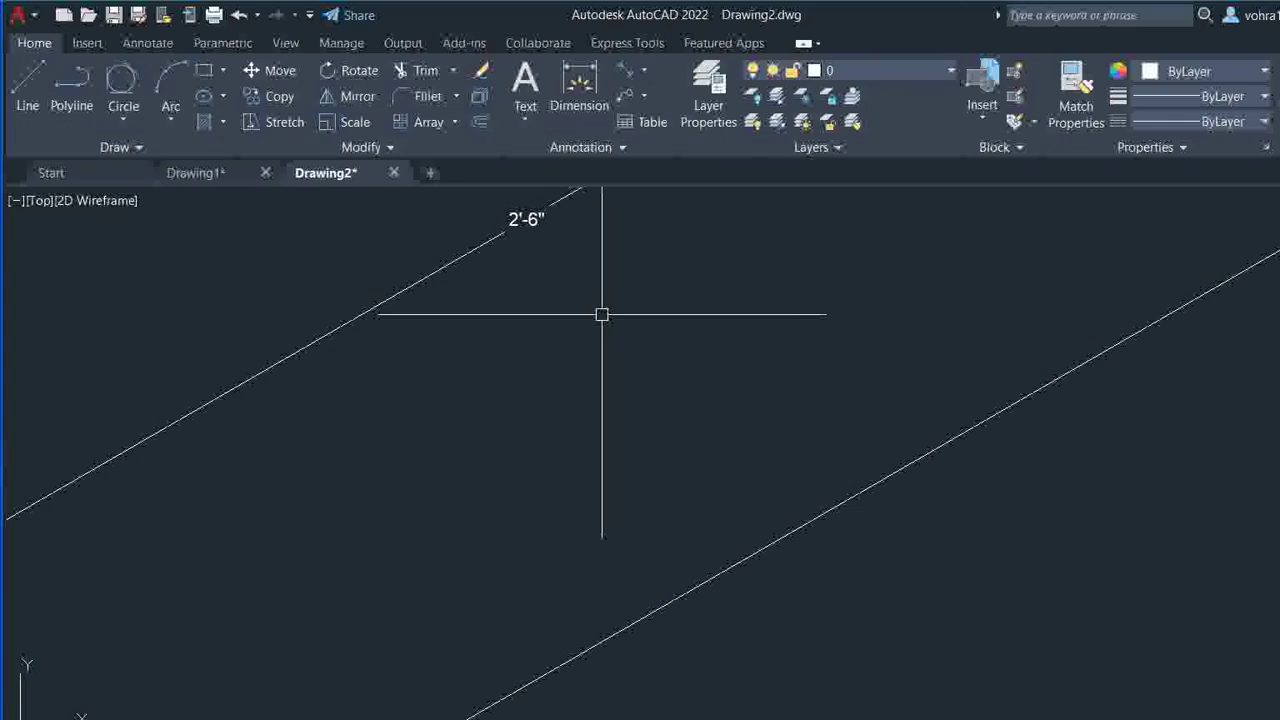
pyautogui.scroll(-2, 601, 314)
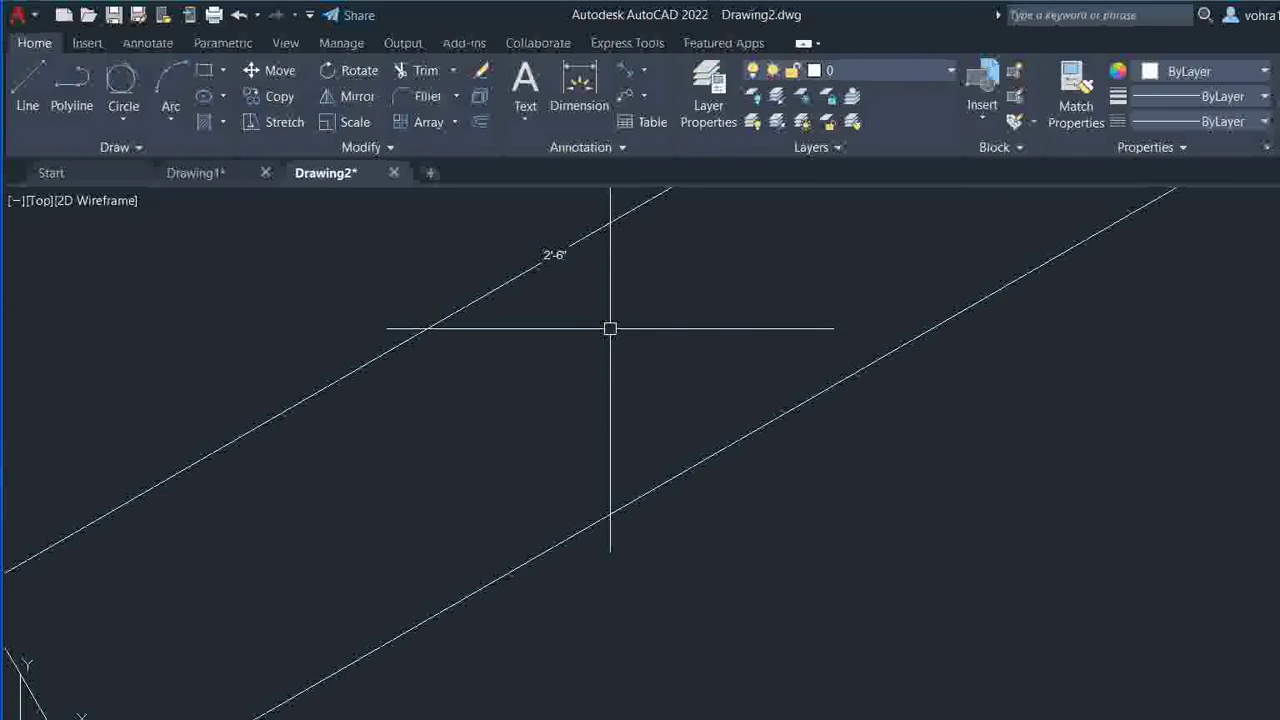
pyautogui.scroll(-3, 610, 328)
pyautogui.scroll(-3, 808, 297)
pyautogui.scroll(2, 854, 250)
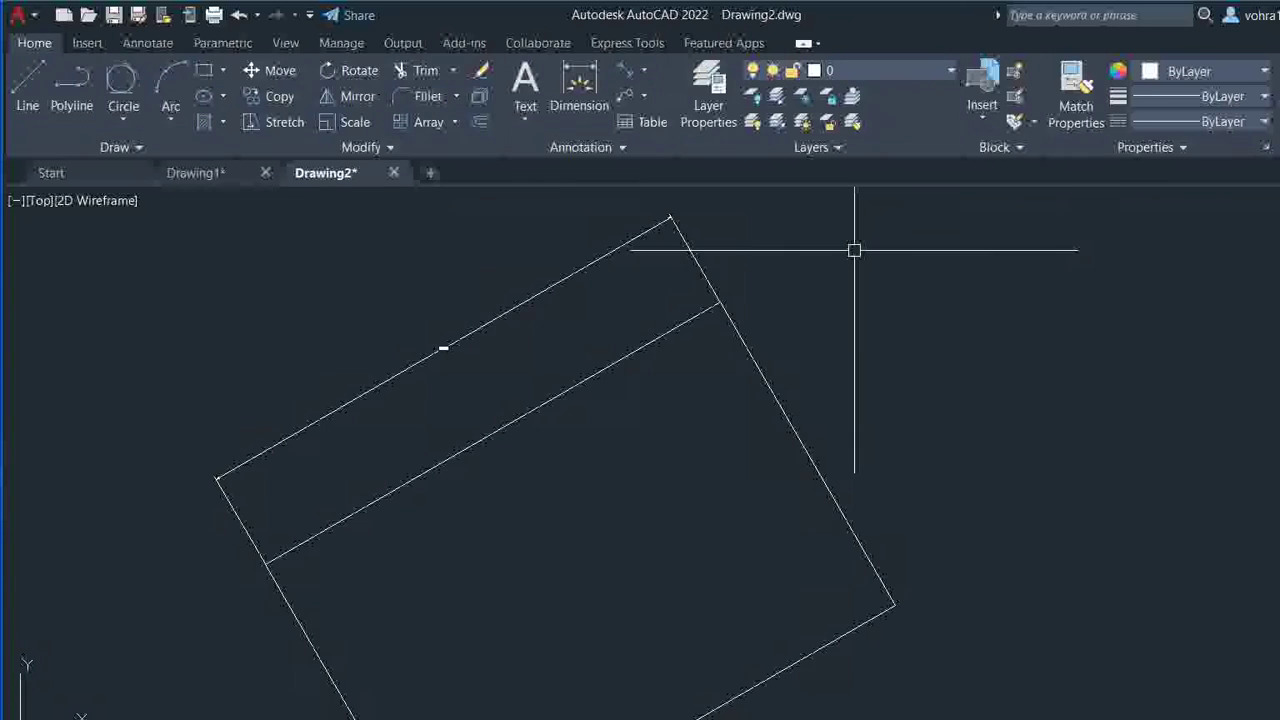
# - Repeat DIMALIGNED to dimension the short right edge as 1'-8" from the top to the right corner
pyautogui.rightClick(854, 250)
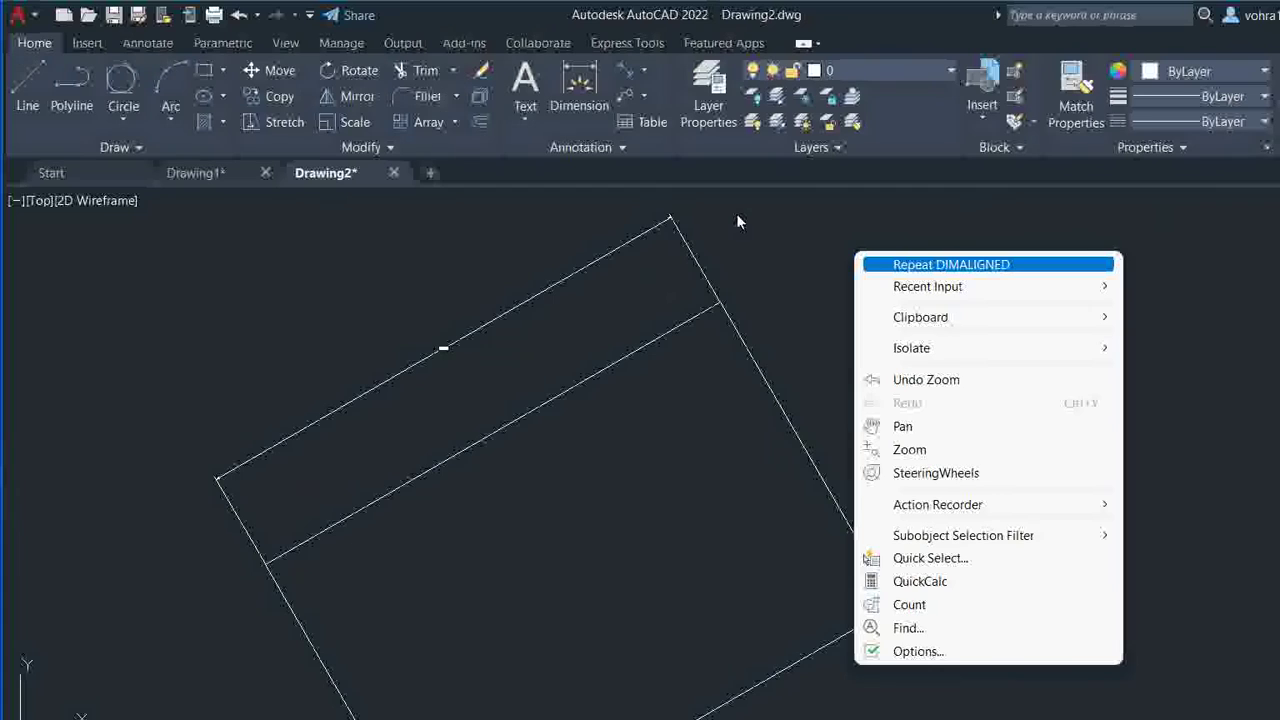
pyautogui.click(900, 266)
pyautogui.scroll(4, 717, 314)
pyautogui.click(719, 284)
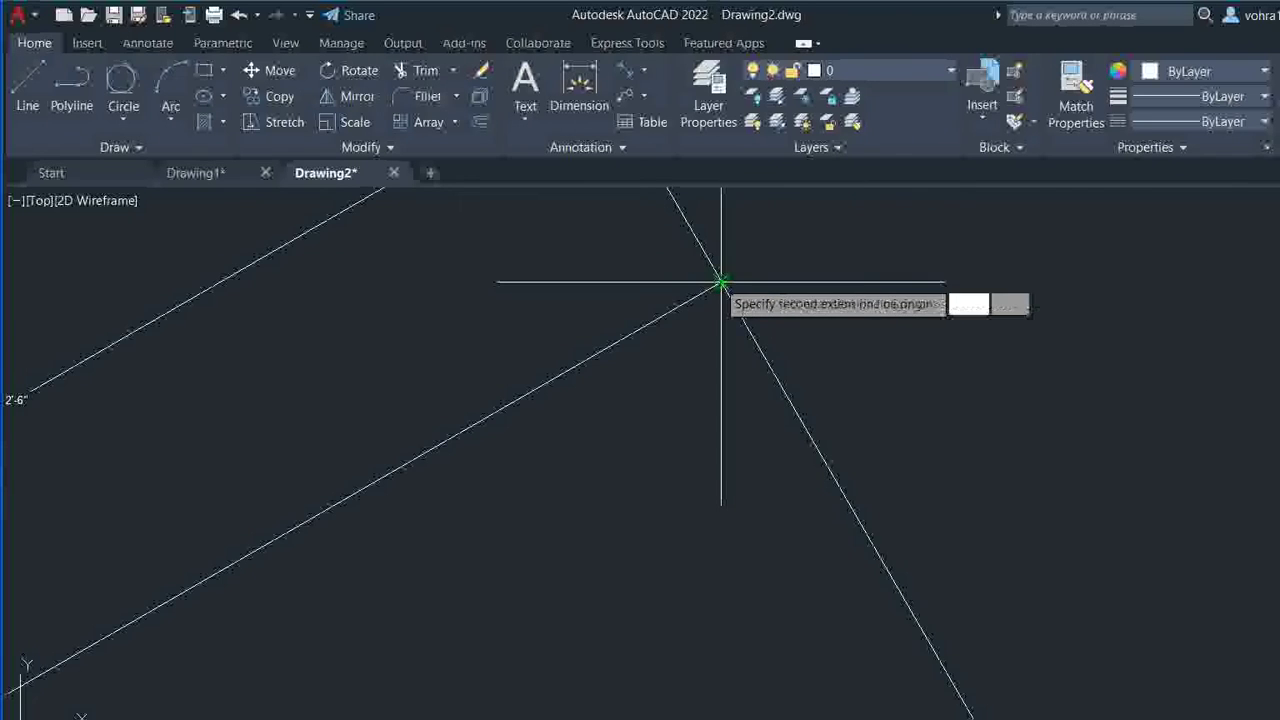
pyautogui.scroll(-3, 760, 345)
pyautogui.scroll(-3, 830, 433)
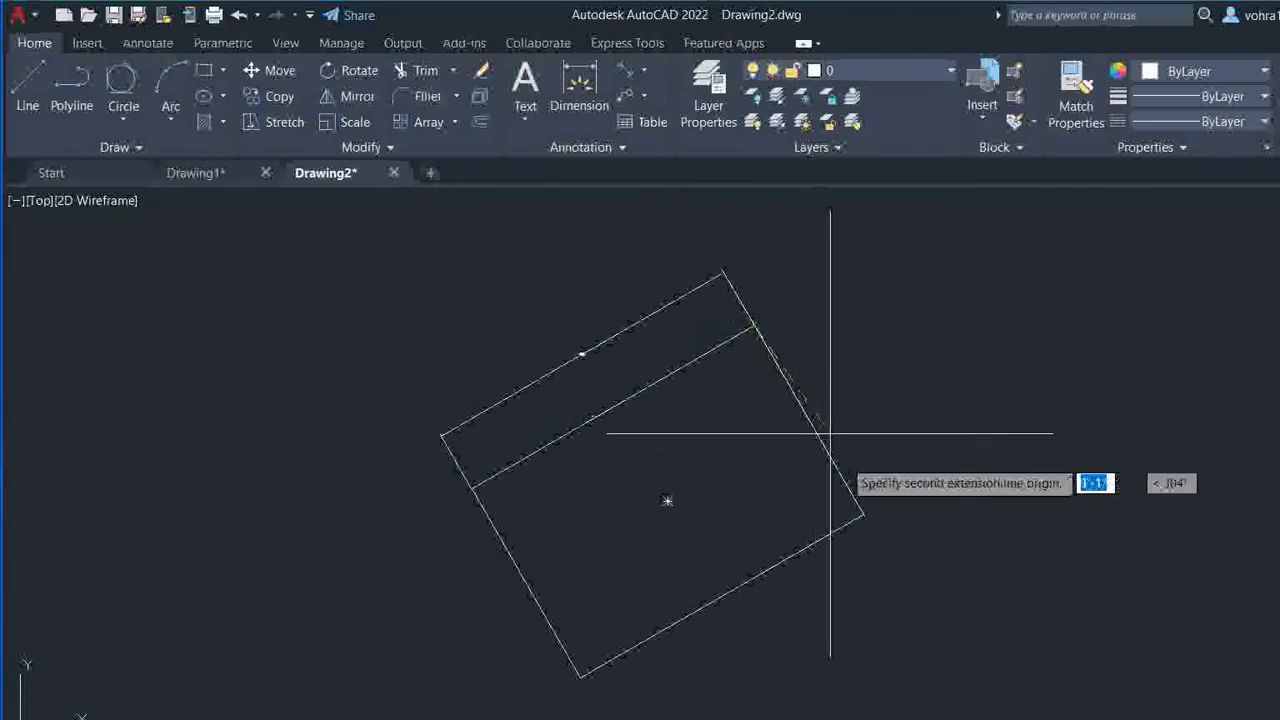
pyautogui.click(862, 514)
pyautogui.click(943, 406)
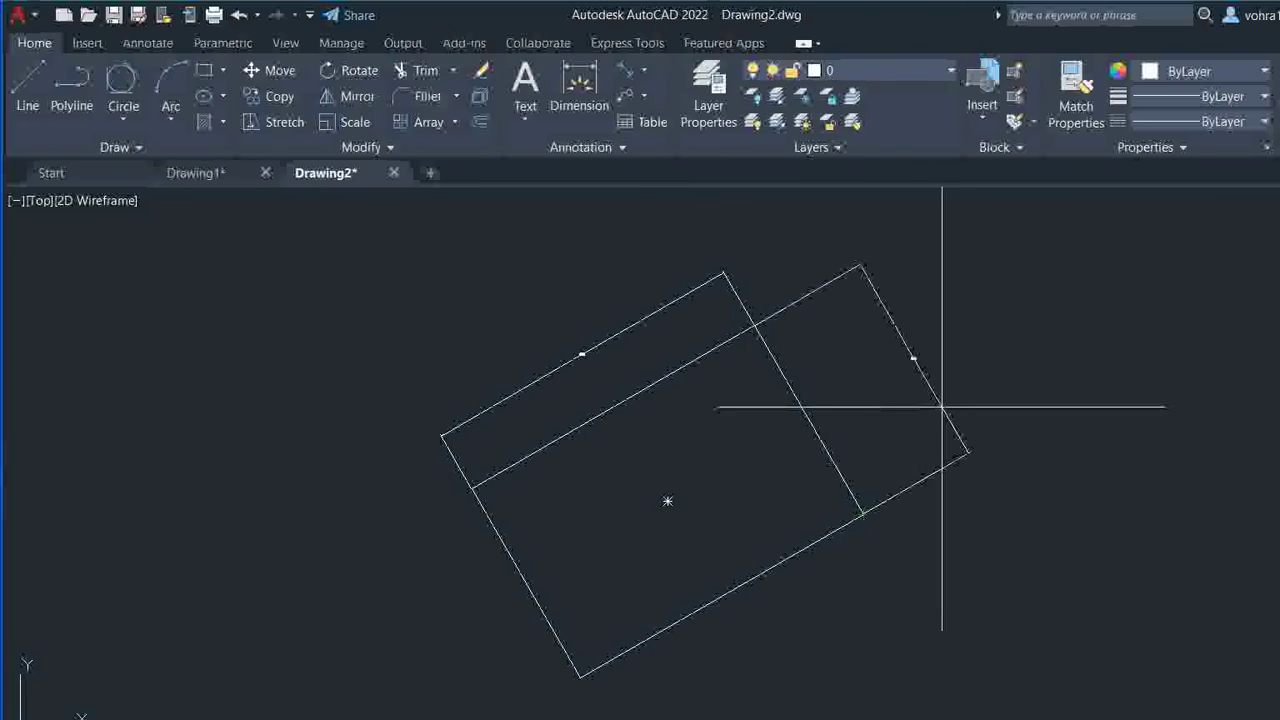
pyautogui.scroll(3, 800, 390)
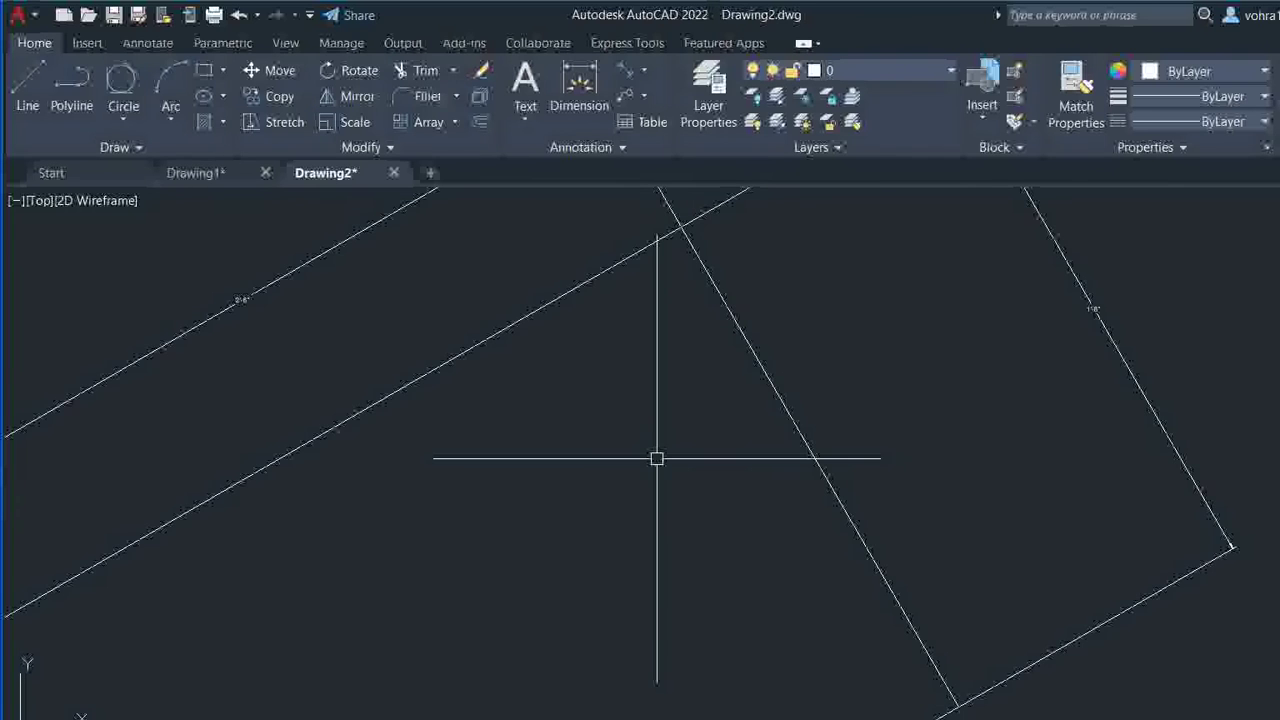
pyautogui.scroll(-3, 656, 459)
# - Move the rectangle and its dimensions from its bottom corner to a new position
pyautogui.write('m')
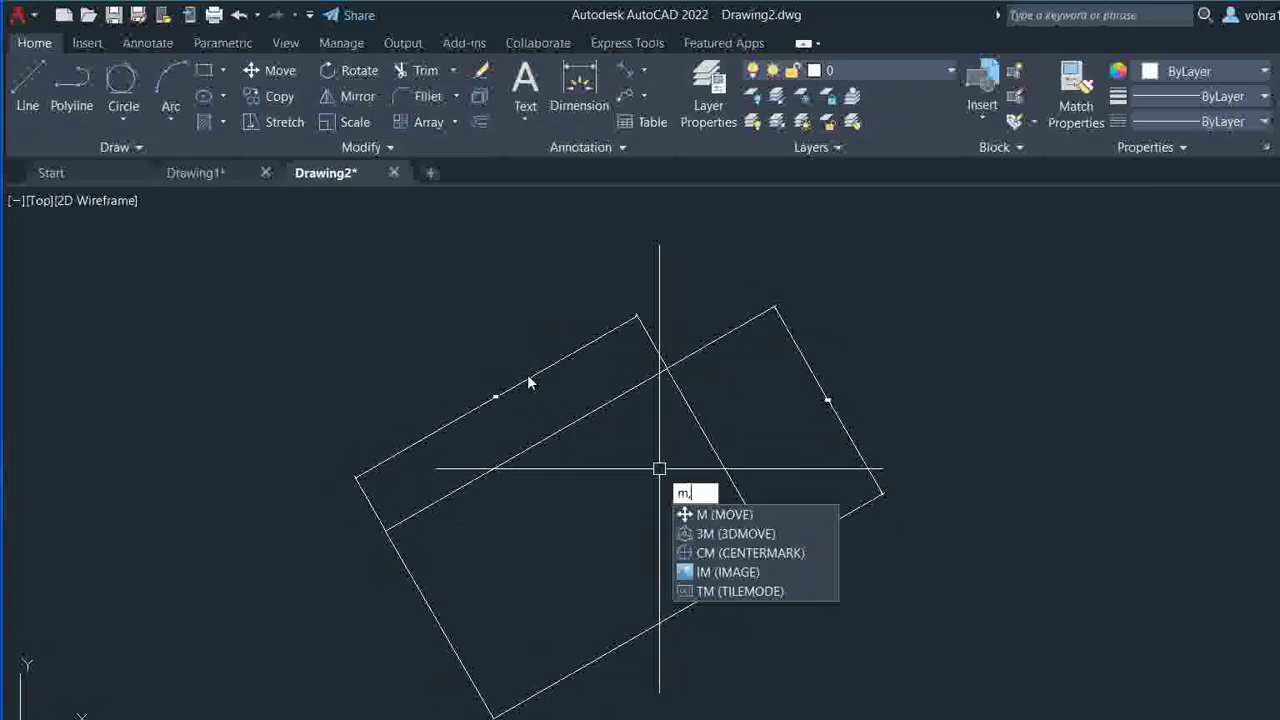
pyautogui.press('Return')
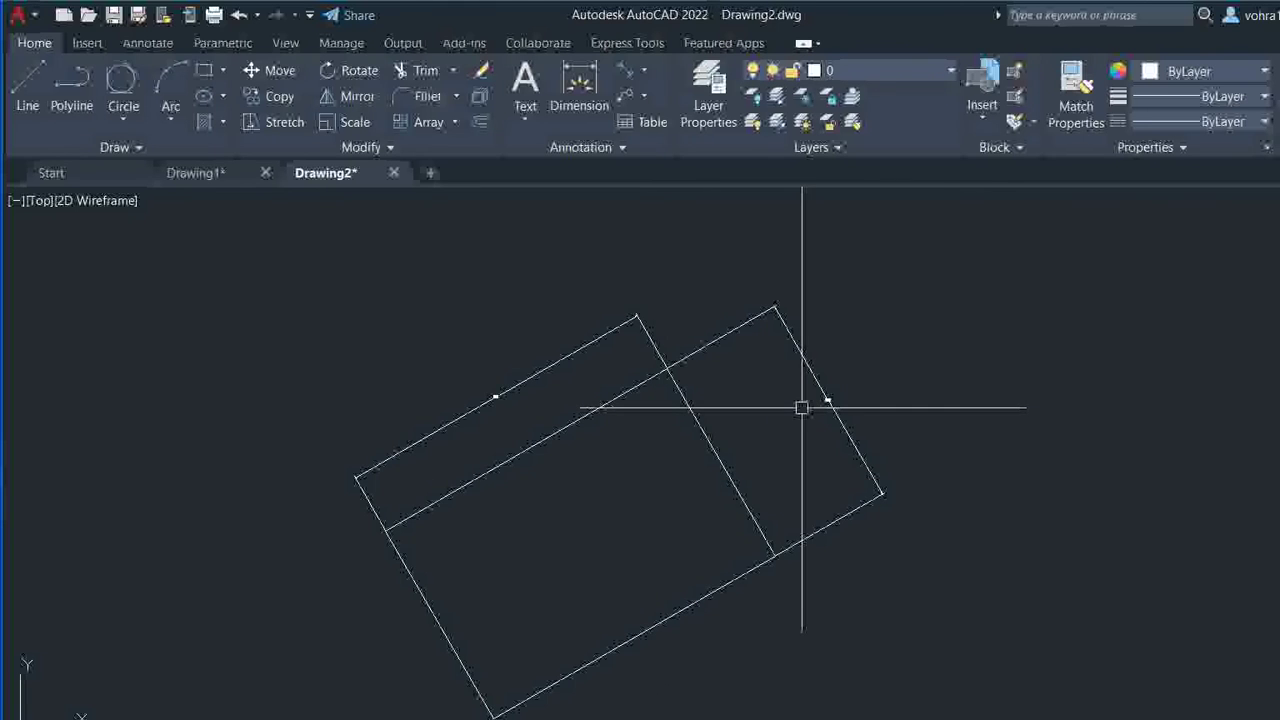
pyautogui.click(934, 292)
pyautogui.click(484, 564)
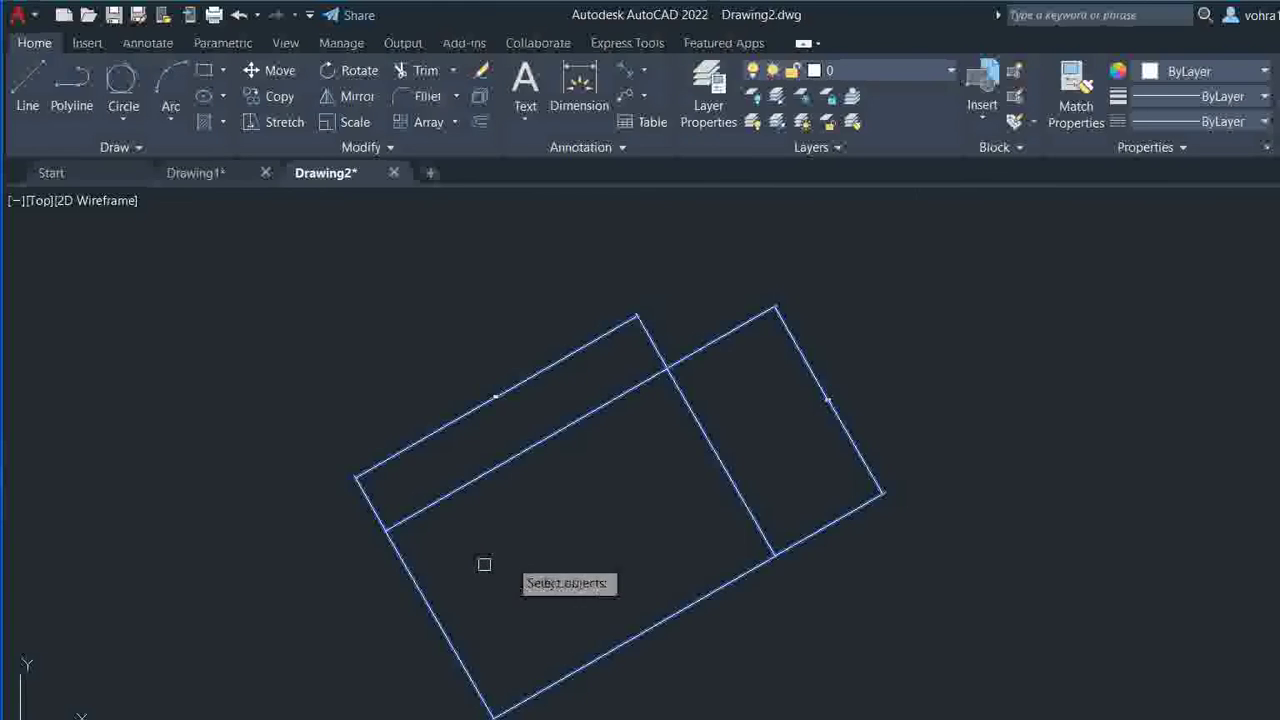
pyautogui.press('Return')
pyautogui.moveTo(543, 560); pyautogui.dragTo(586, 451, button='middle')
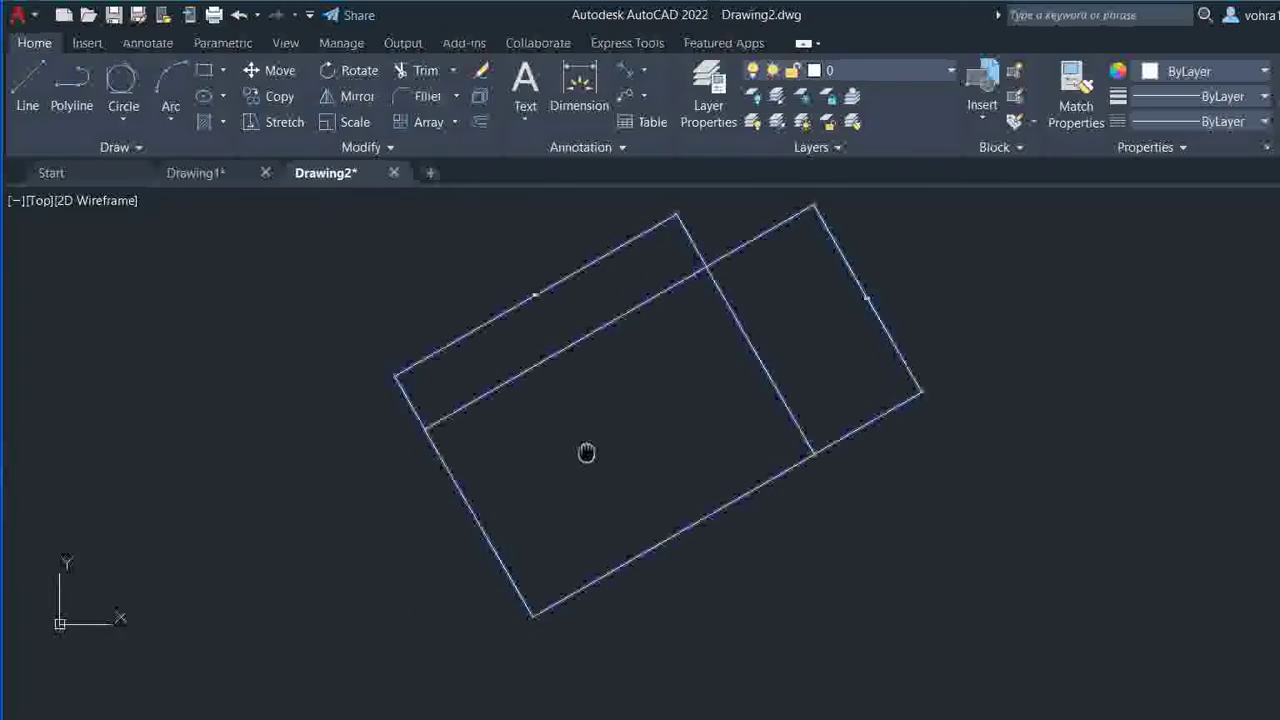
pyautogui.click(534, 595)
pyautogui.click(1100, 477)
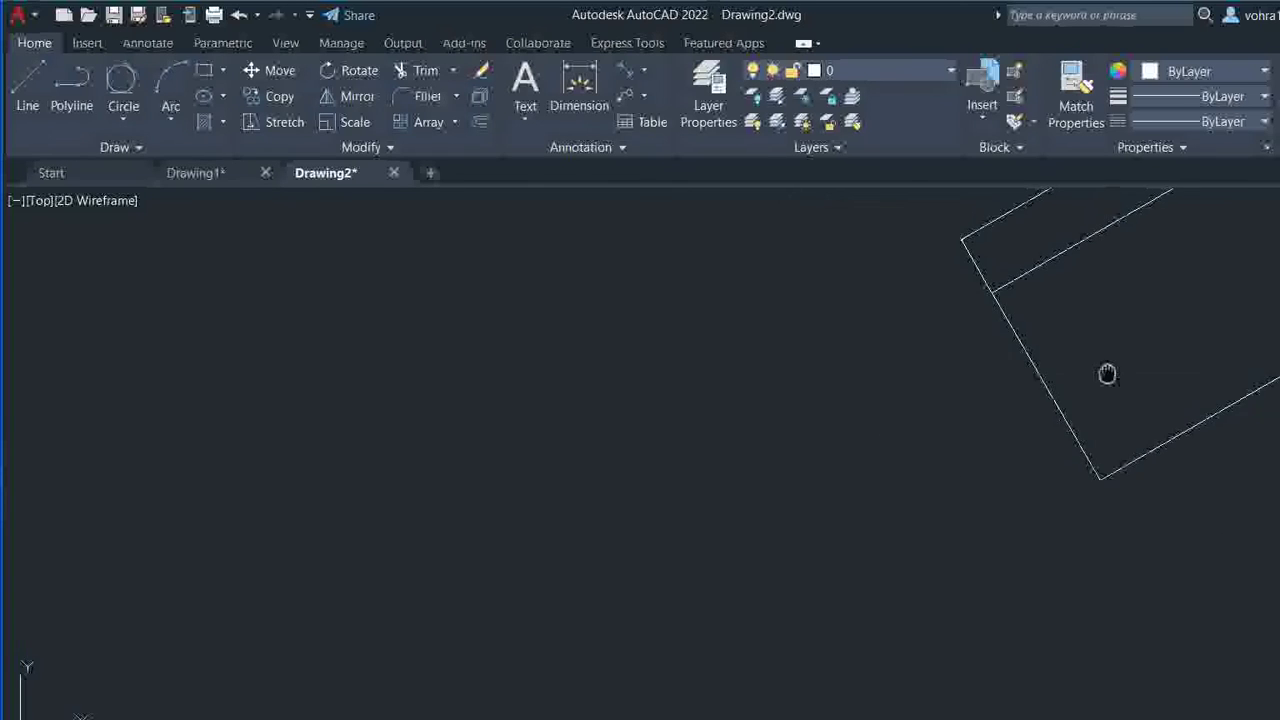
# - Pan and zoom to review the moved rectangle and its dimensions
pyautogui.moveTo(1107, 374)
pyautogui.mouseDown(button='middle')
pyautogui.moveTo(454, 649)
pyautogui.moveTo(580, 480)
pyautogui.mouseUp(button='middle')
pyautogui.scroll(2, 935, 270)
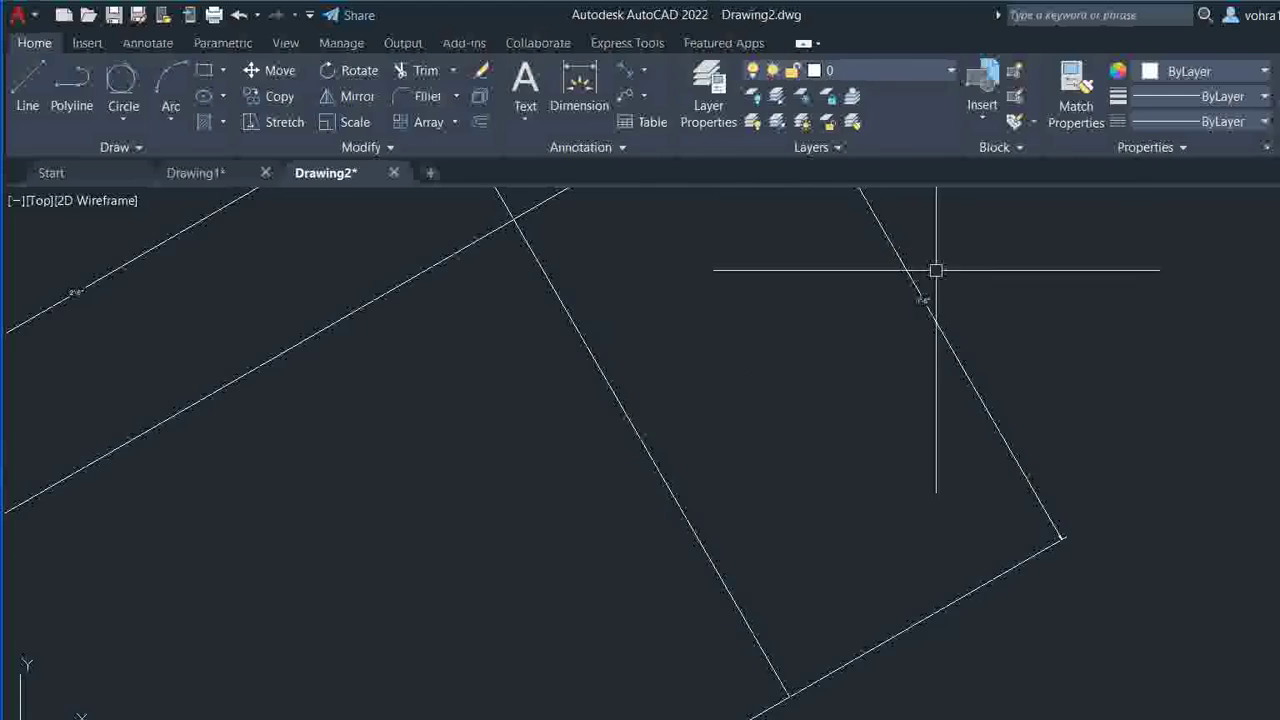
pyautogui.scroll(5, 923, 298)
pyautogui.scroll(-5, 889, 431)
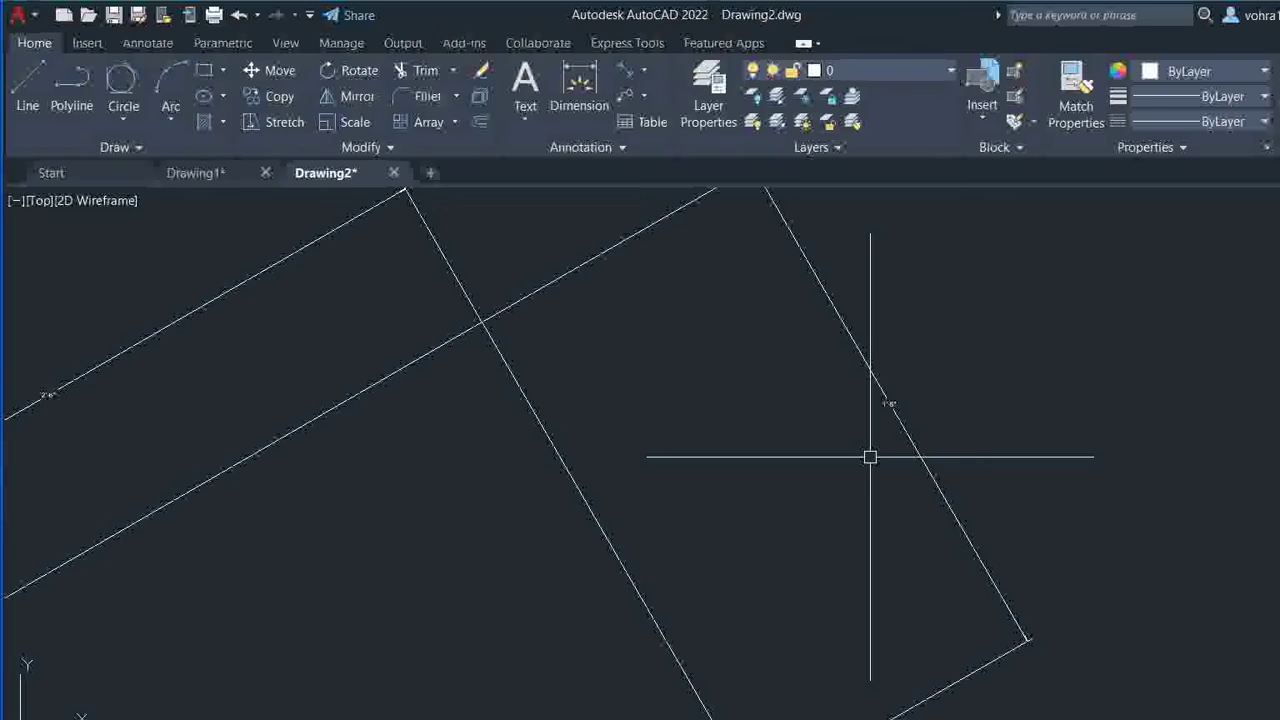
pyautogui.scroll(-5, 870, 457)
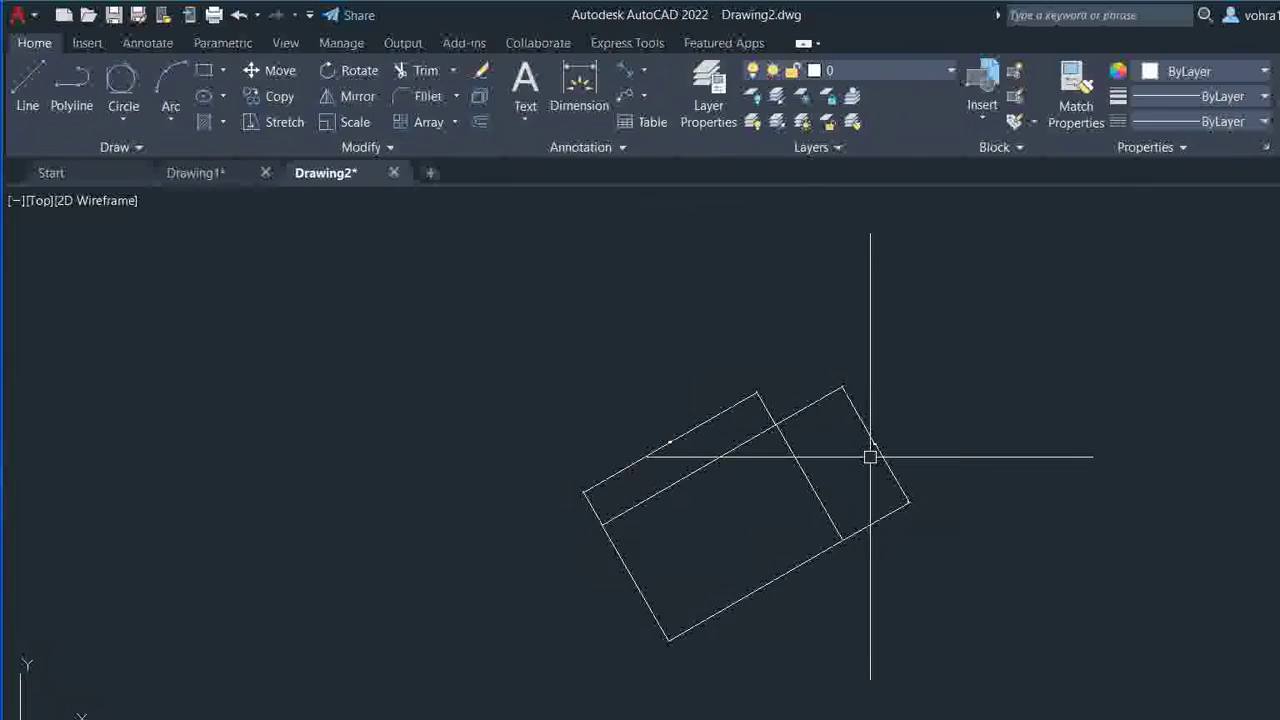
pyautogui.moveTo(826, 460)
pyautogui.mouseDown(button='middle')
pyautogui.moveTo(837, 391)
pyautogui.moveTo(863, 343)
pyautogui.moveTo(863, 390)
pyautogui.mouseUp(button='middle')
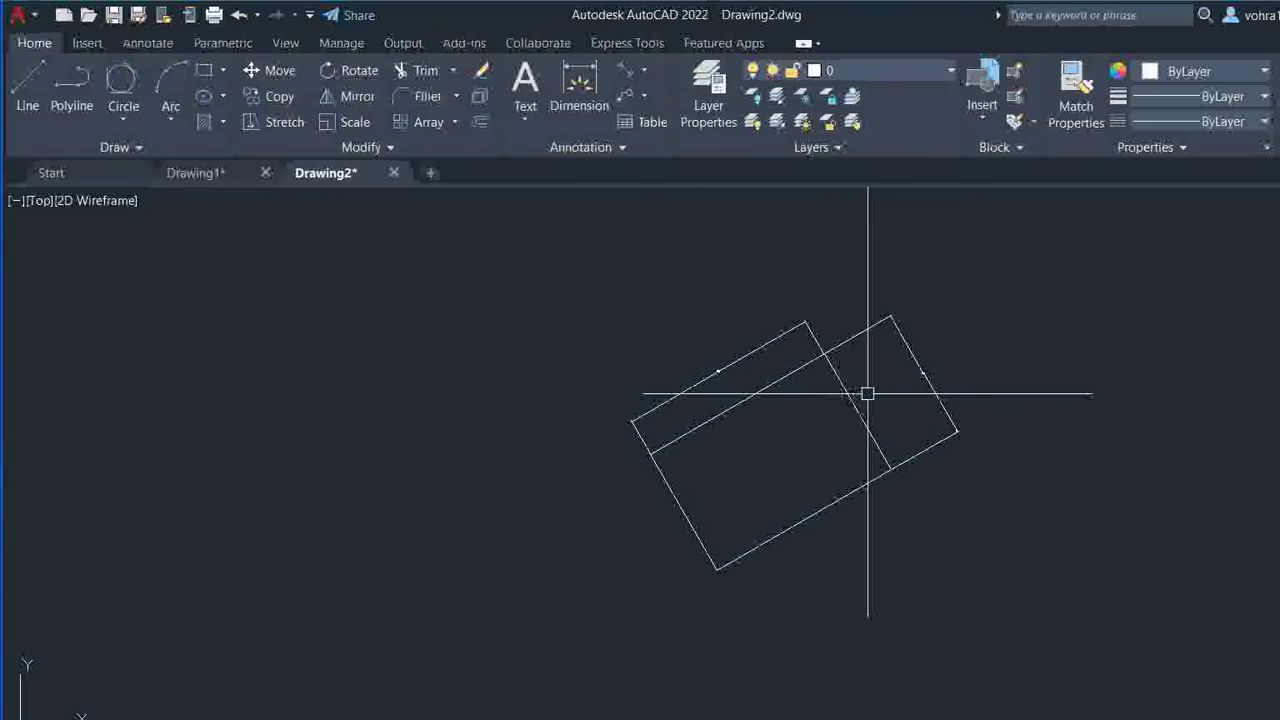
pyautogui.scroll(2, 868, 394)
pyautogui.scroll(2, 868, 394)
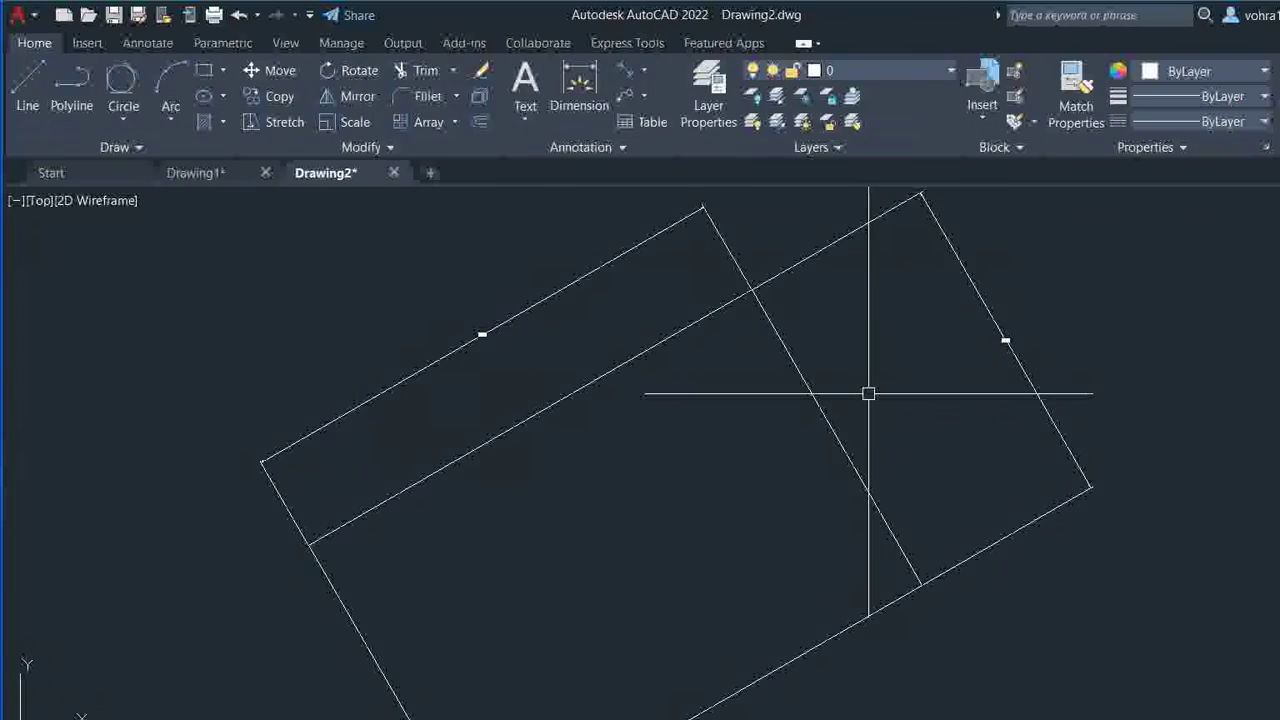
pyautogui.scroll(-2, 868, 394)
pyautogui.scroll(3, 986, 403)
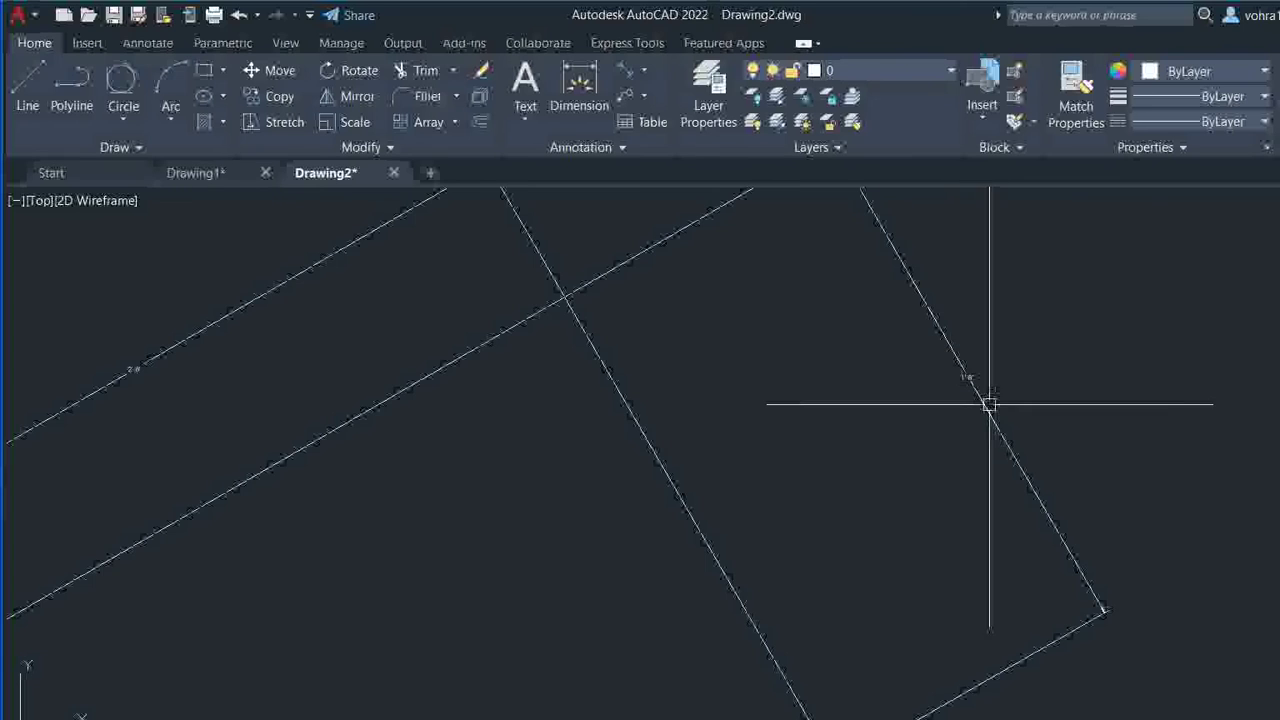
pyautogui.scroll(1, 966, 389)
# - Set the Standard dimension style's Fit overall scale to 5 and confirm the change
pyautogui.scroll(-1, 910, 463)
pyautogui.write('d')
pyautogui.press('Return')
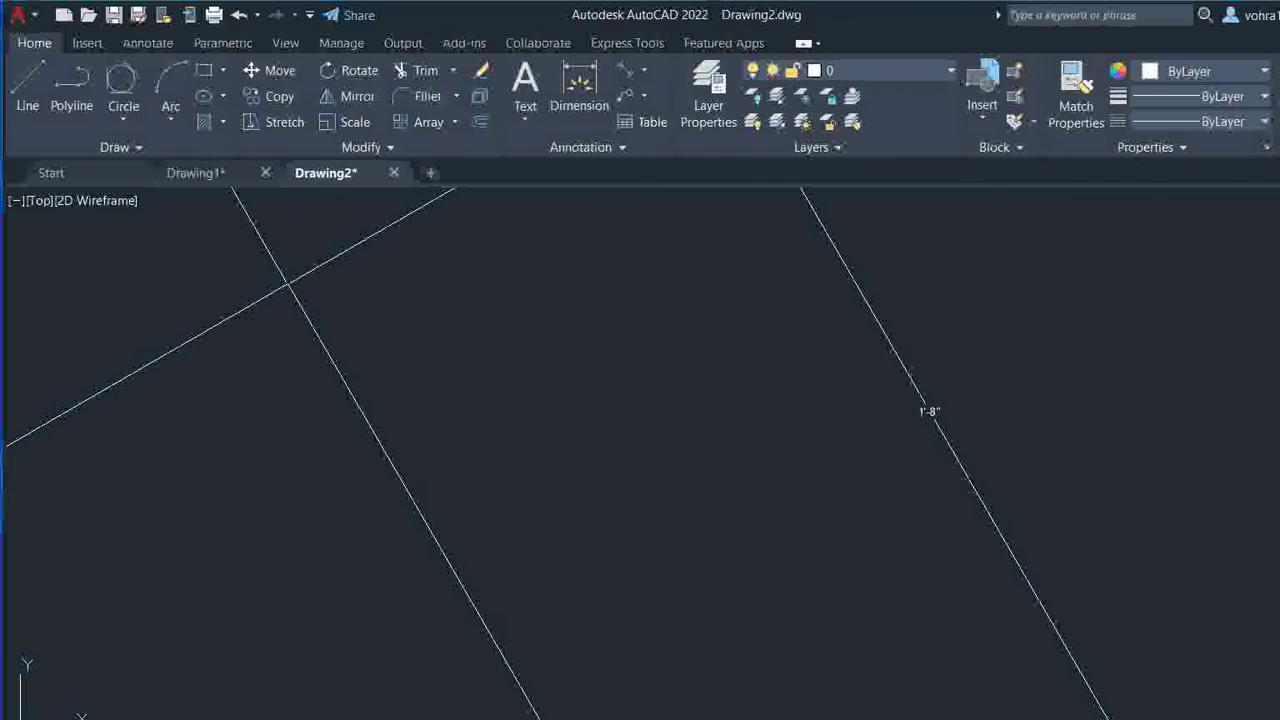
pyautogui.press('Return')
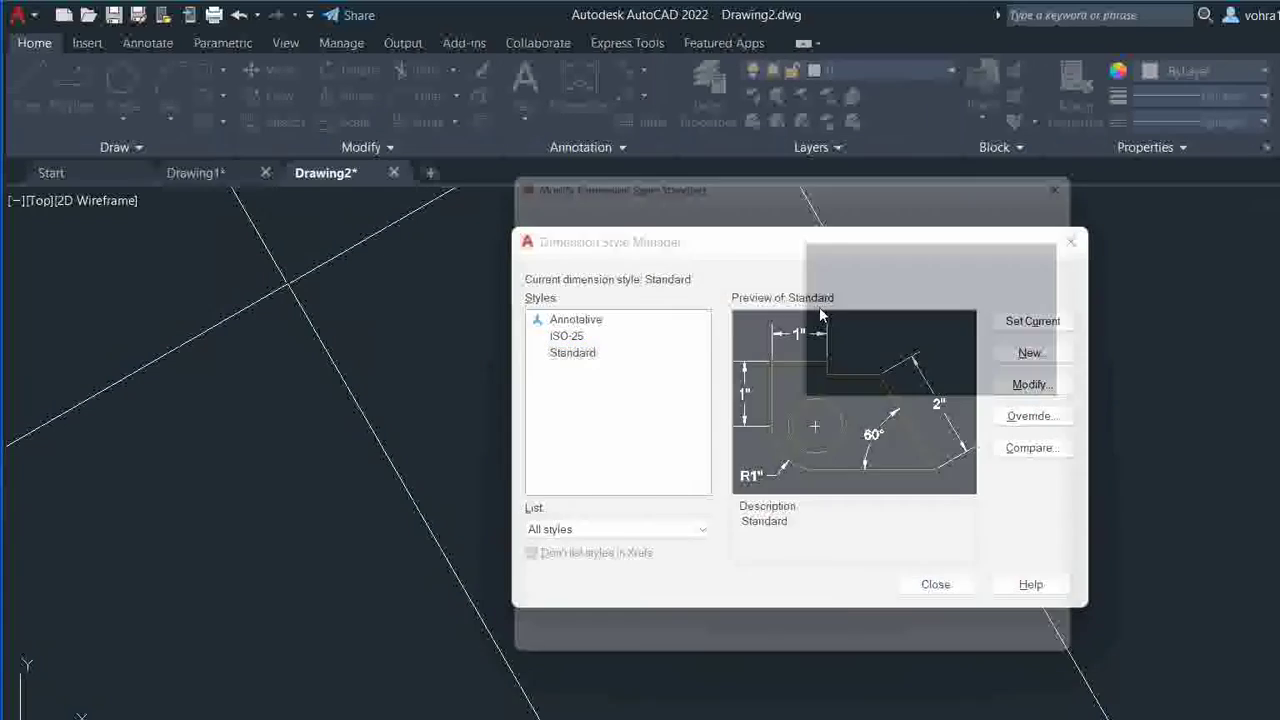
pyautogui.click(696, 202)
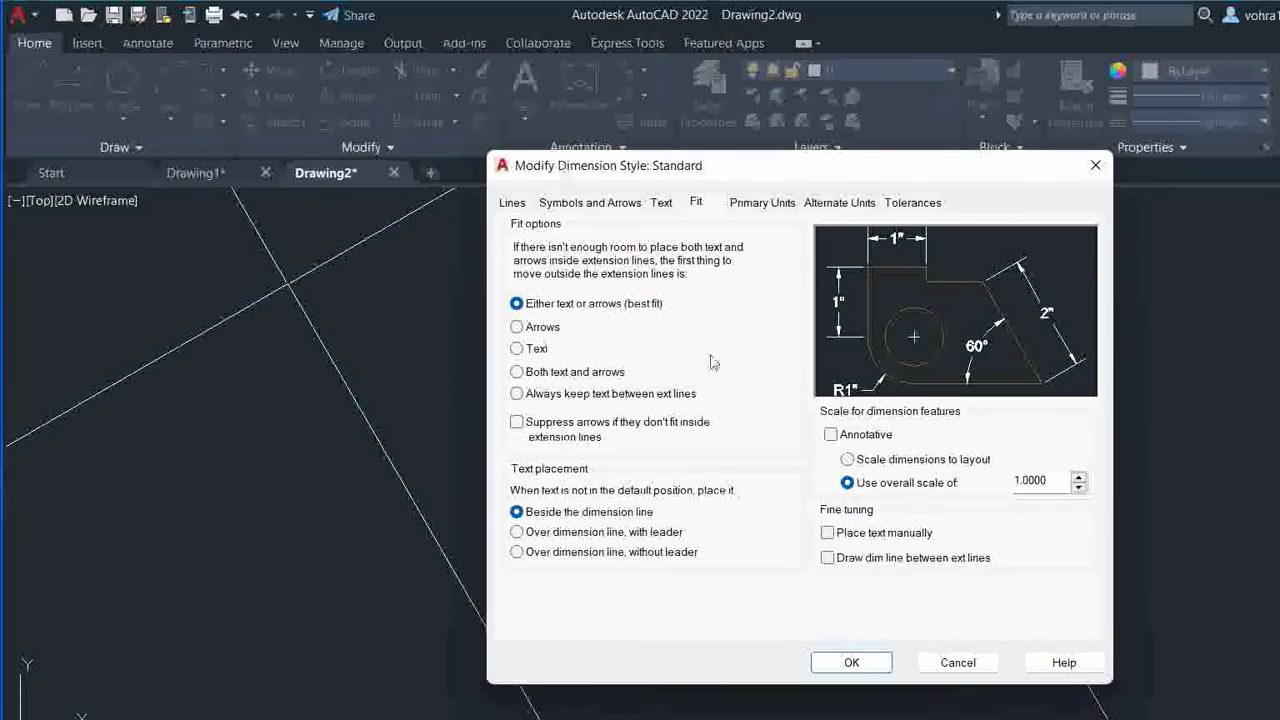
pyautogui.hotkey('ctrl', 'a')
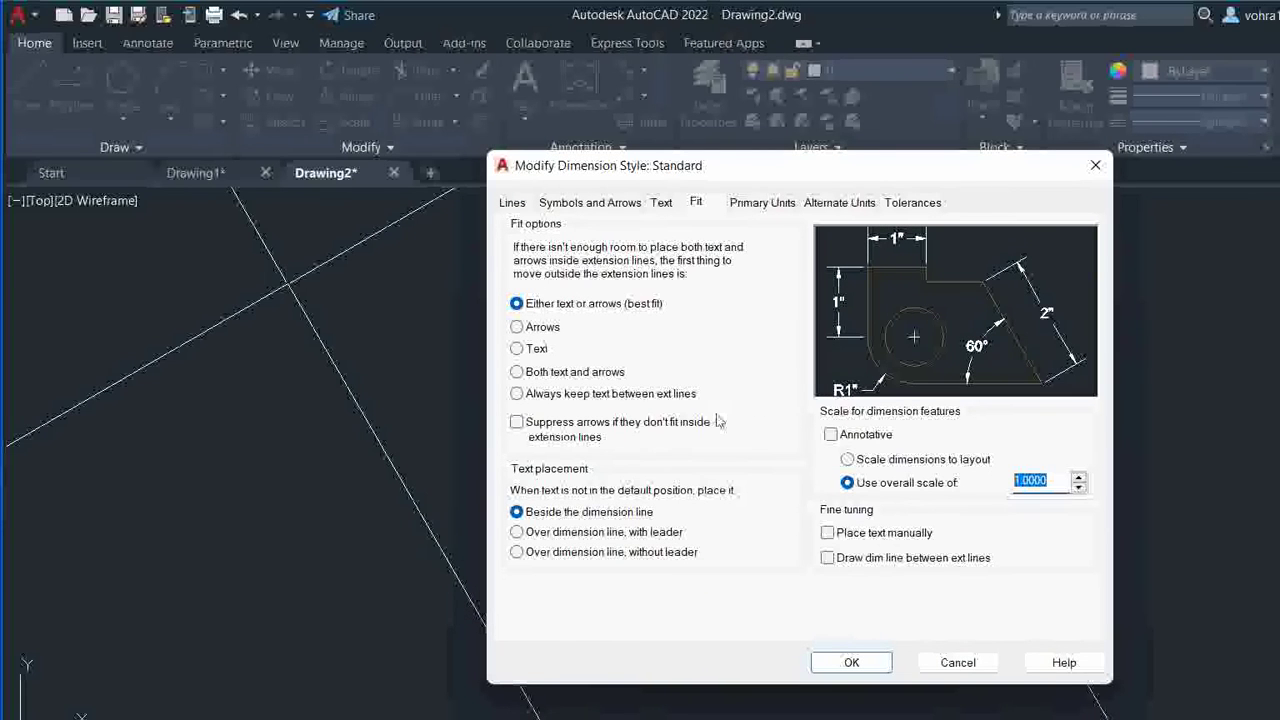
pyautogui.write('5')
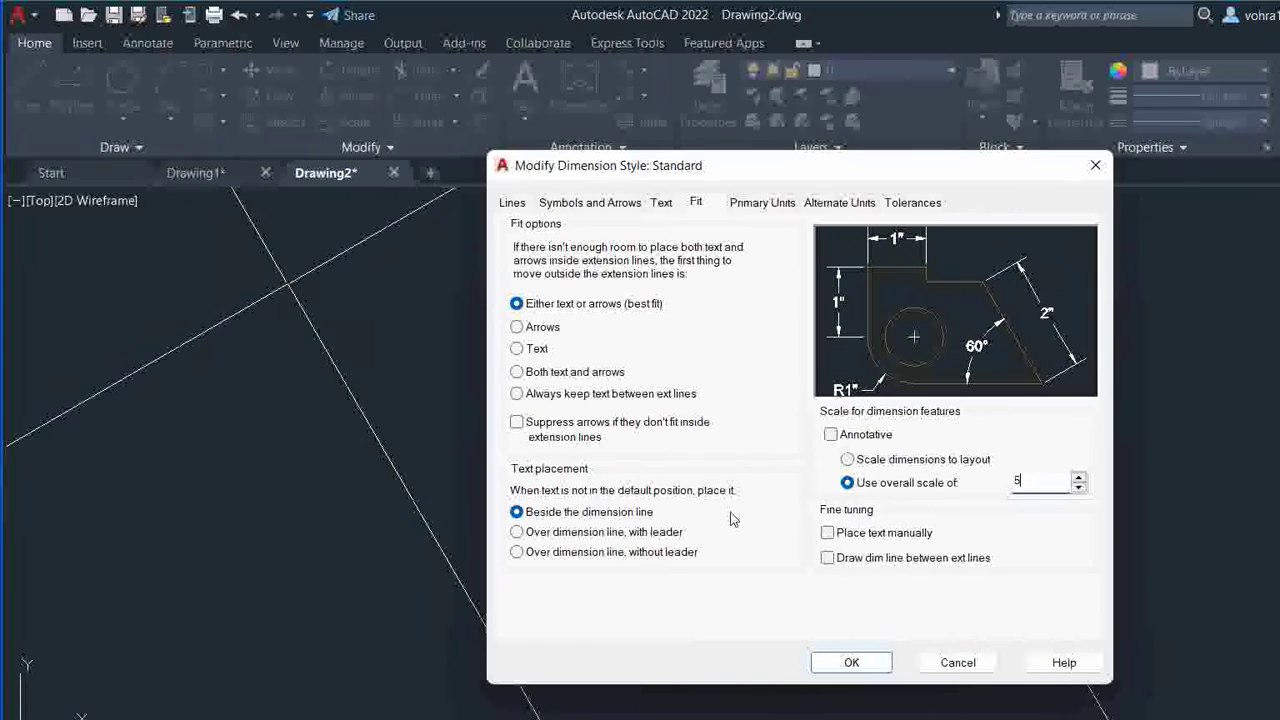
pyautogui.hotkey('ctrl', 'Tab')
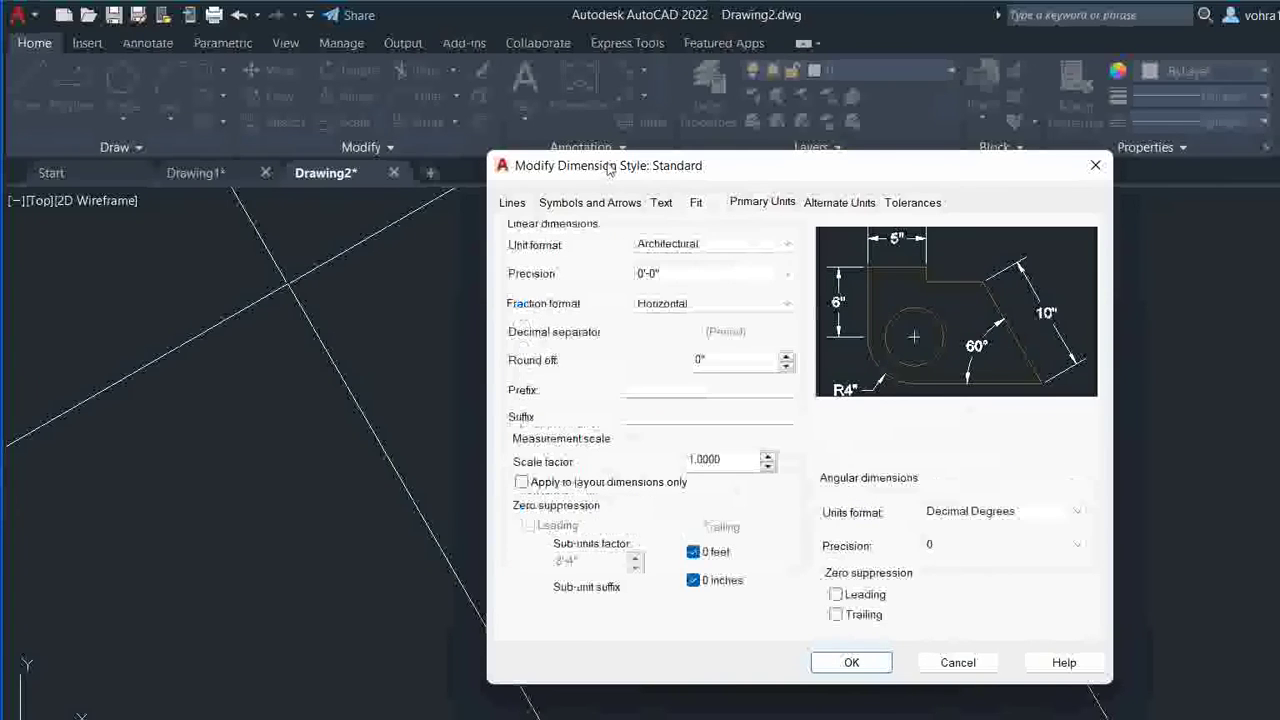
pyautogui.press('Return')
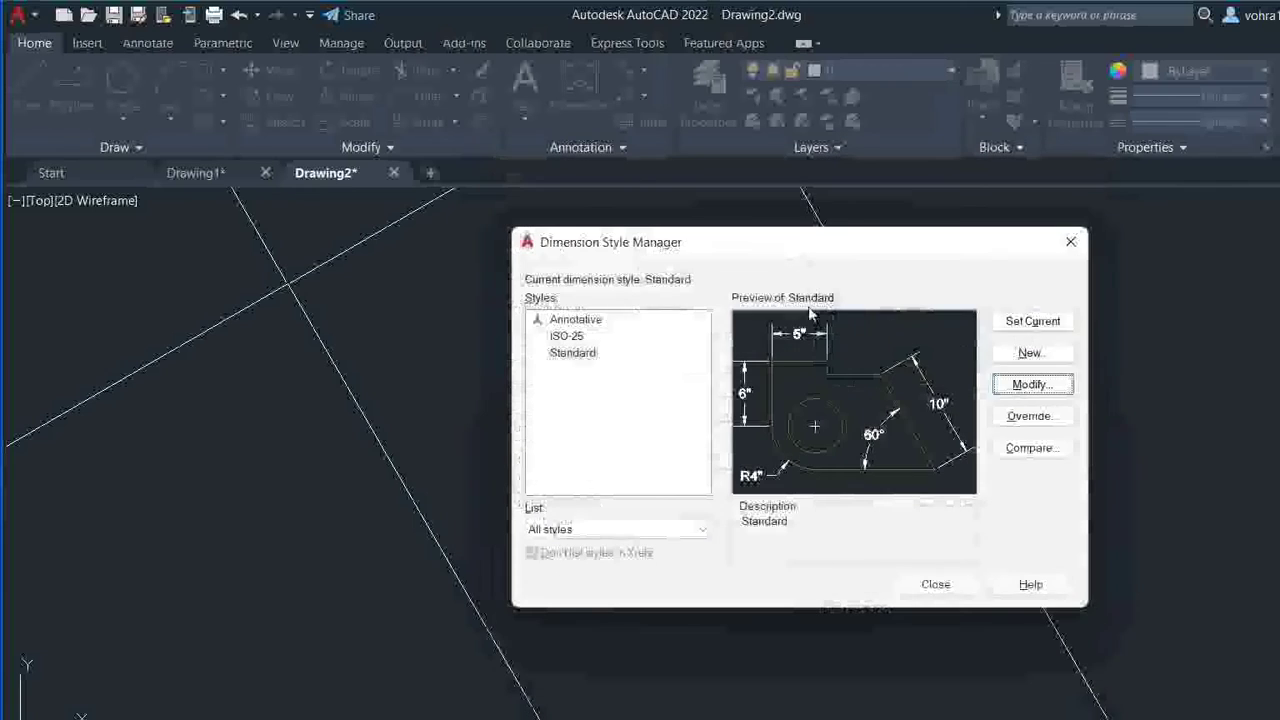
# - Close the Dimension Style Manager and erase every rectangle and dimension
pyautogui.click(935, 584)
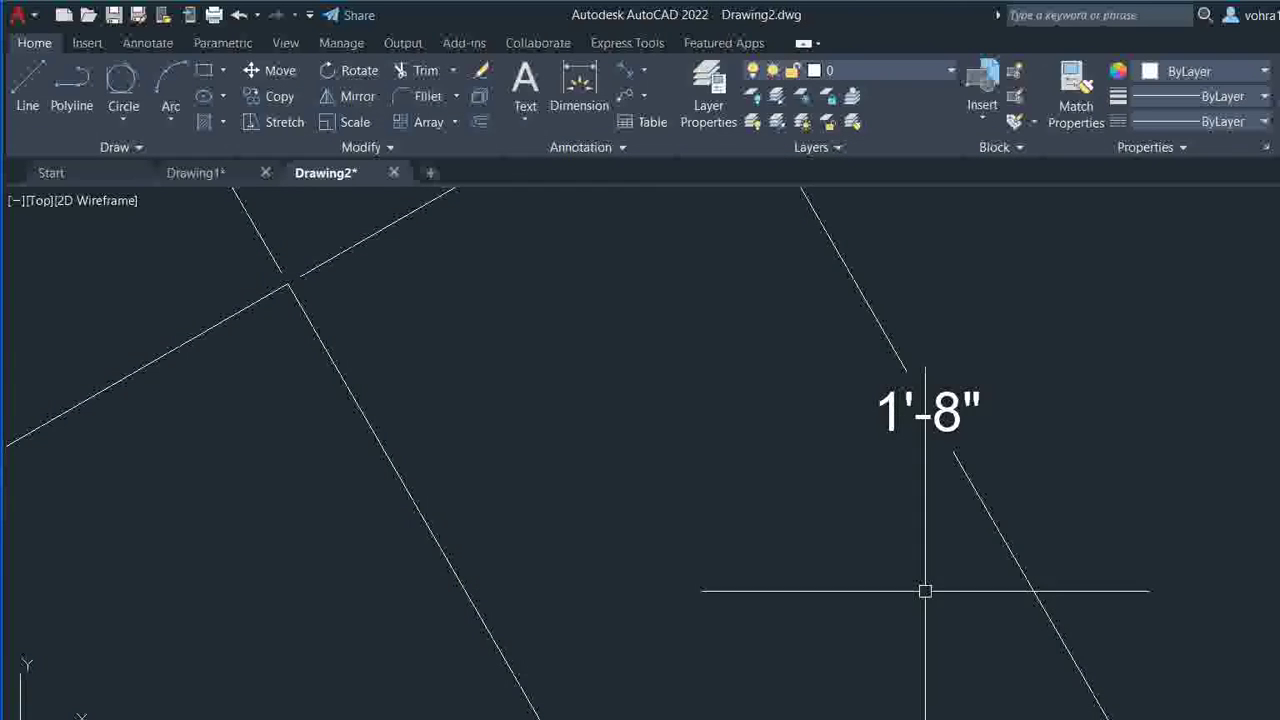
pyautogui.scroll(-5, 776, 462)
pyautogui.moveTo(737, 480)
pyautogui.mouseDown(button='middle')
pyautogui.moveTo(866, 366)
pyautogui.moveTo(906, 440)
pyautogui.mouseUp(button='middle')
pyautogui.click(1100, 266)
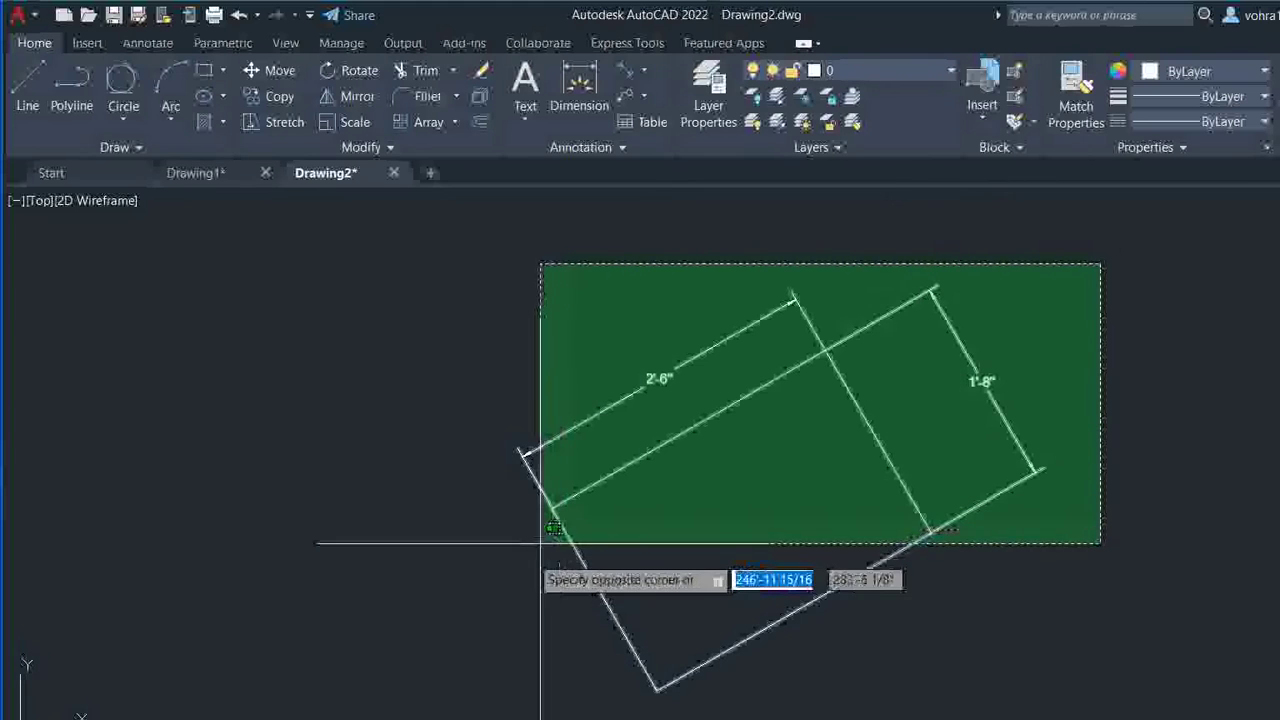
pyautogui.click(511, 569)
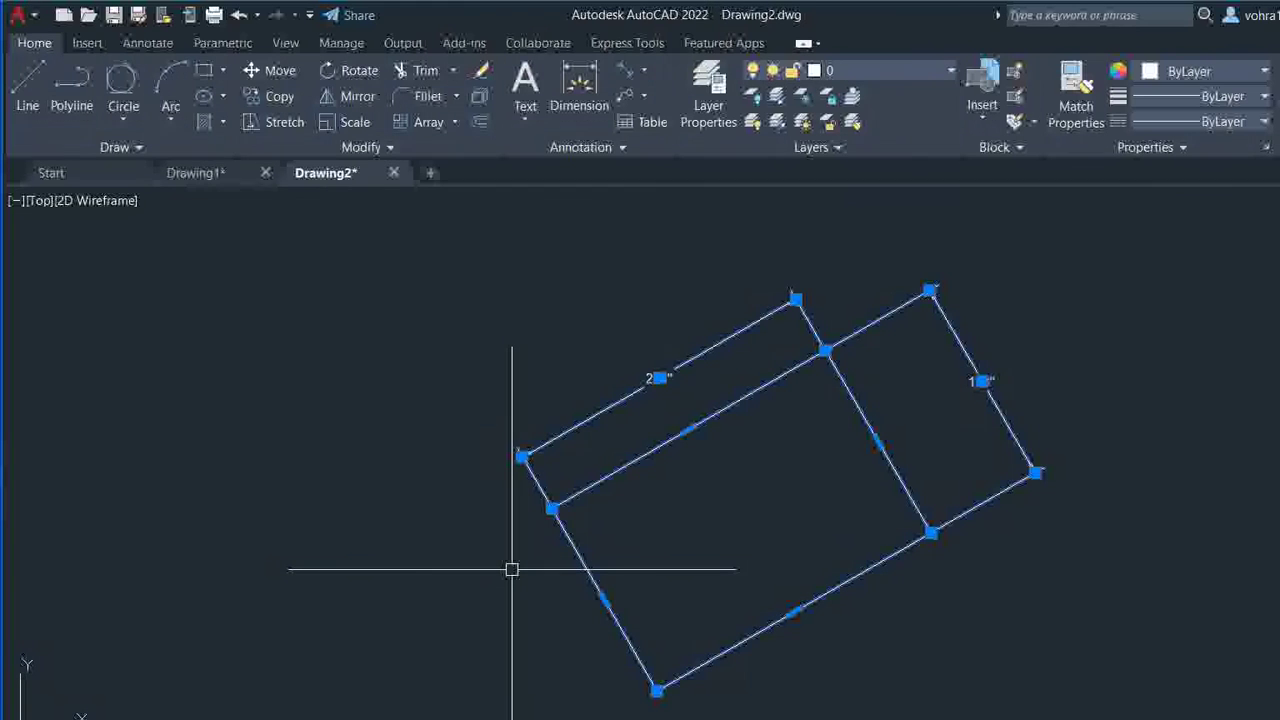
pyautogui.press('Delete')
# - Draw a rectangle with its rotation reset to 0°
pyautogui.write('rec')
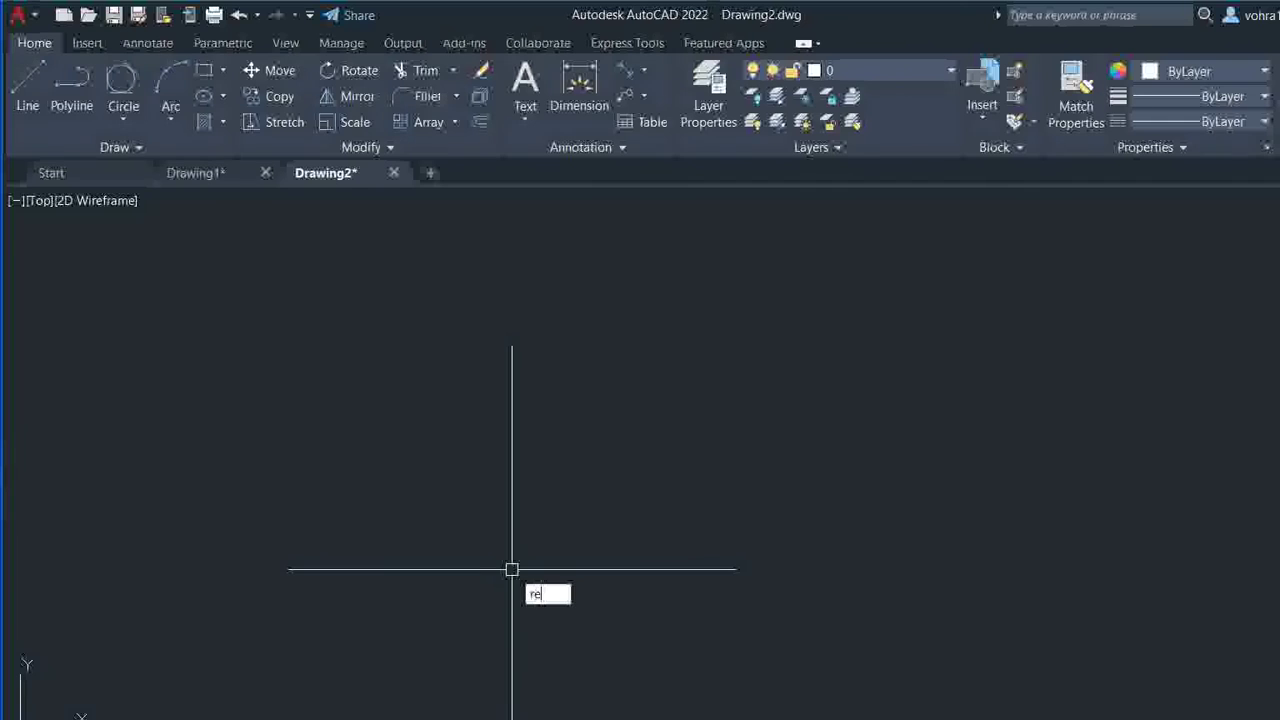
pyautogui.press('Return')
pyautogui.click(441, 368)
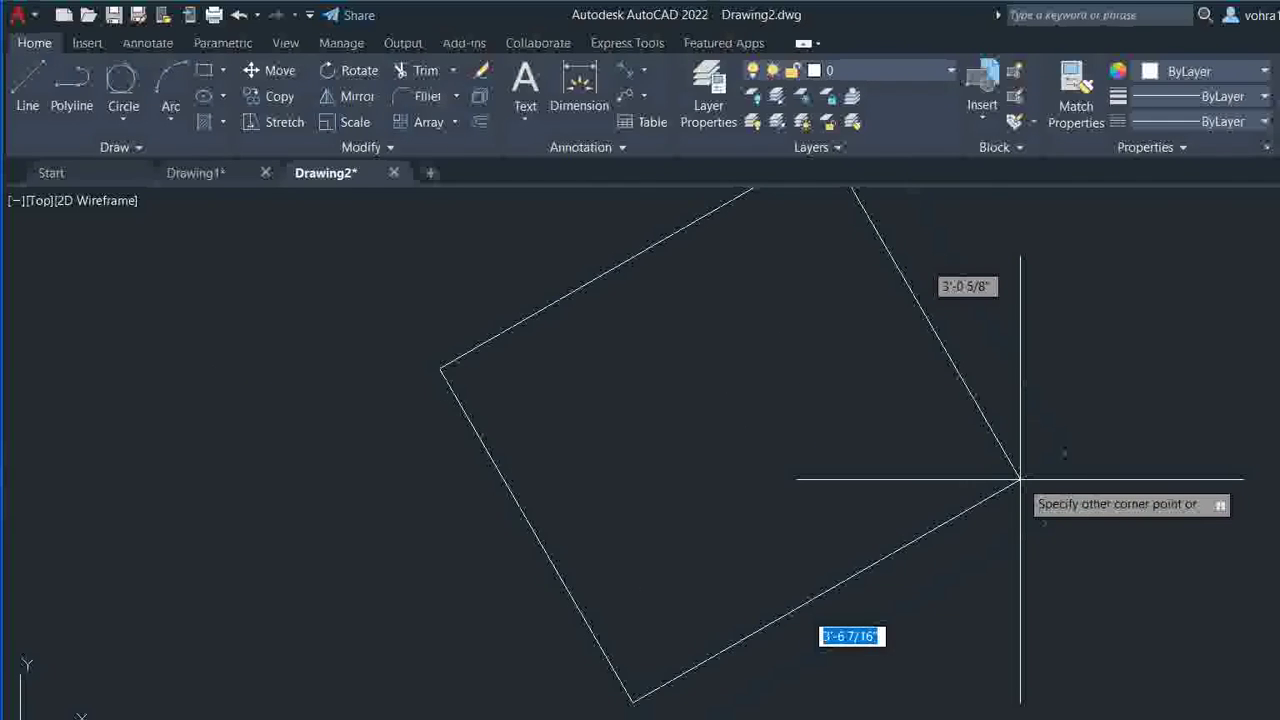
pyautogui.write('r')
pyautogui.press('Return')
pyautogui.write('0')
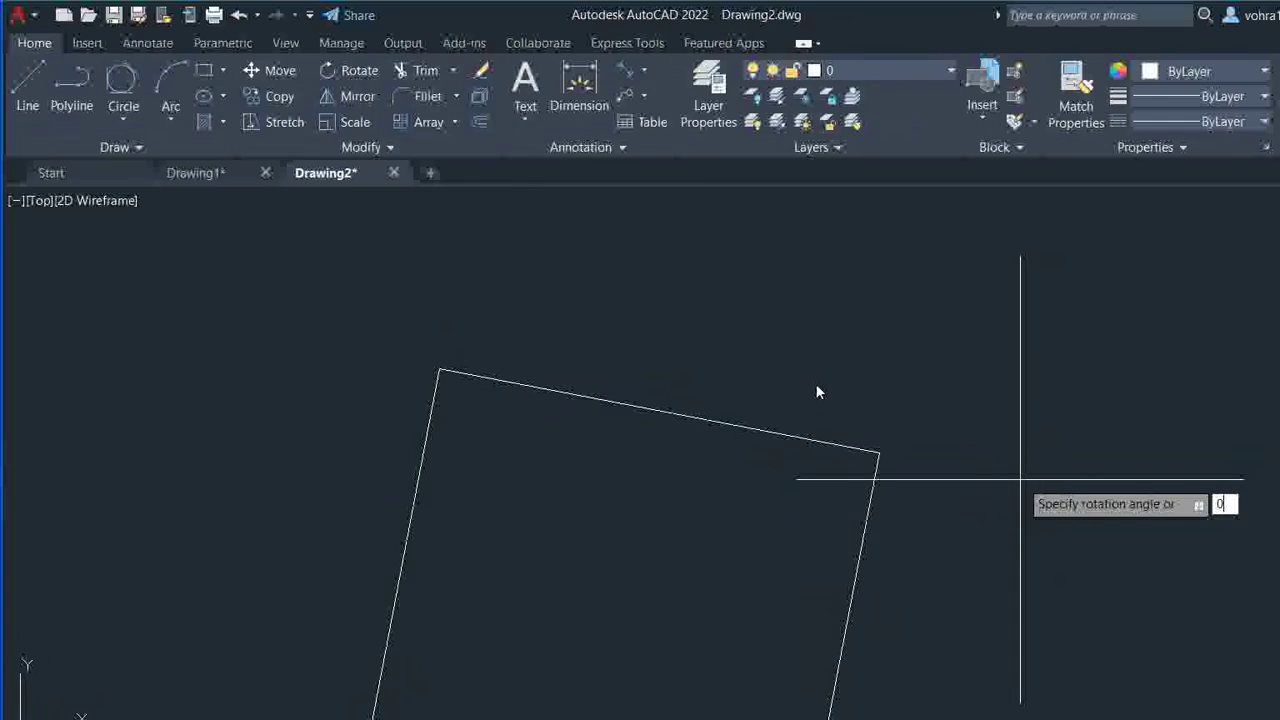
pyautogui.press('Return')
pyautogui.click(992, 613)
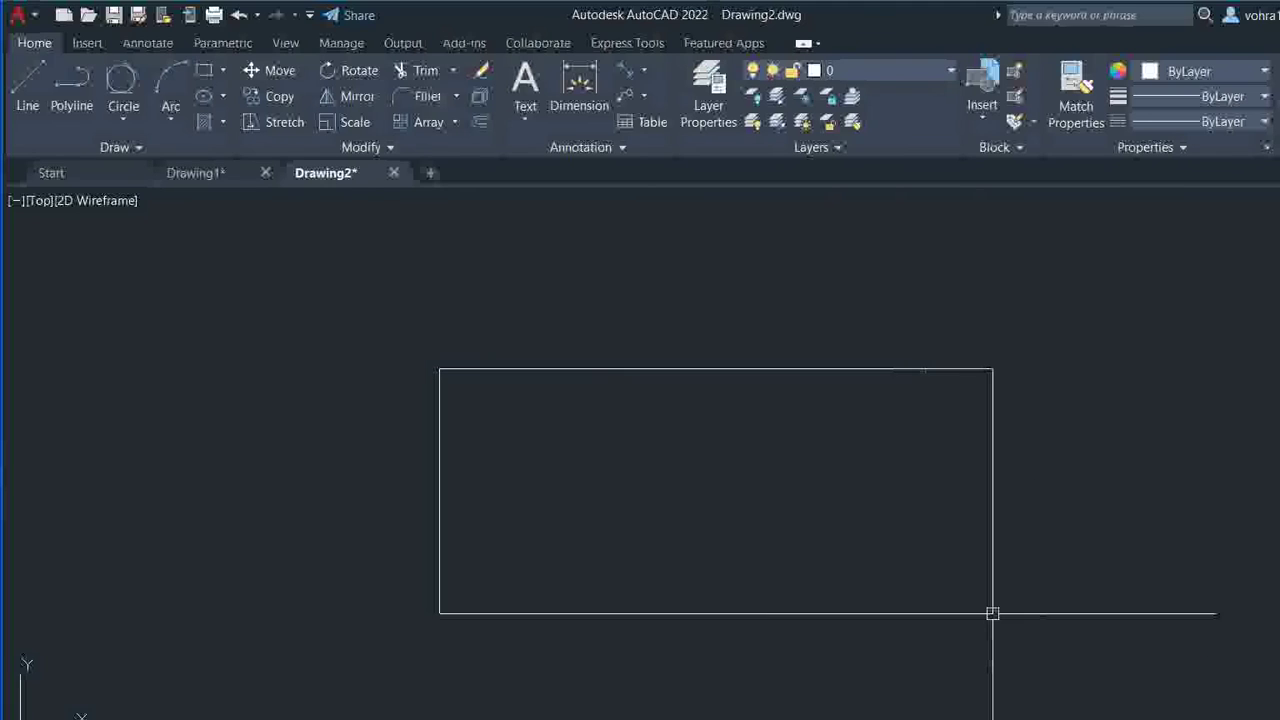
# - Select the upright rectangle with a crossing window and delete it
pyautogui.moveTo(986, 454); pyautogui.dragTo(969, 388, button='middle')
pyautogui.click(1091, 317)
pyautogui.click(776, 541)
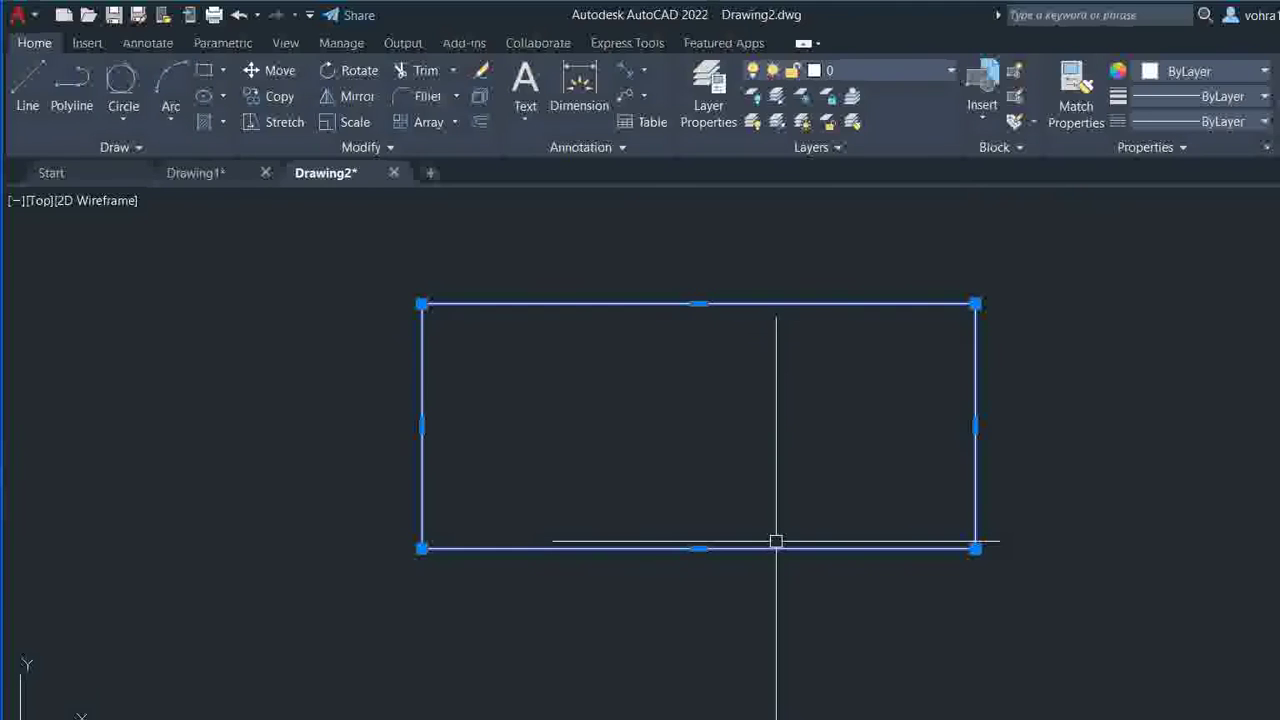
pyautogui.press('Delete')
# - Start a rectangle with both chamfer distances set to 5 and pick its first corner
pyautogui.write('rec')
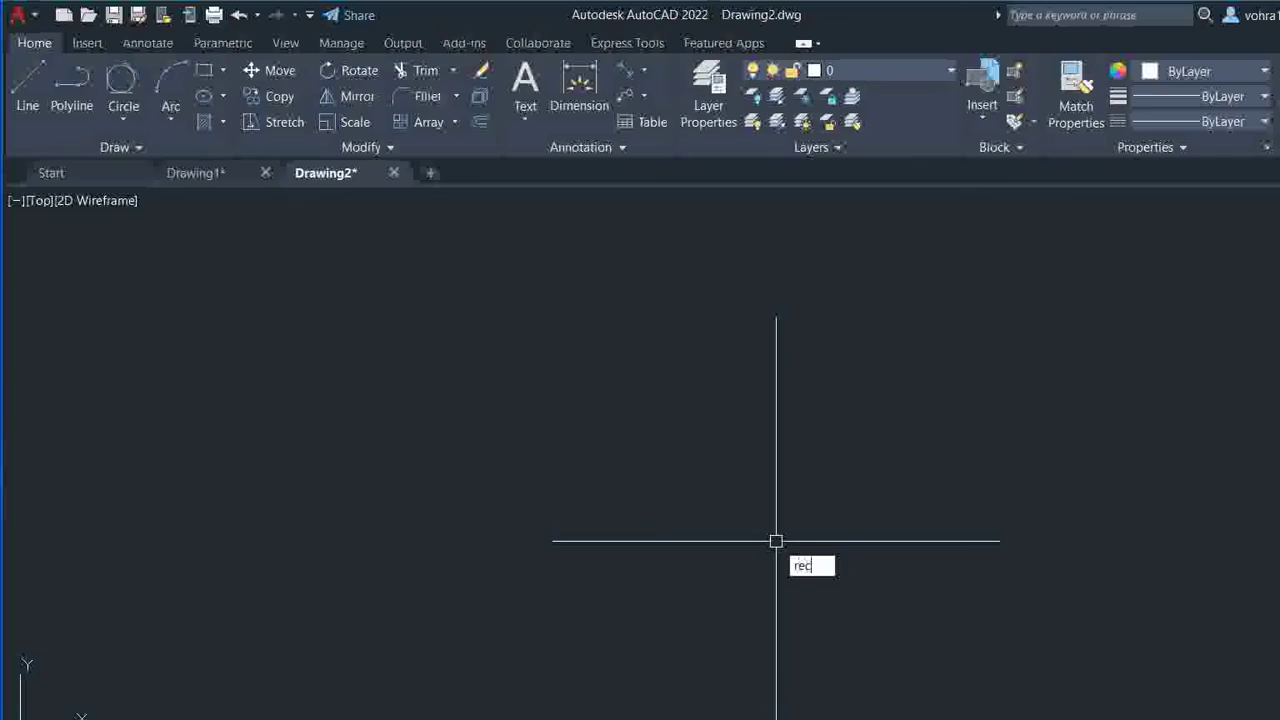
pyautogui.press('Return')
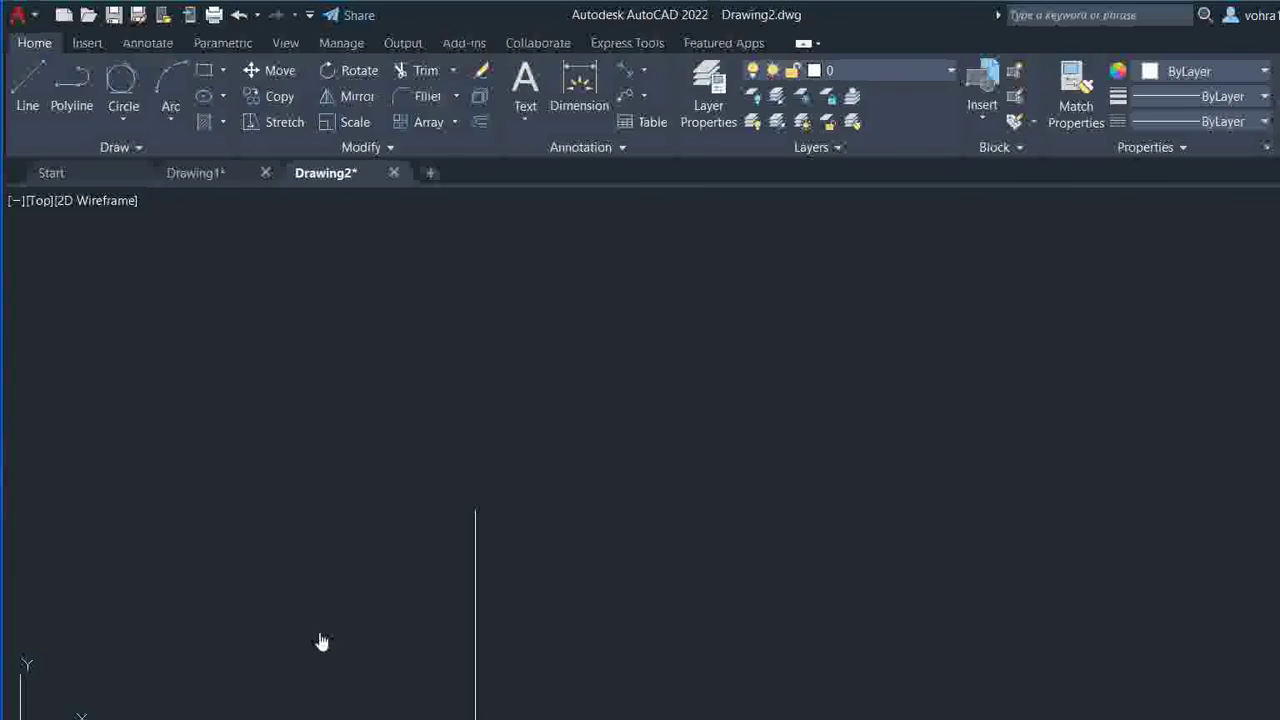
pyautogui.write('c')
pyautogui.press('Return')
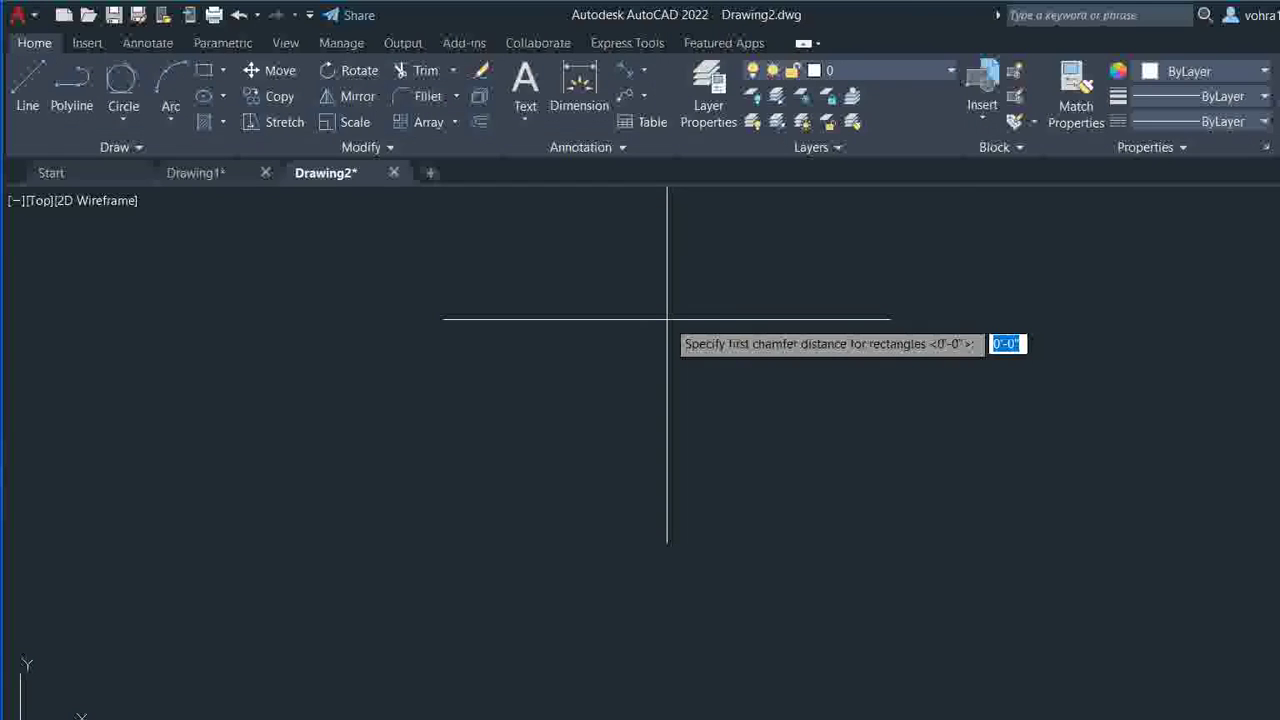
pyautogui.write('5')
pyautogui.press('Return')
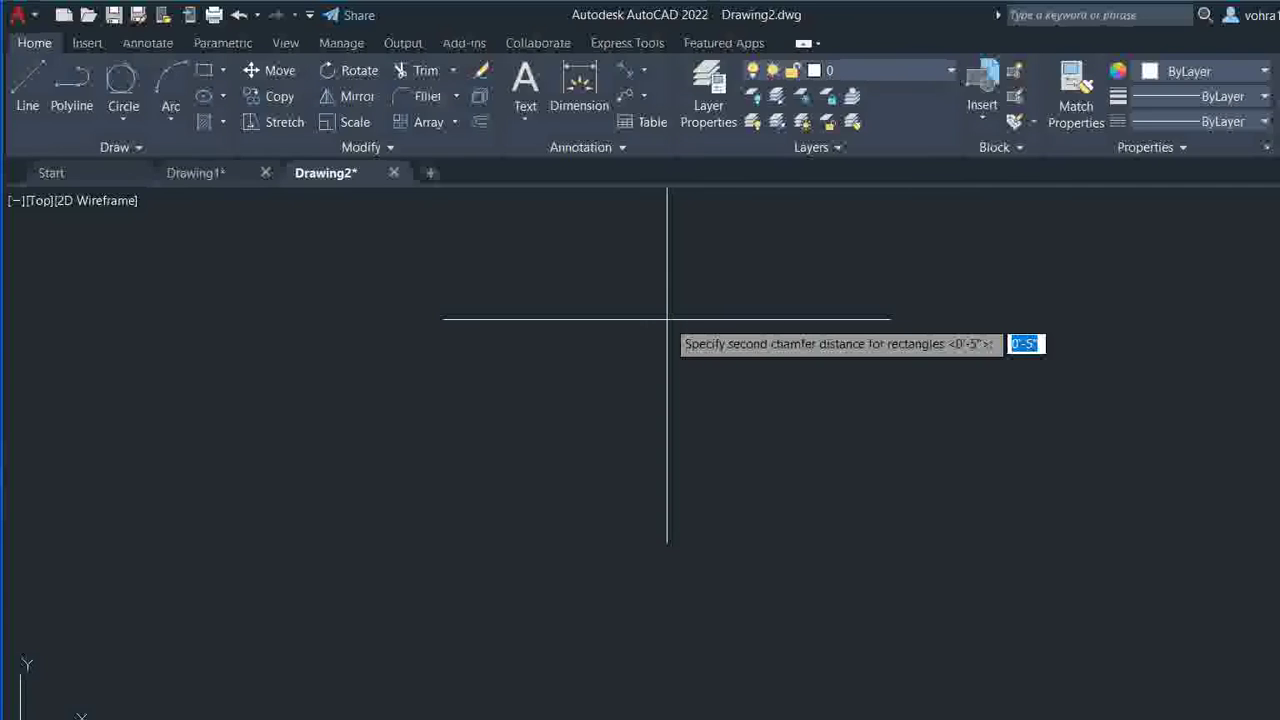
pyautogui.write('5')
pyautogui.press('Return')
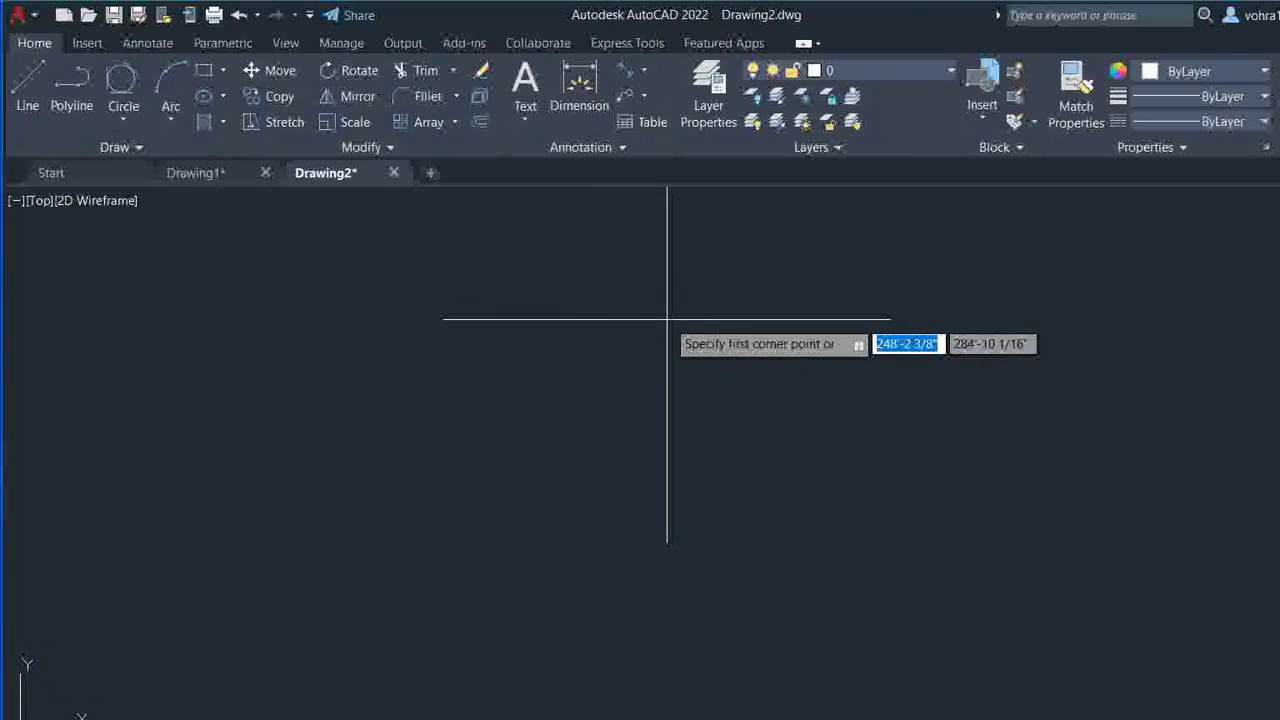
pyautogui.click(458, 265)
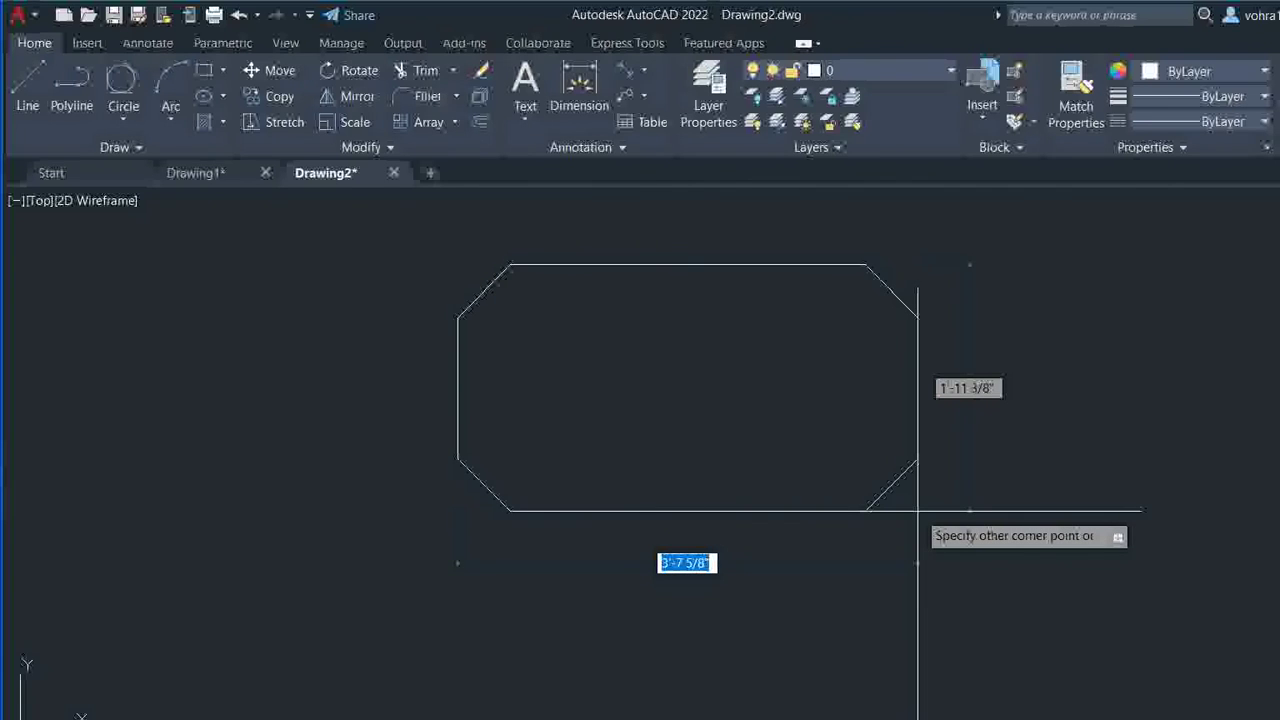
# - Enter 50 by 50 with the Dimensions option and place the chamfered rectangle
pyautogui.write('d')
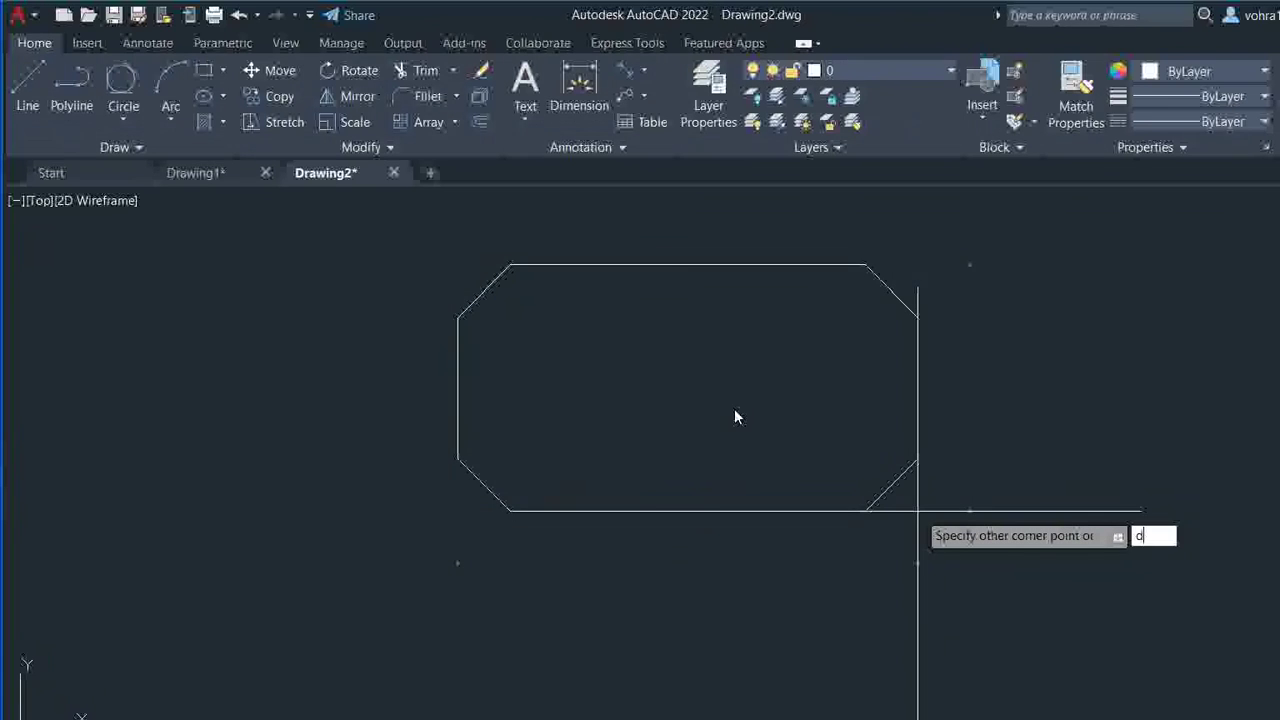
pyautogui.press('Return')
pyautogui.write('50')
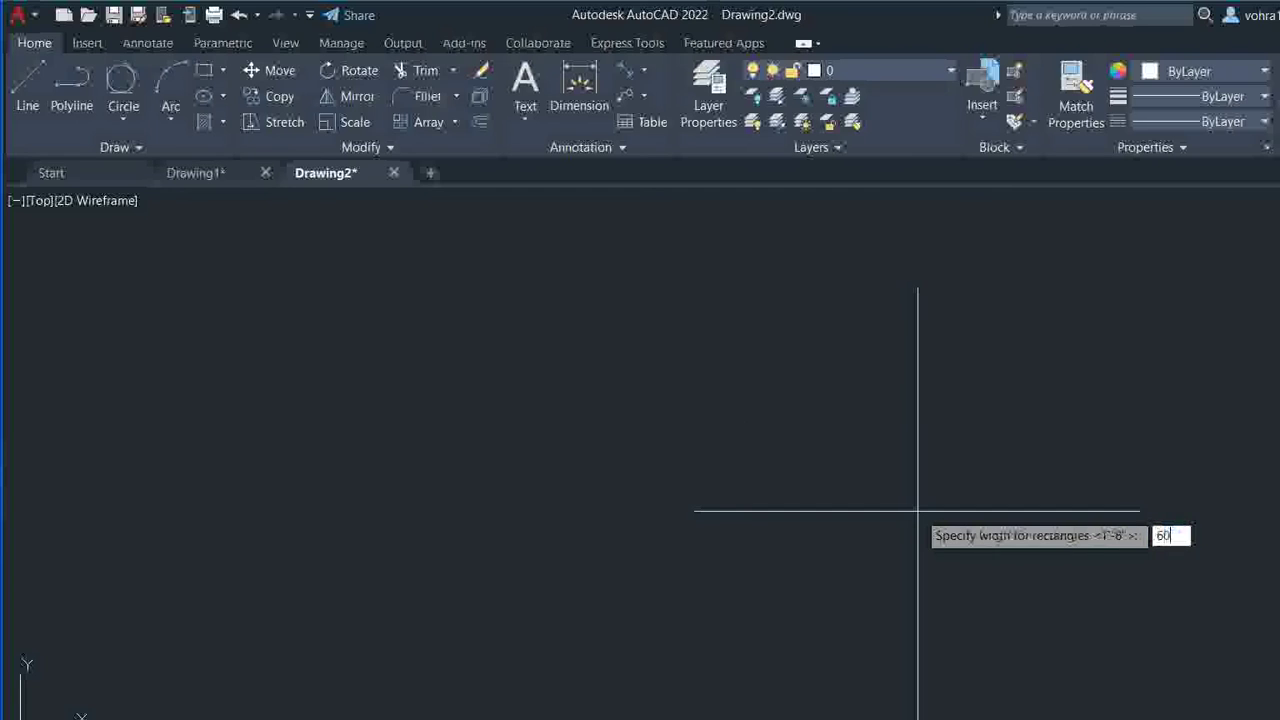
pyautogui.press('Return')
pyautogui.write('50')
pyautogui.press('Return')
pyautogui.click(918, 511)
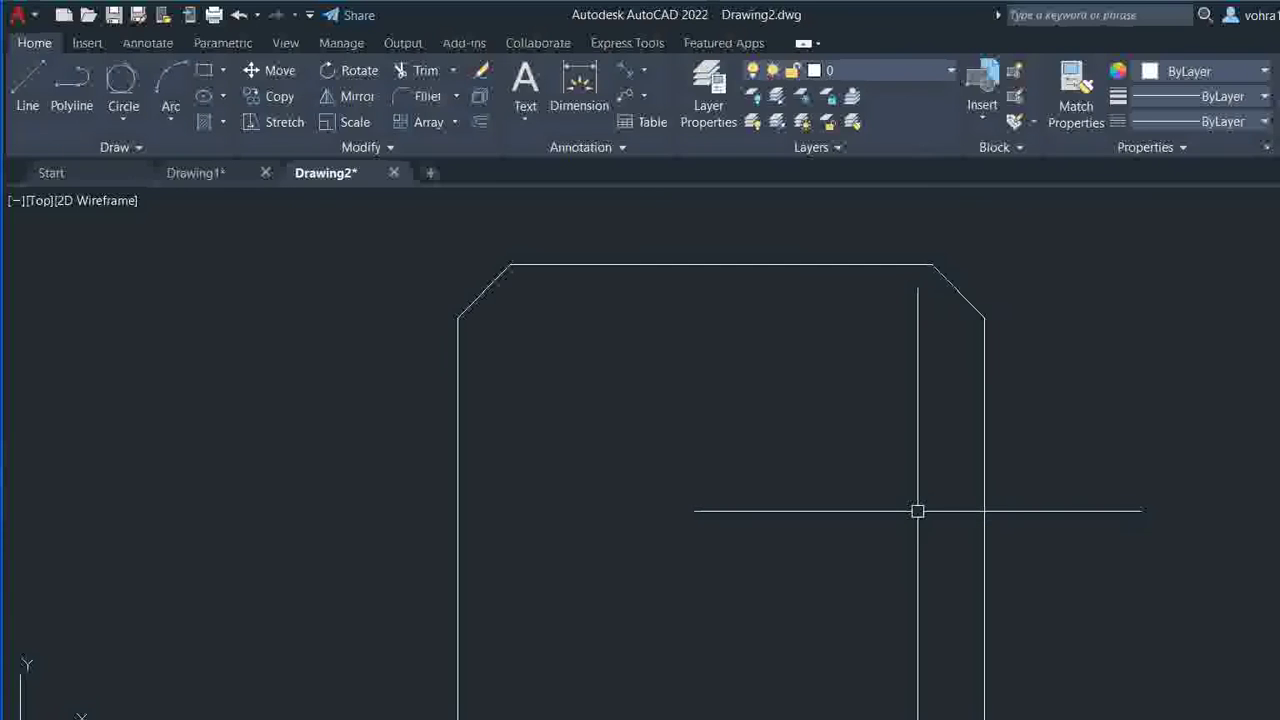
pyautogui.scroll(-5, 918, 511)
pyautogui.scroll(3, 851, 381)
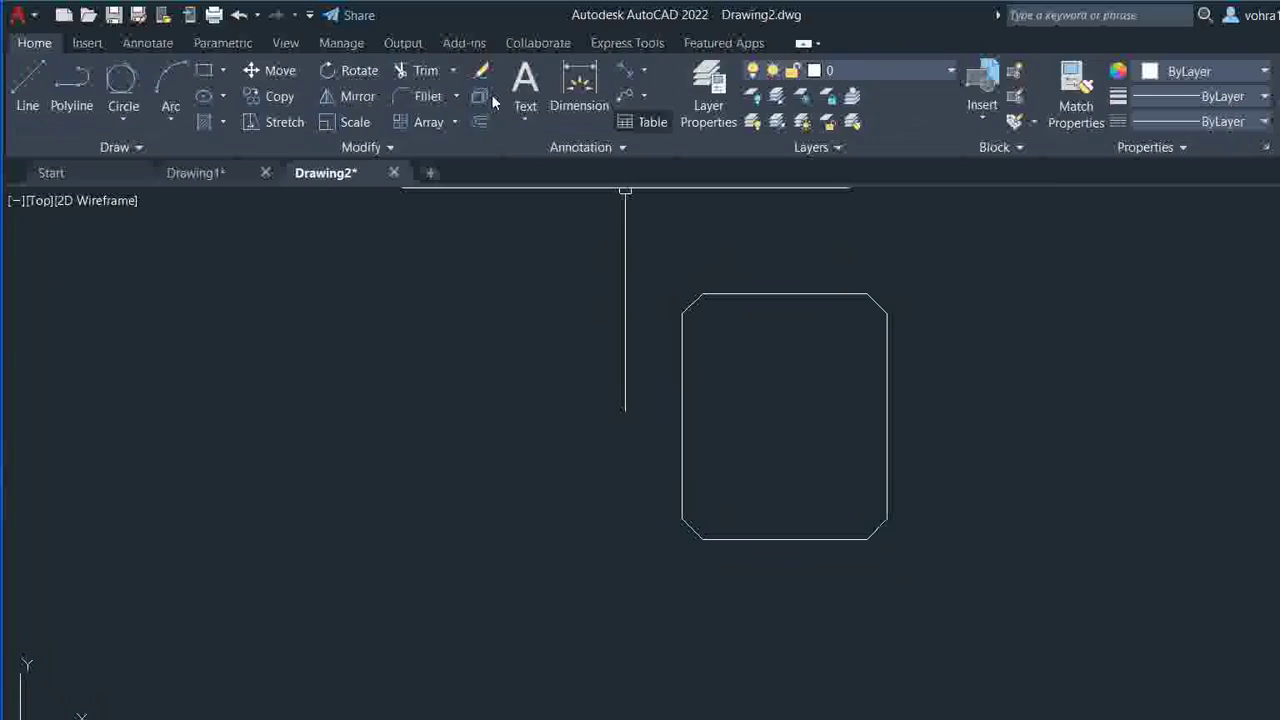
# - Add a linear 4'-2" dimension across the chamfered rectangle's top width
pyautogui.click(643, 70)
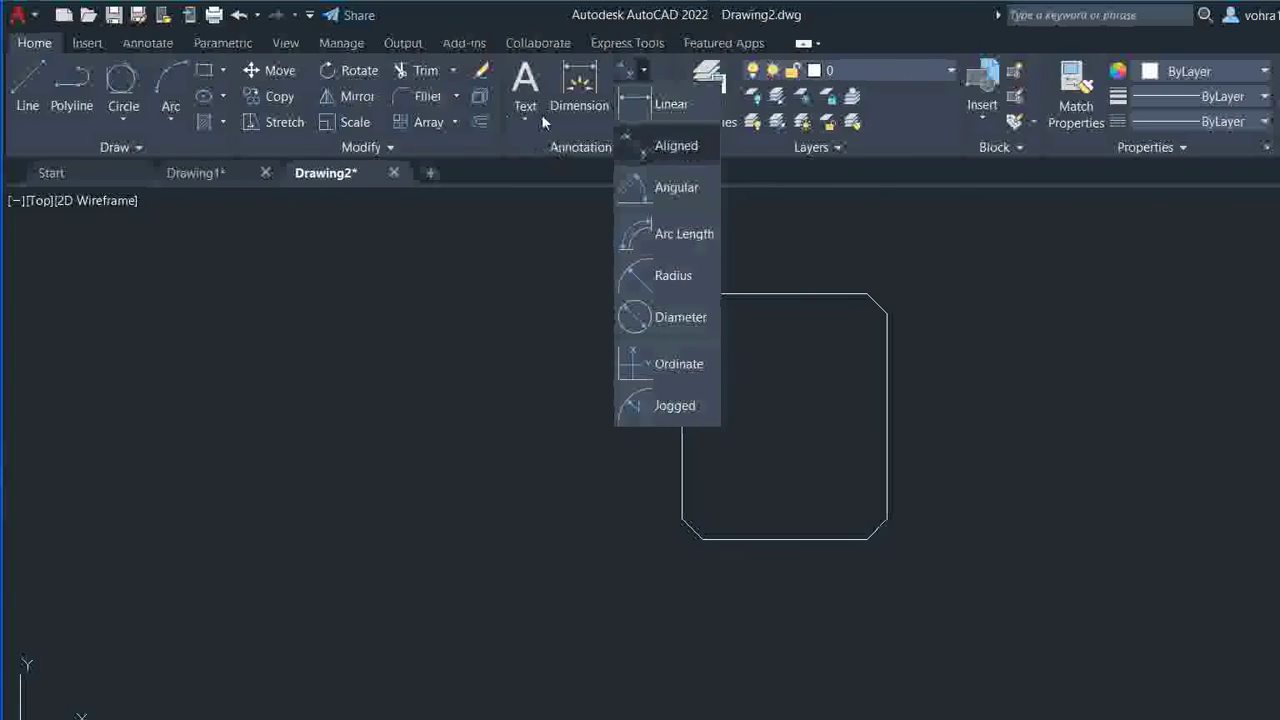
pyautogui.click(665, 100)
pyautogui.click(682, 312)
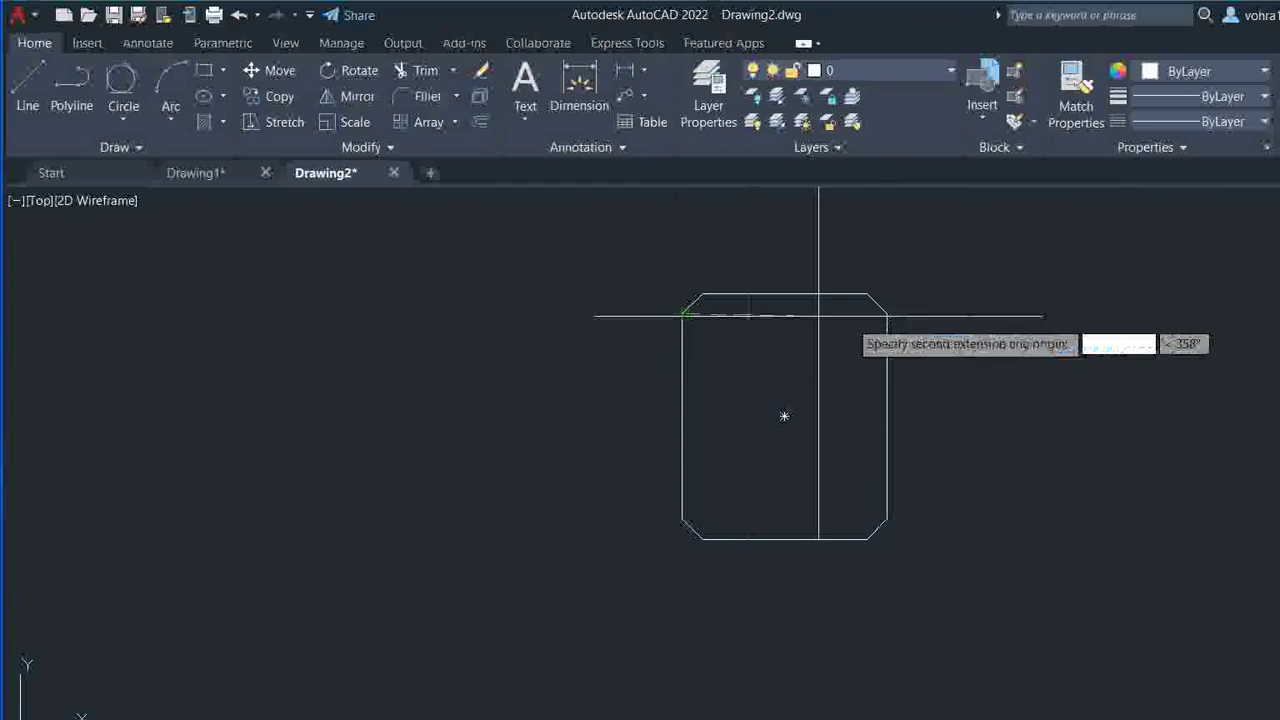
pyautogui.click(886, 311)
pyautogui.click(823, 247)
pyautogui.scroll(6, 770, 240)
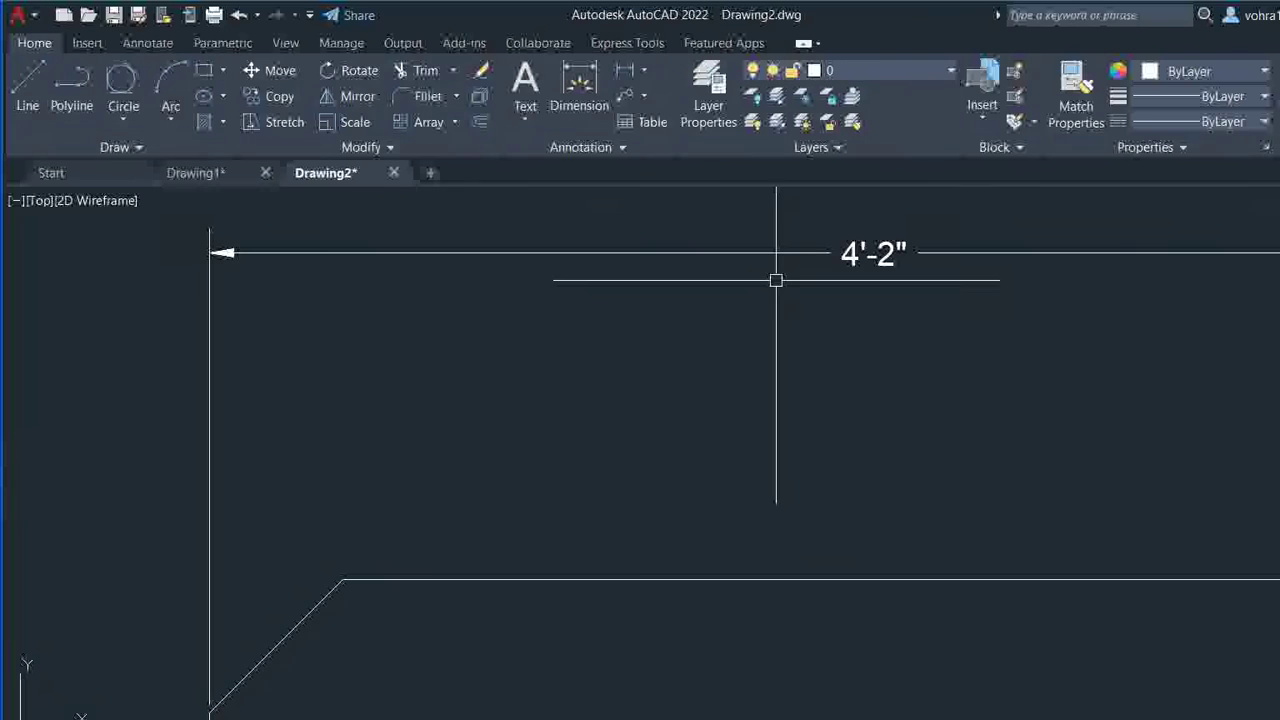
pyautogui.scroll(-5, 805, 382)
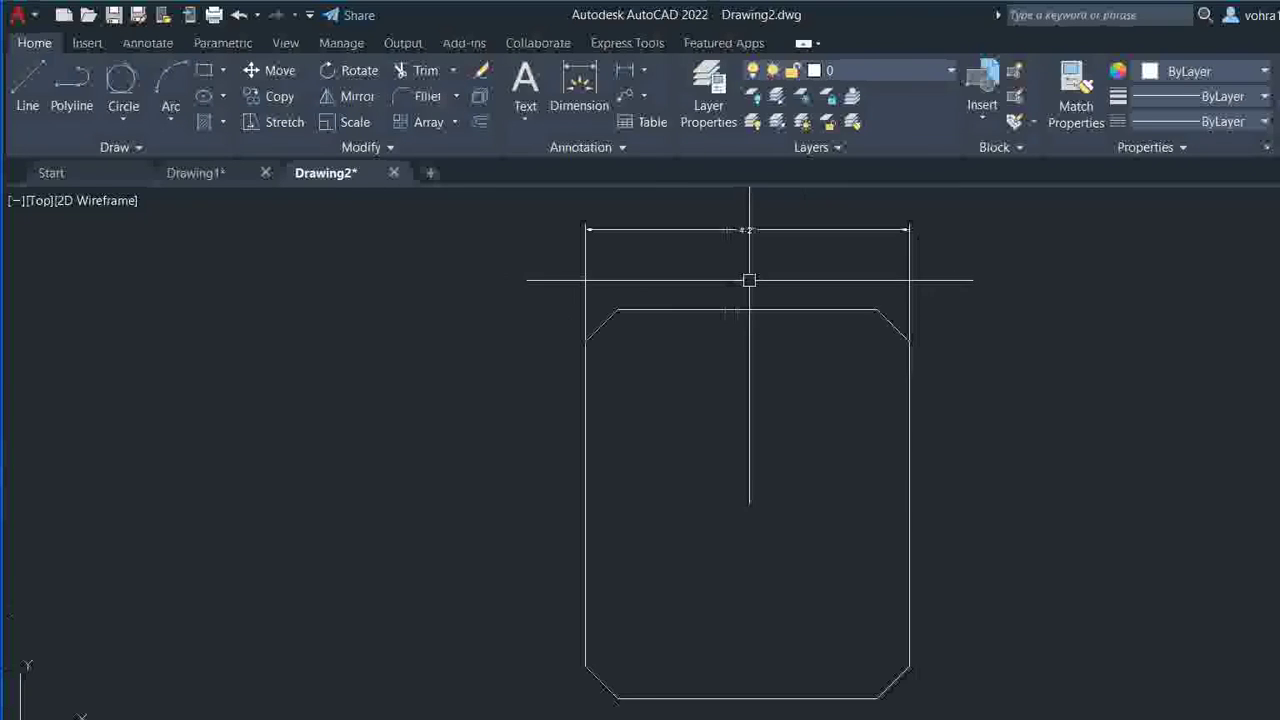
# - Dimension the top-right chamfer with horizontal and vertical 5" linear dimensions
pyautogui.rightClick(811, 261)
pyautogui.scroll(3, 894, 318)
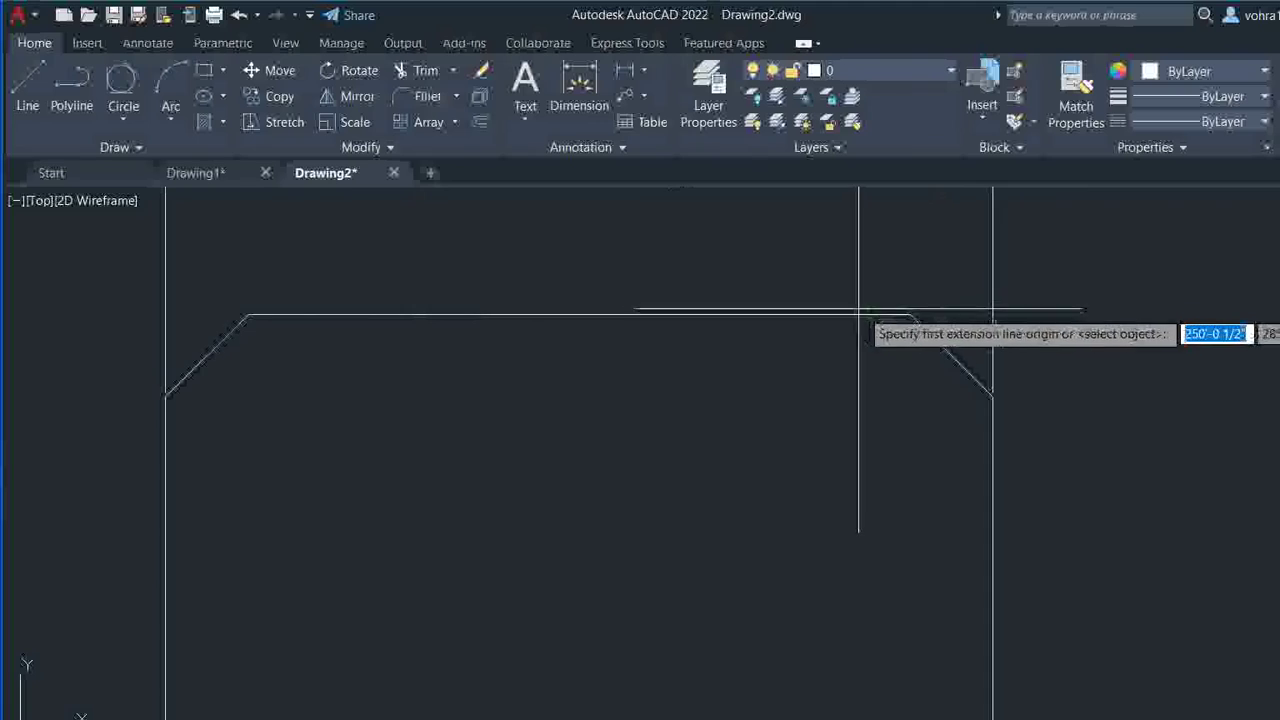
pyautogui.scroll(1, 960, 380)
pyautogui.click(992, 397)
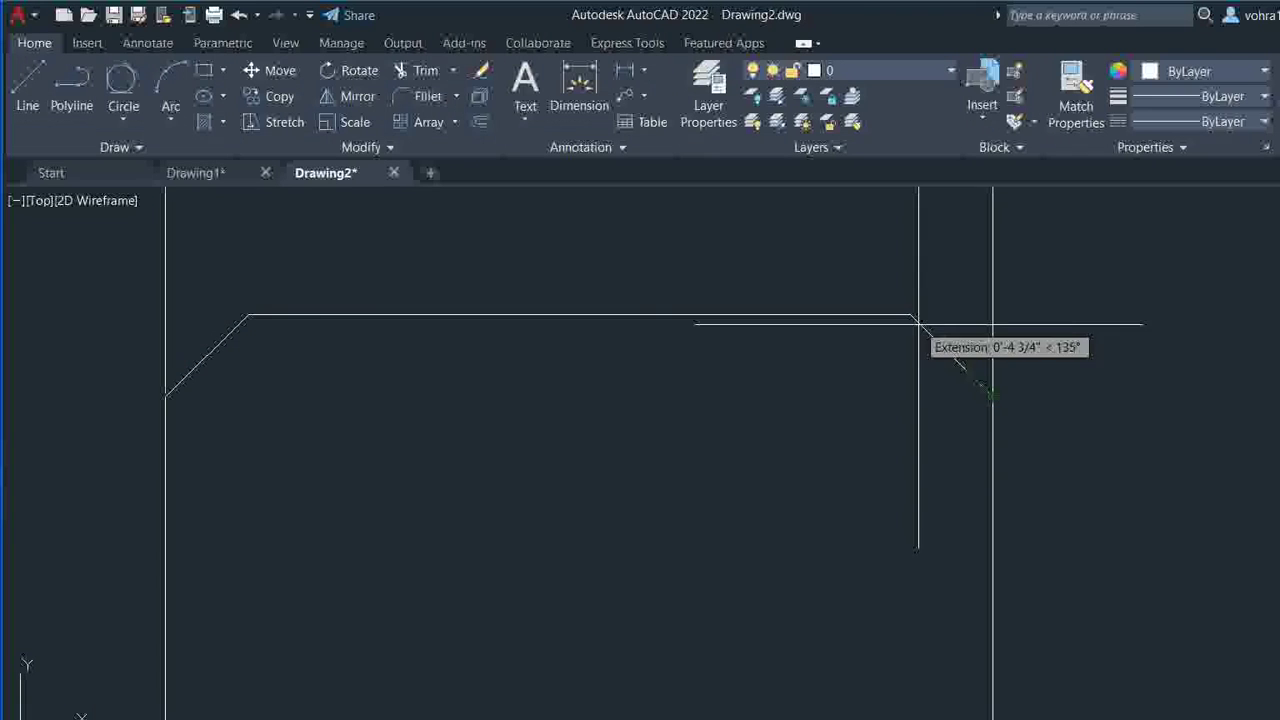
pyautogui.click(910, 315)
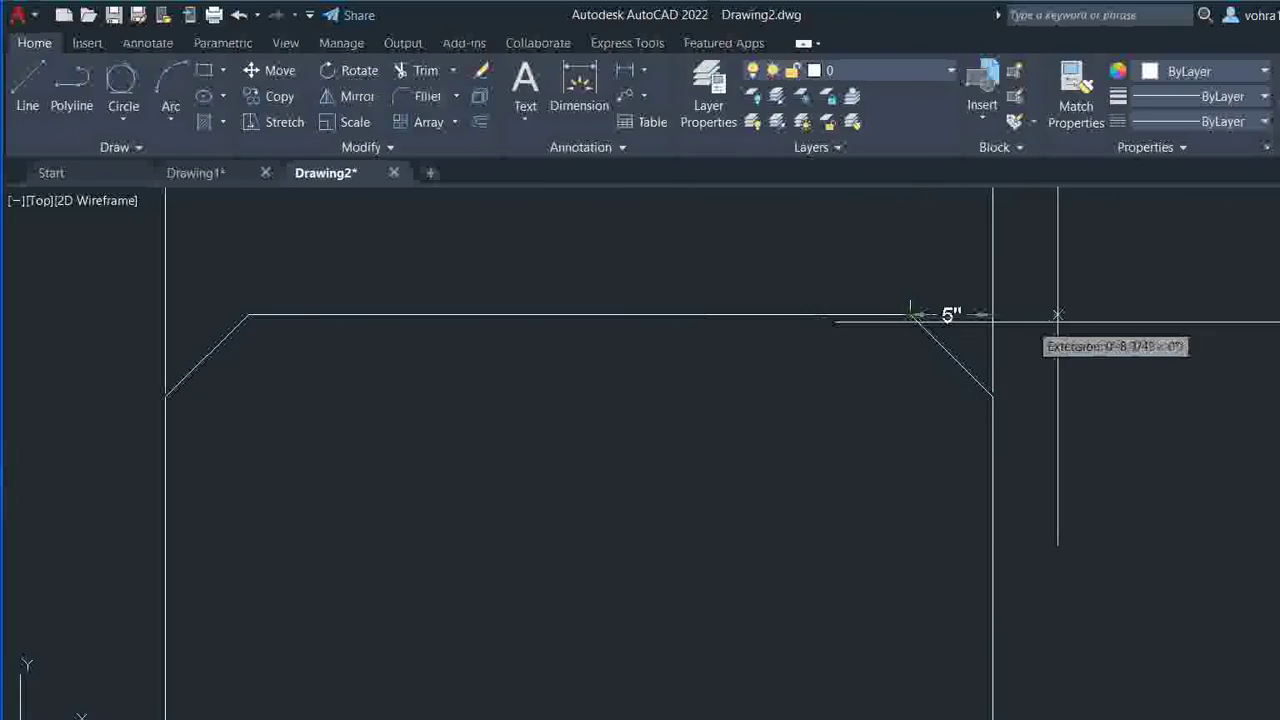
pyautogui.click(945, 258)
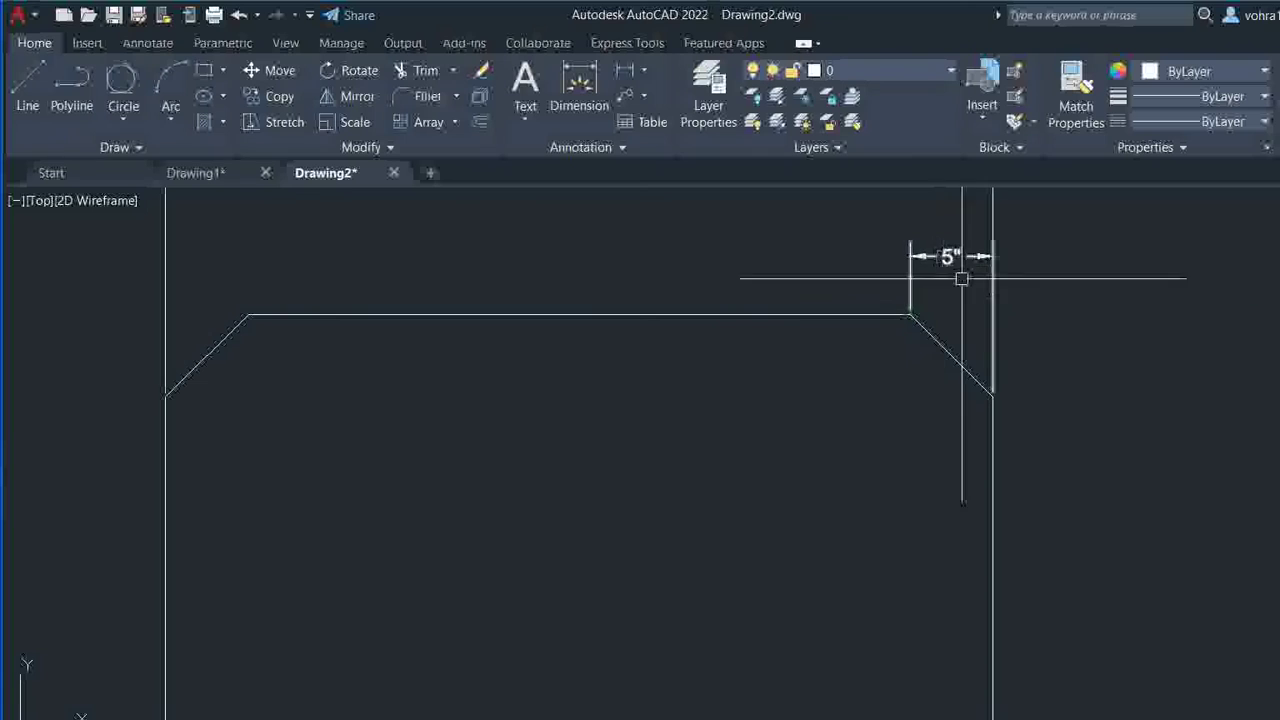
pyautogui.rightClick(1108, 277)
pyautogui.click(1118, 289)
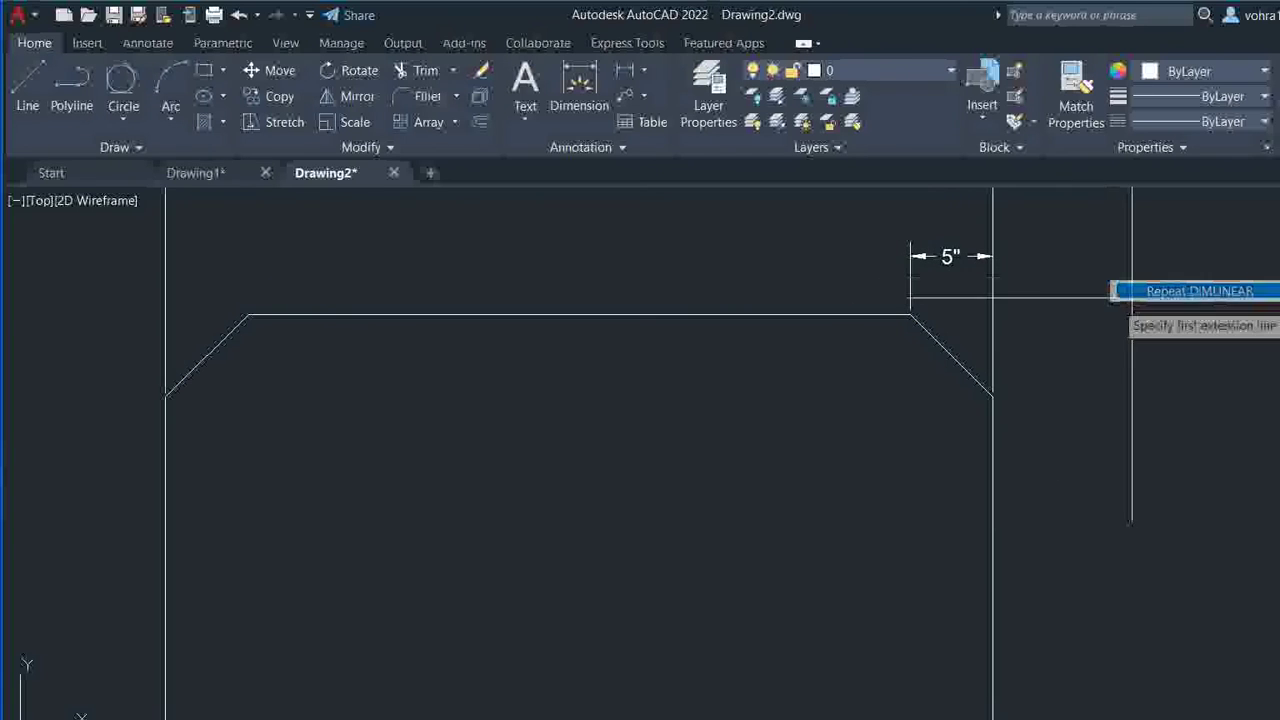
pyautogui.click(910, 315)
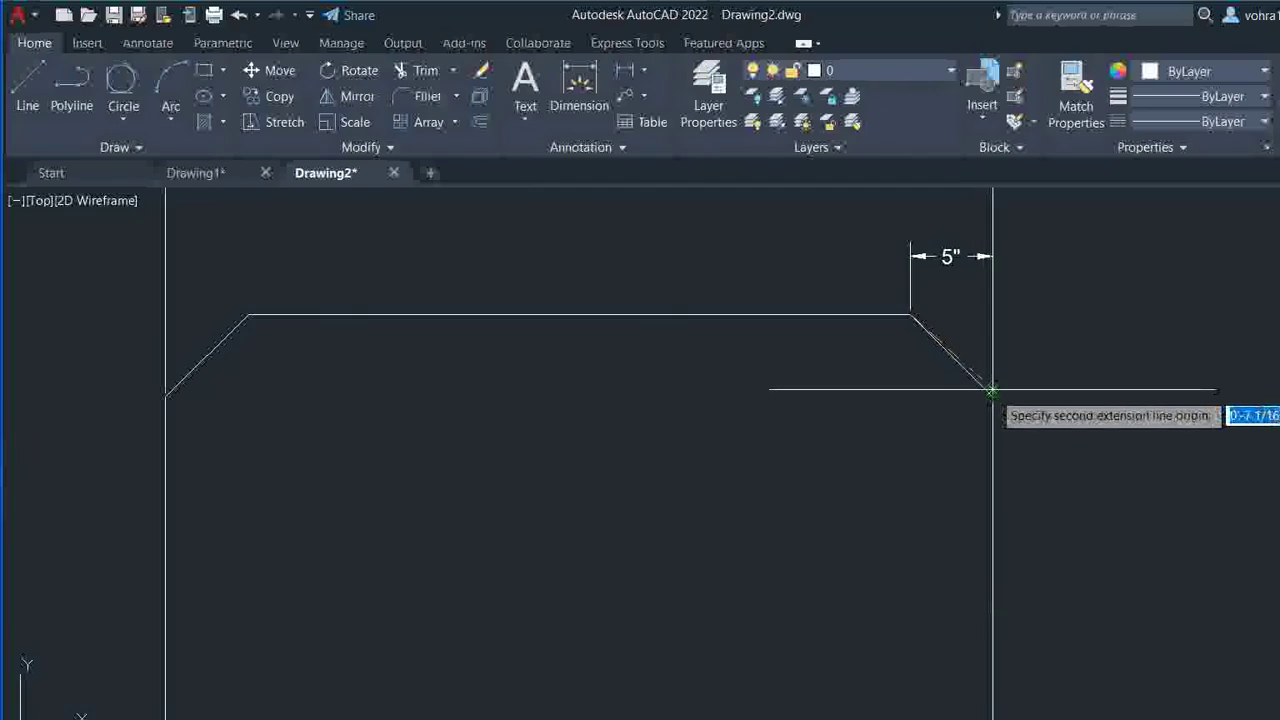
pyautogui.click(993, 397)
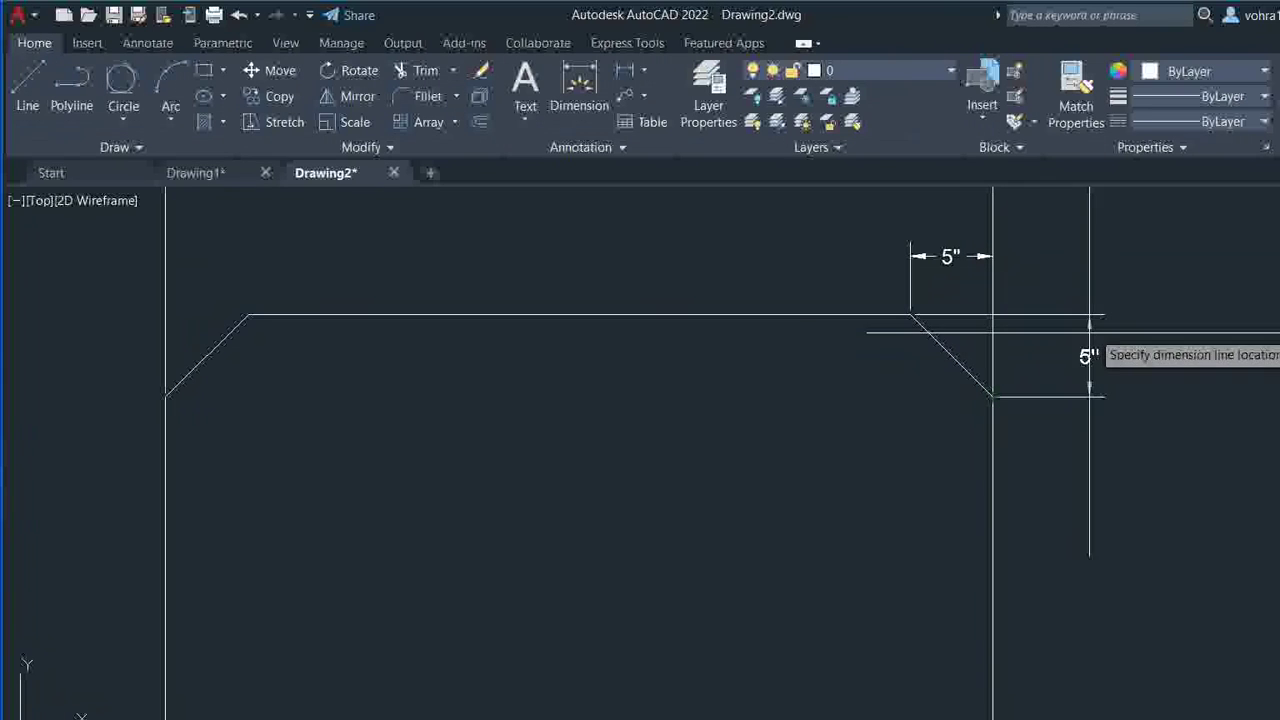
pyautogui.click(1039, 345)
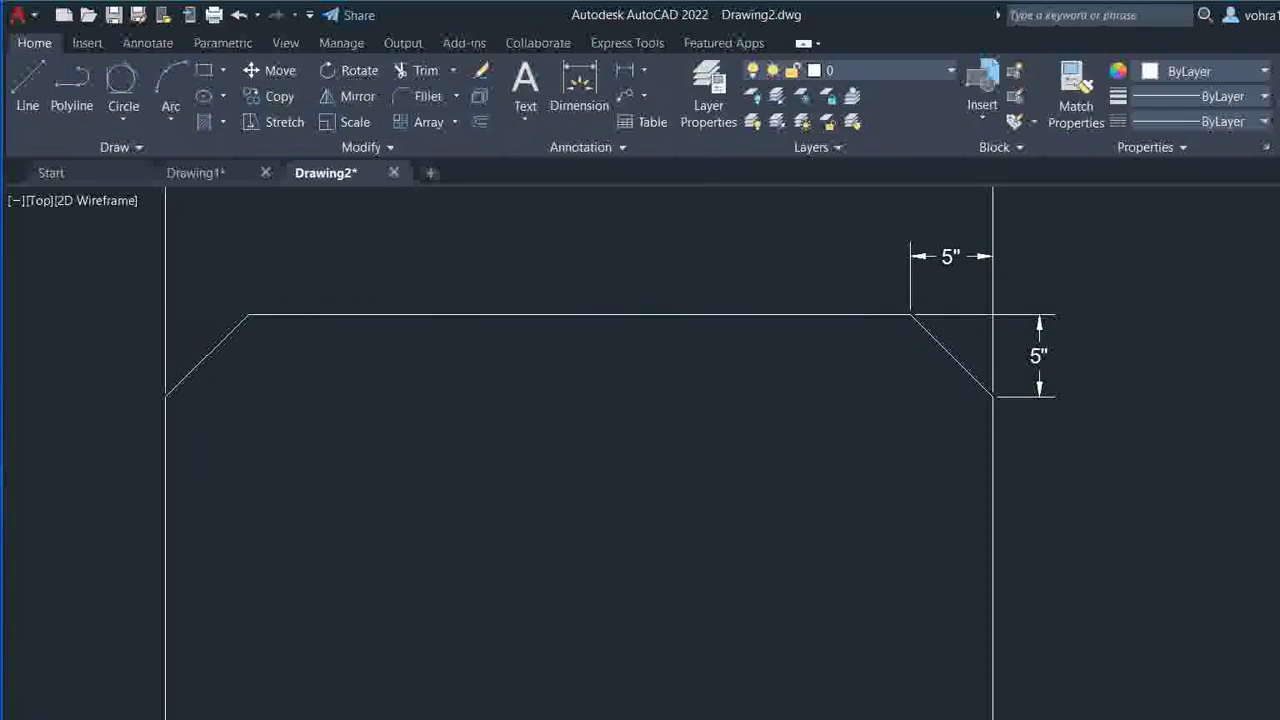
pyautogui.scroll(-5, 618, 535)
# - Window-select the chamfered rectangle and its dimensions and delete them
pyautogui.moveTo(622, 542); pyautogui.dragTo(782, 307, button='middle')
pyautogui.click(994, 203)
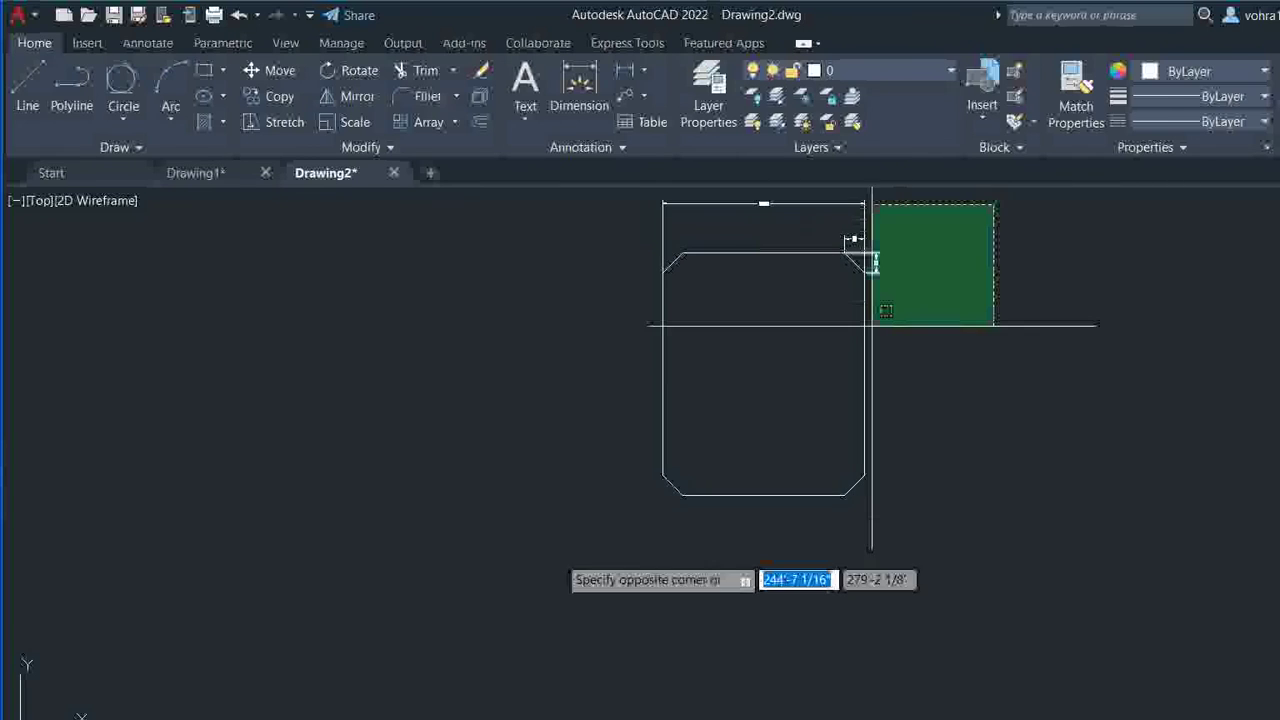
pyautogui.click(470, 594)
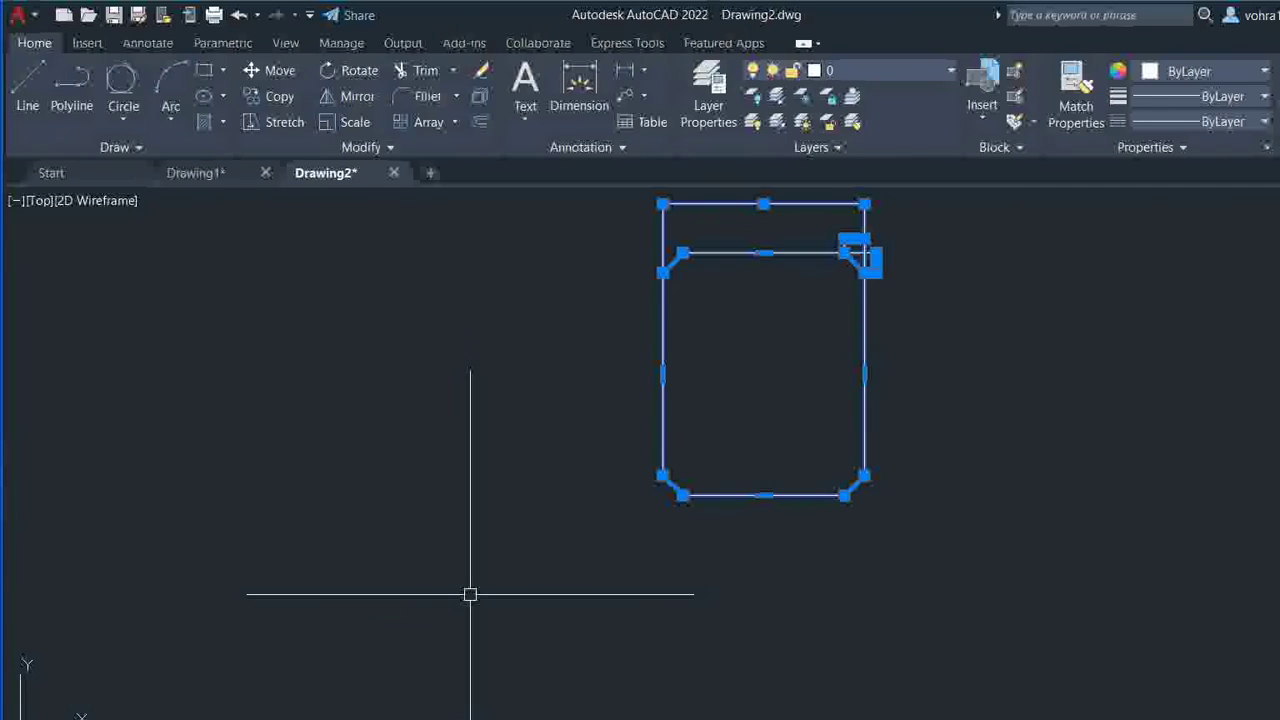
pyautogui.press('Delete')
pyautogui.write('rec')
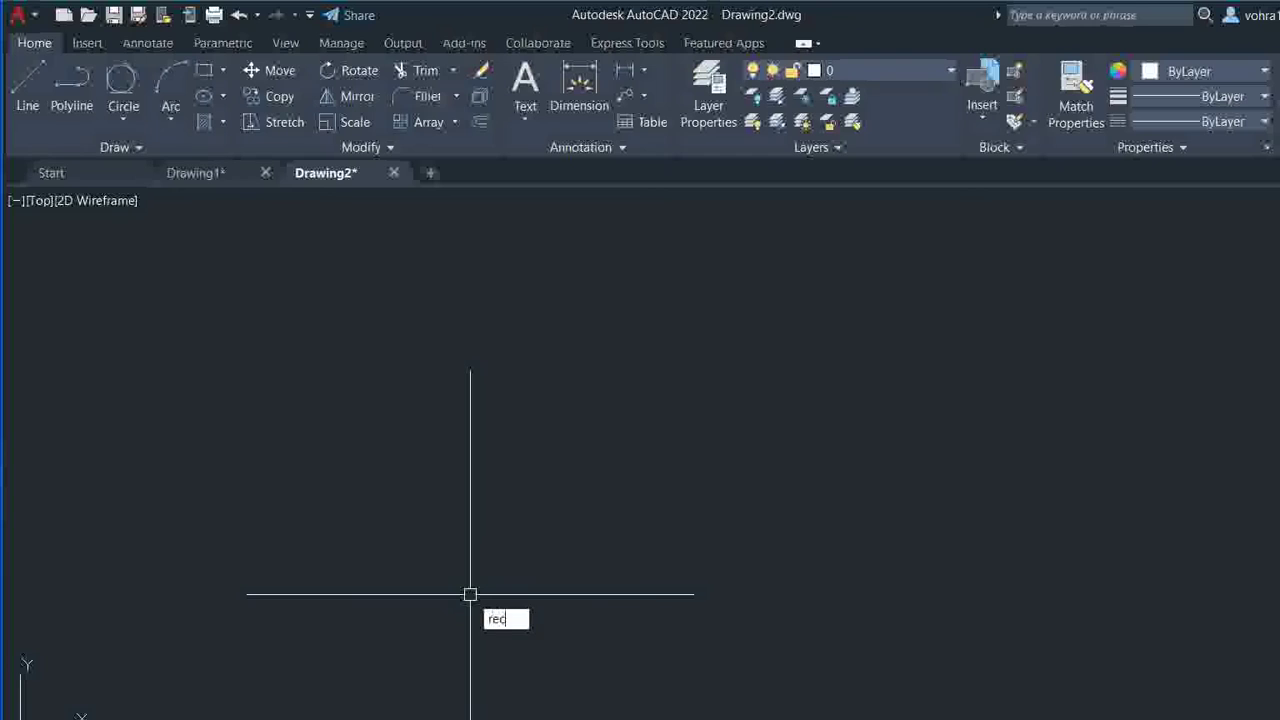
# - Draw a new rectangle with 5" filleted corners between two opposite corner points
pyautogui.press('Return')
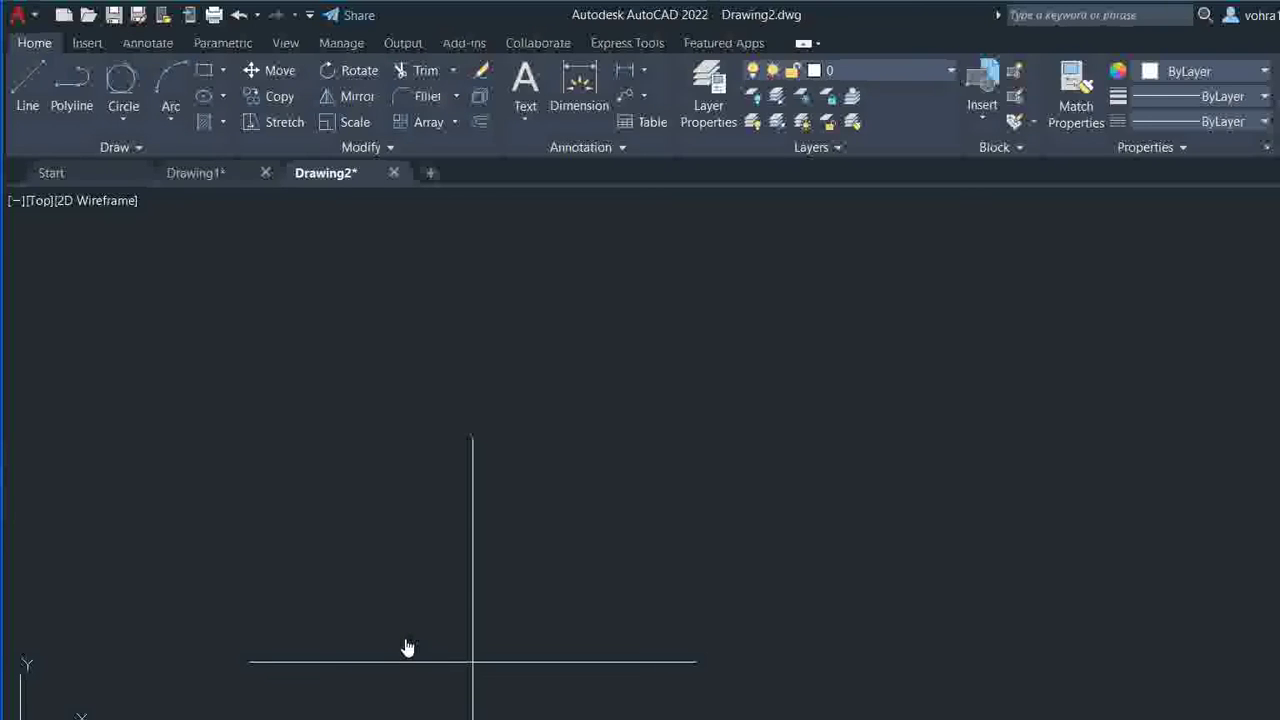
pyautogui.write('f')
pyautogui.press('Return')
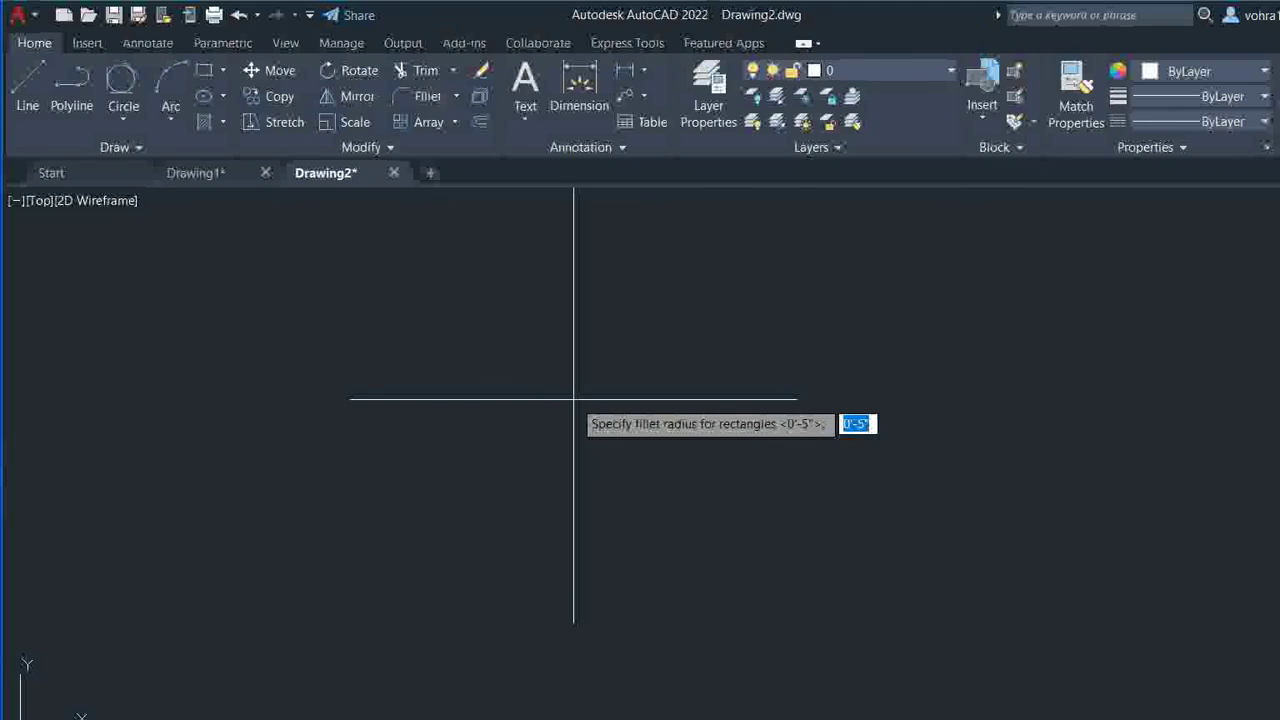
pyautogui.press('Return')
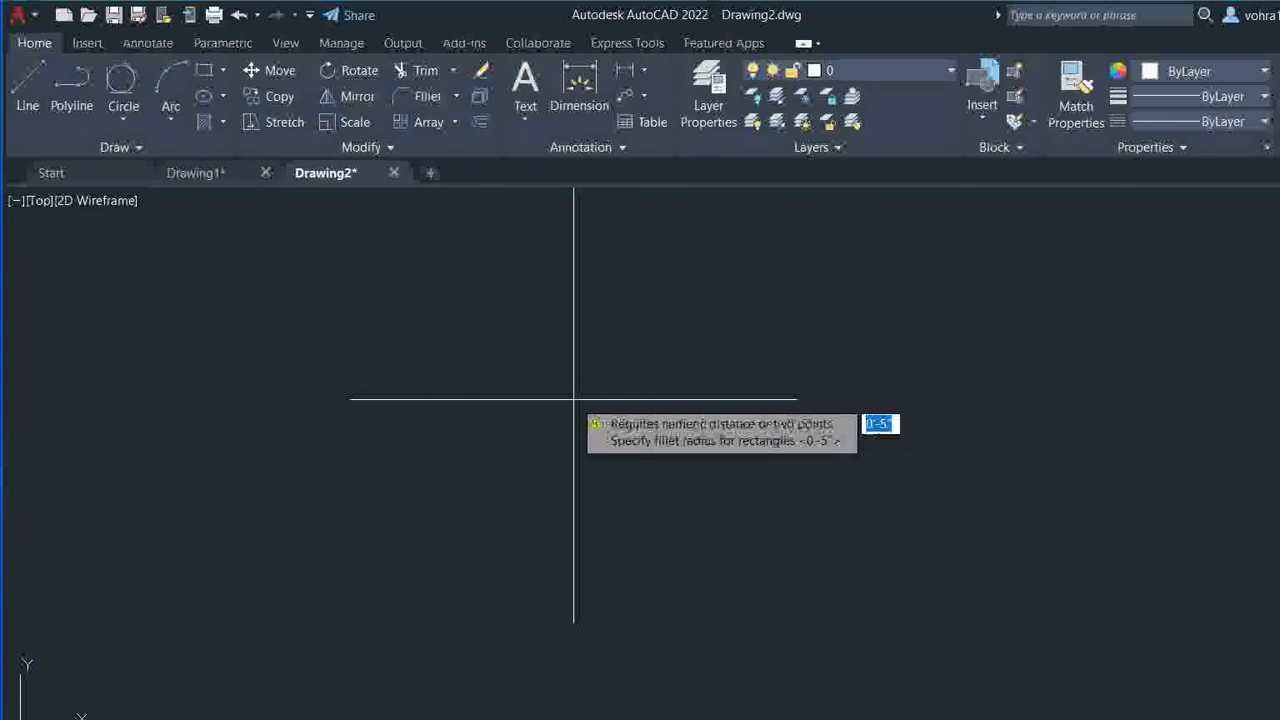
pyautogui.press('Escape')
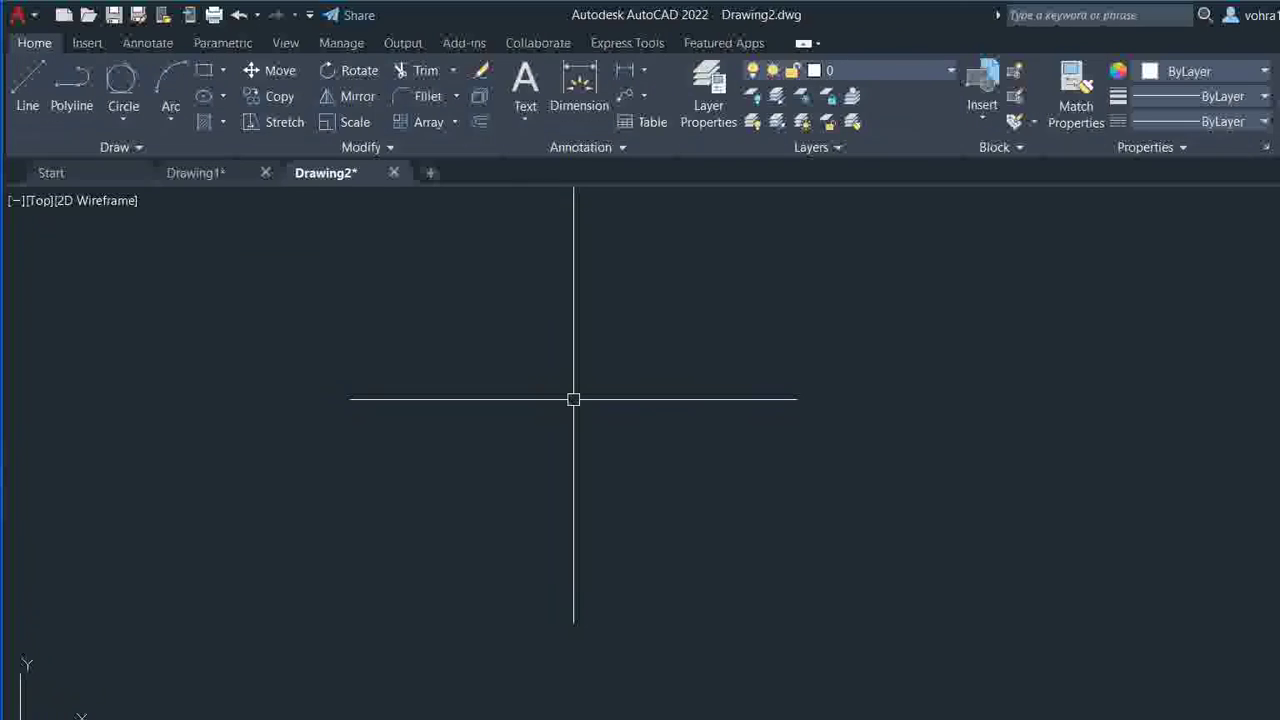
pyautogui.write('rec')
pyautogui.press('Return')
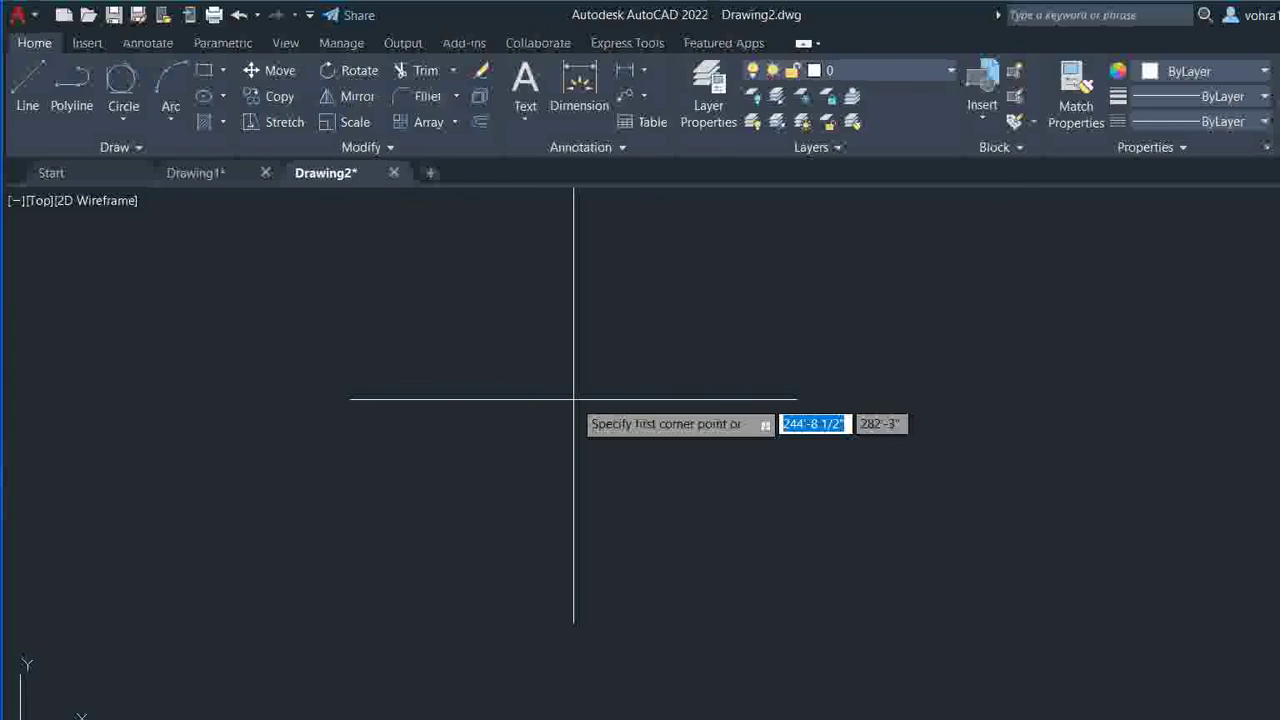
pyautogui.write('f')
pyautogui.press('Return')
pyautogui.write('5')
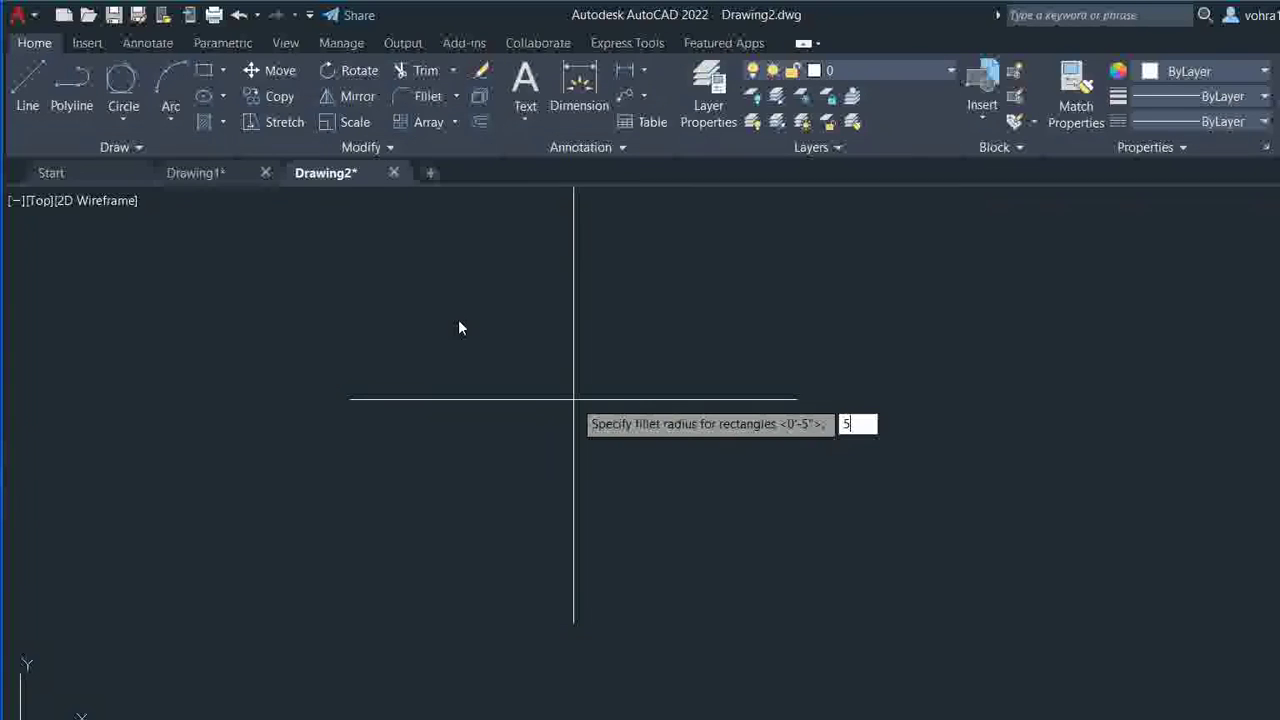
pyautogui.press('Return')
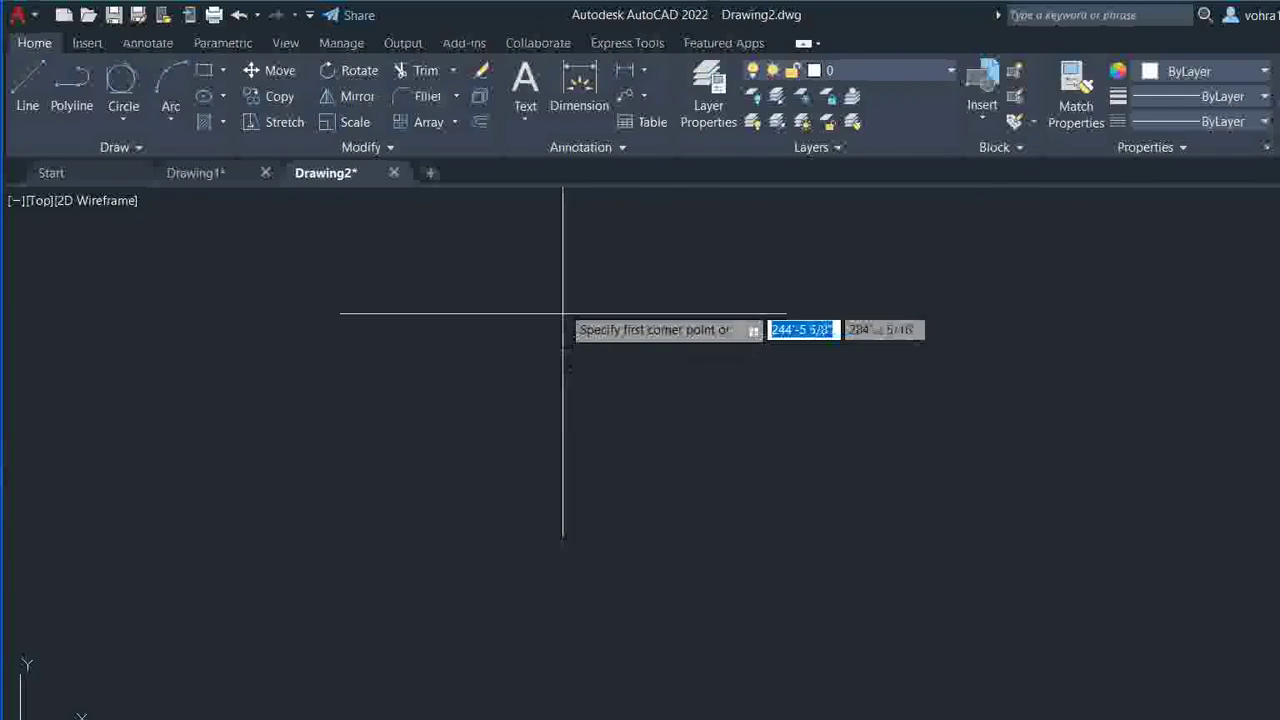
pyautogui.click(562, 301)
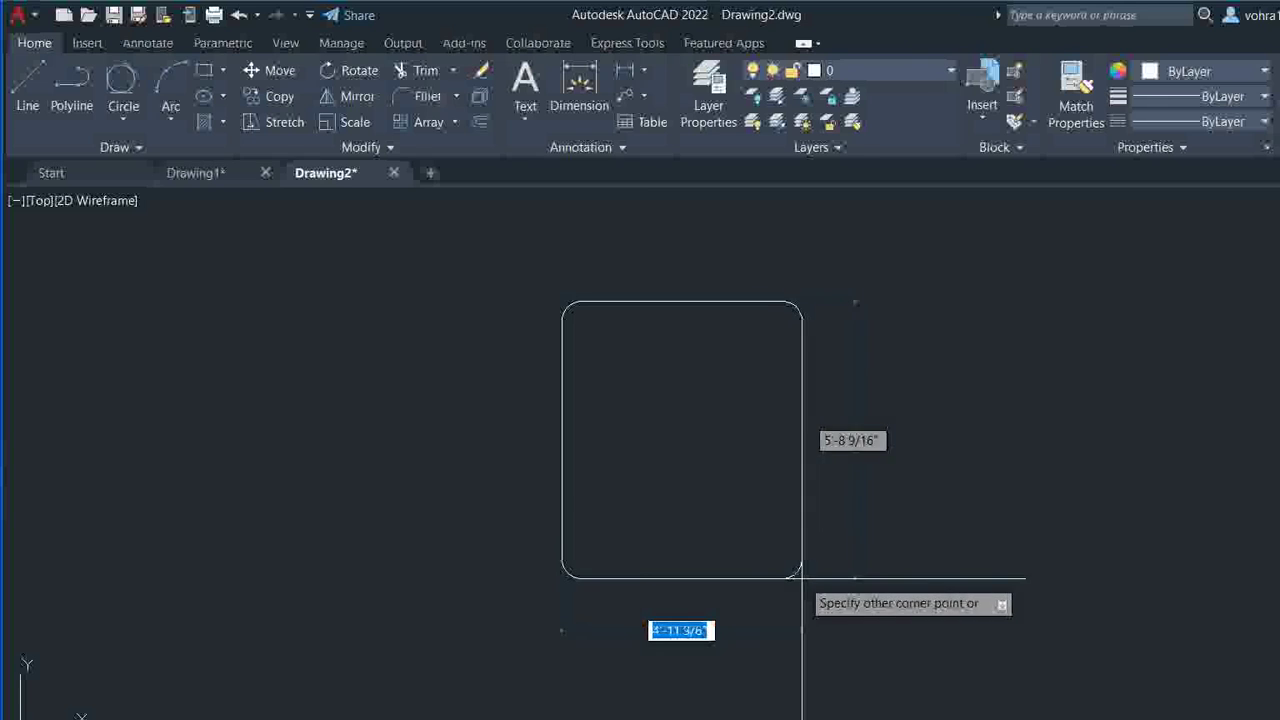
pyautogui.click(872, 619)
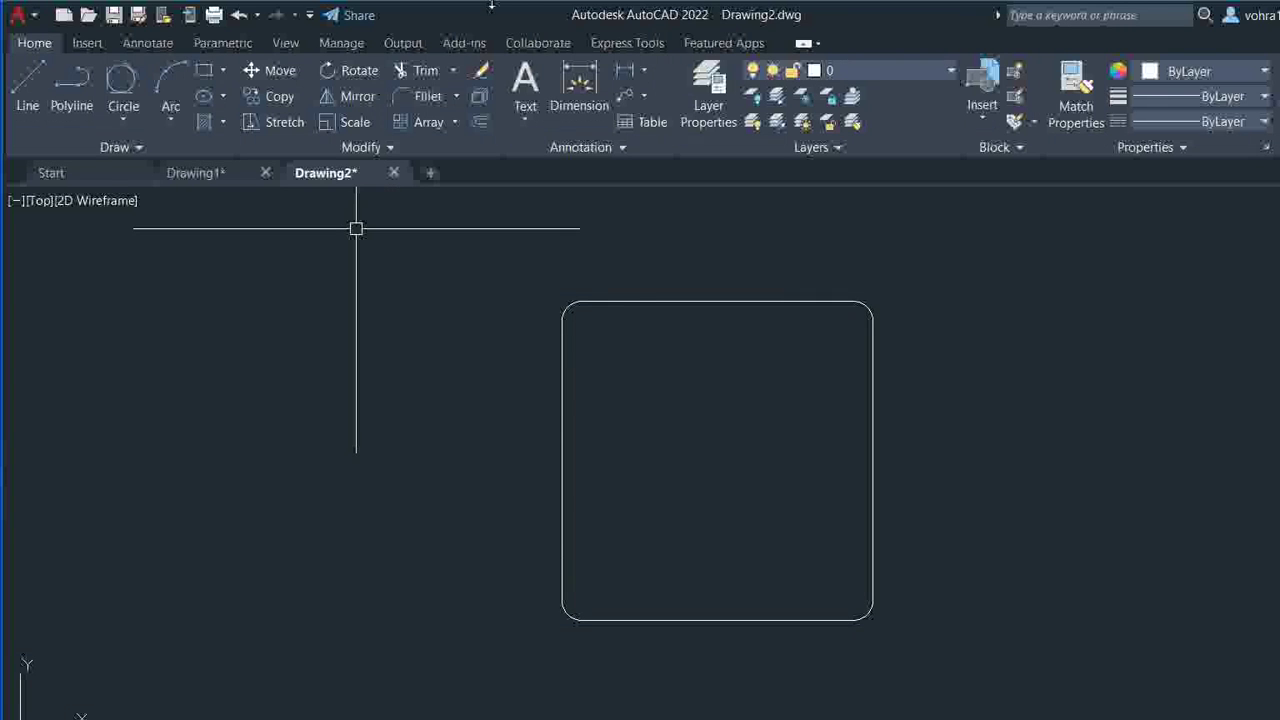
# - Add a radius dimension to the rectangle's top-right rounded corner
pyautogui.click(643, 70)
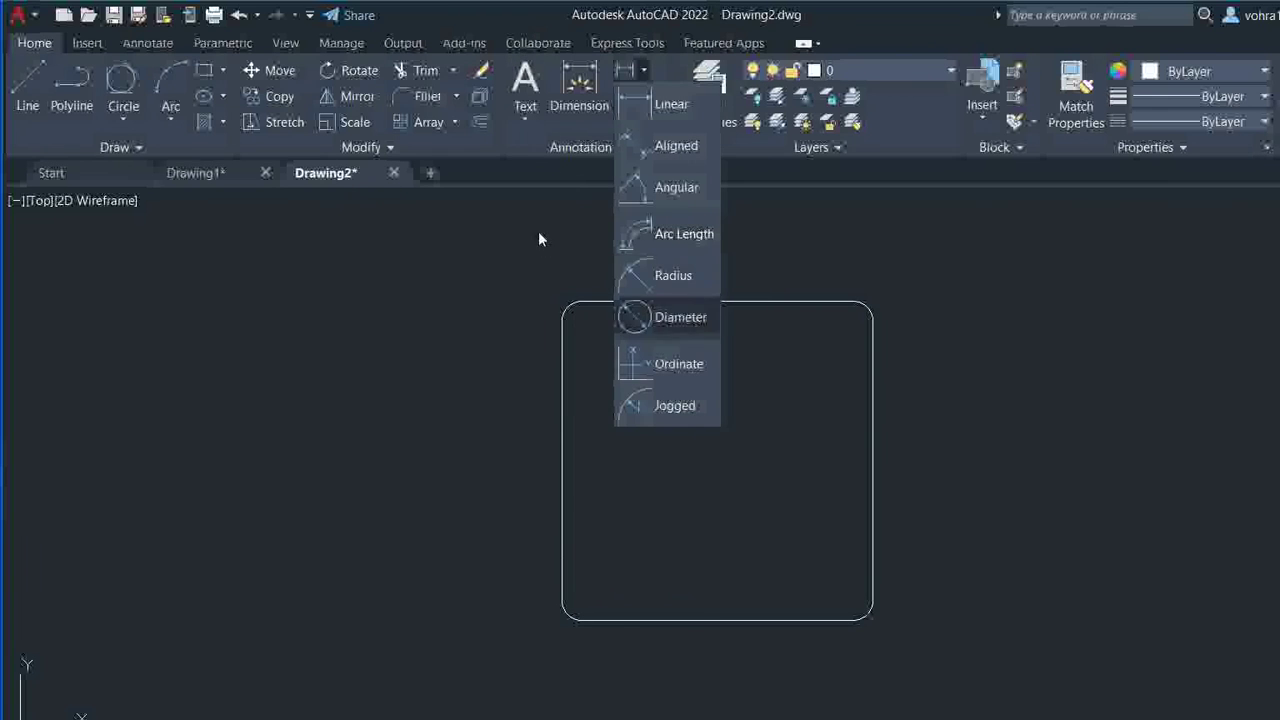
pyautogui.click(673, 275)
pyautogui.click(869, 307)
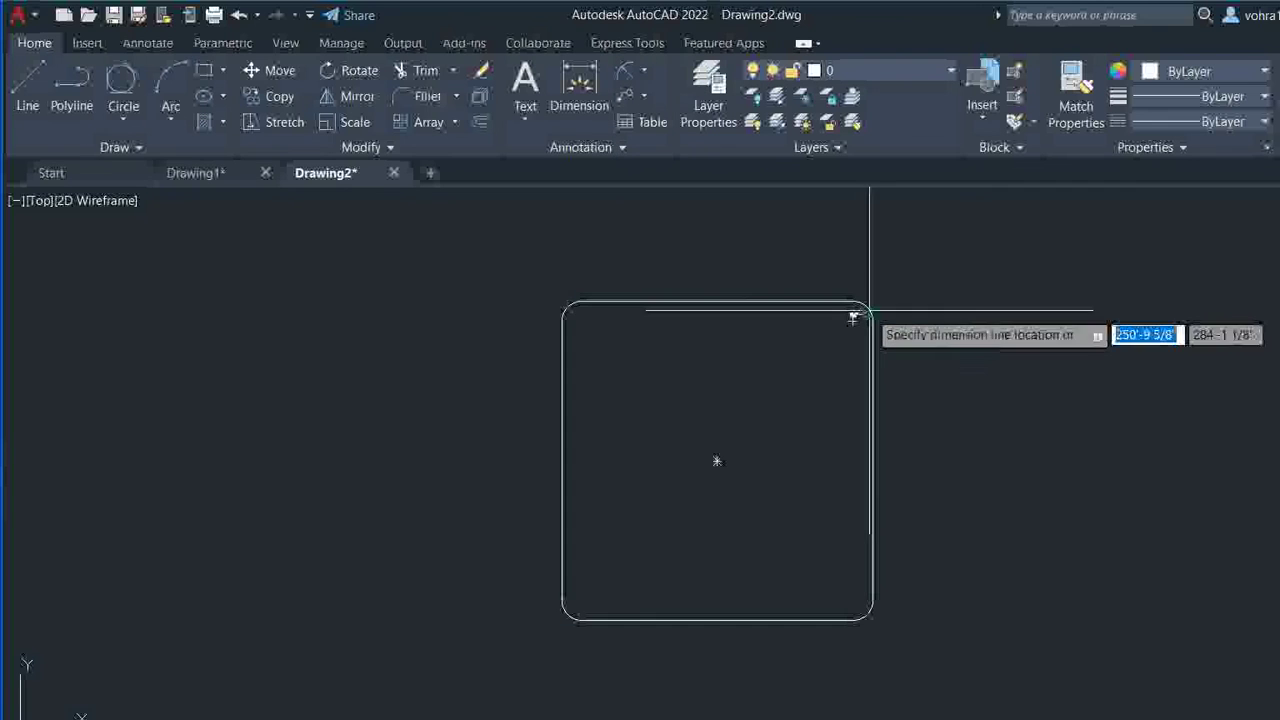
pyautogui.scroll(5, 896, 276)
pyautogui.scroll(-5, 897, 362)
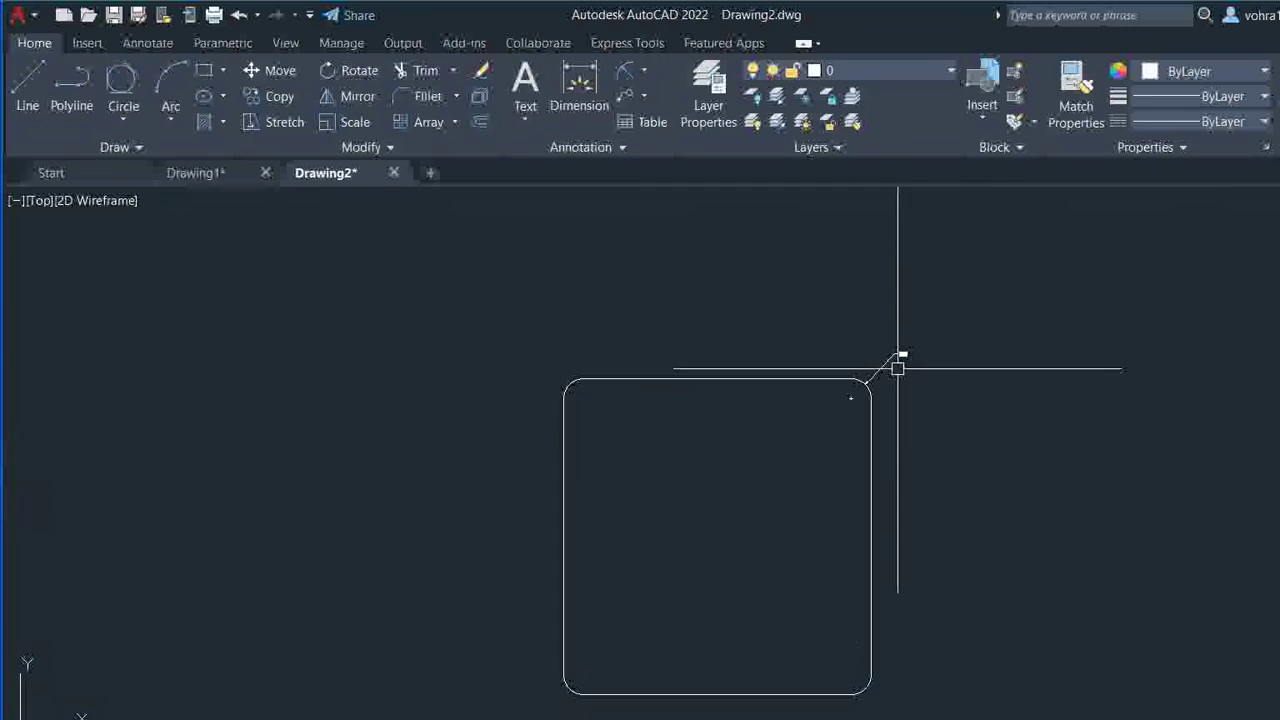
# - Window-select the filleted rectangle and its radius dimension for erasing
pyautogui.moveTo(978, 443); pyautogui.dragTo(931, 343, button='middle')
pyautogui.click(1009, 257)
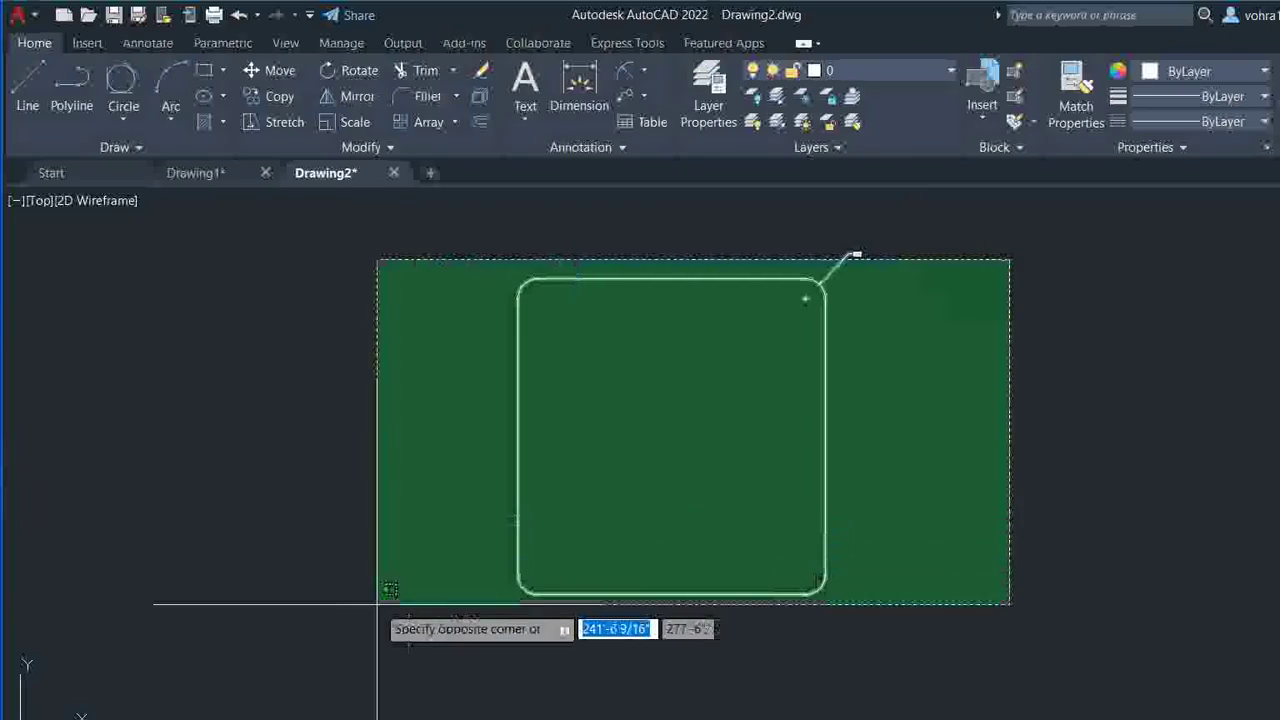
pyautogui.click(390, 600)
pyautogui.rightClick(412, 443)
# - Erase the selected rectangle and dimension, then start a rectangle with thickness 1
pyautogui.click(450, 471)
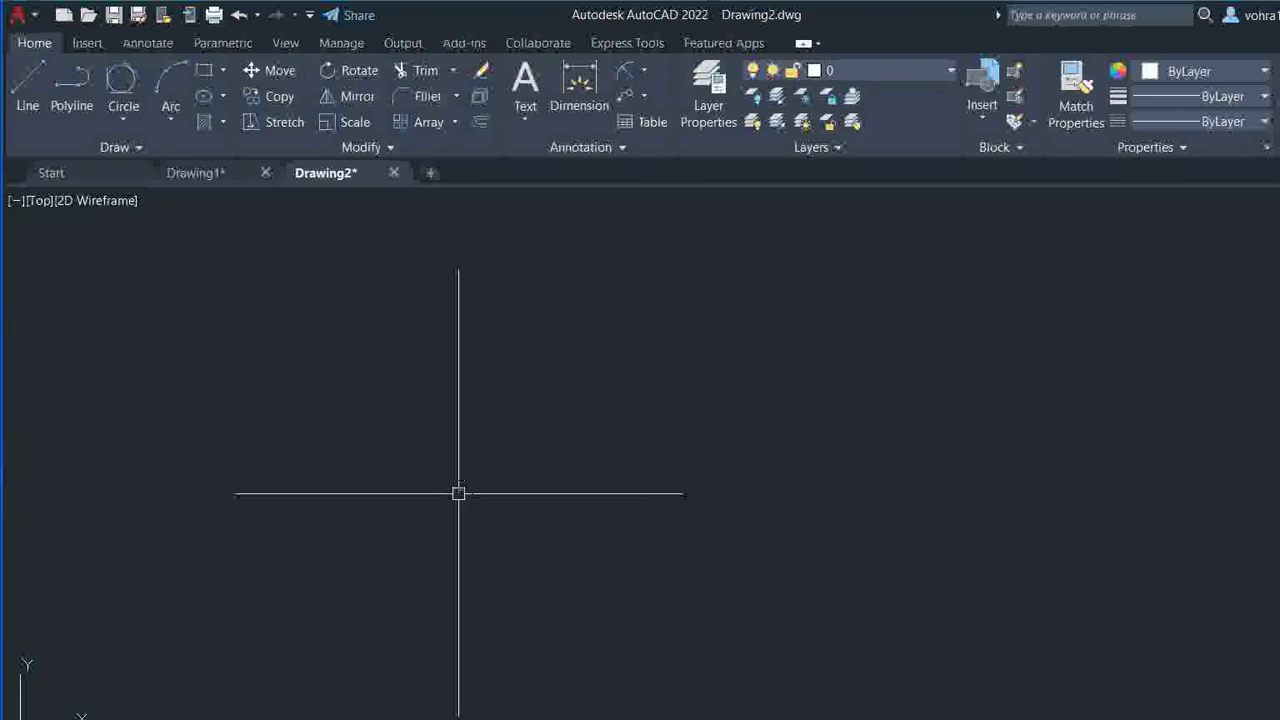
pyautogui.write('rec')
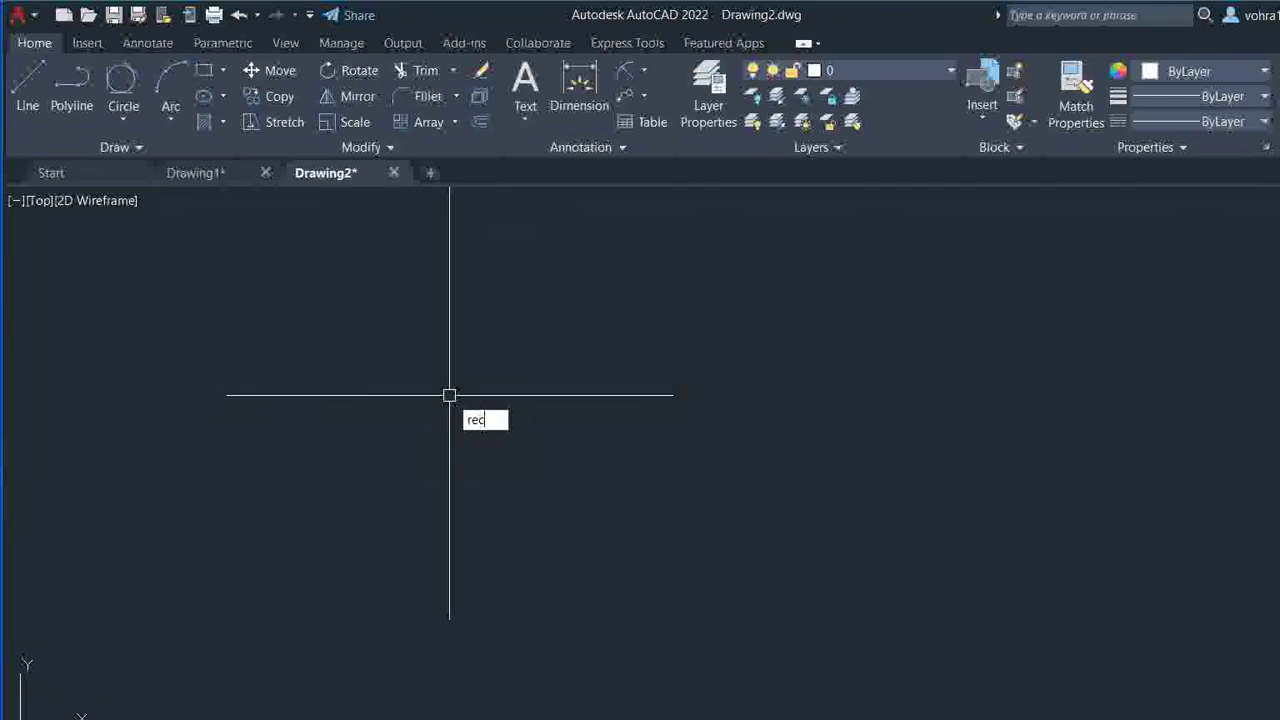
pyautogui.press('Return')
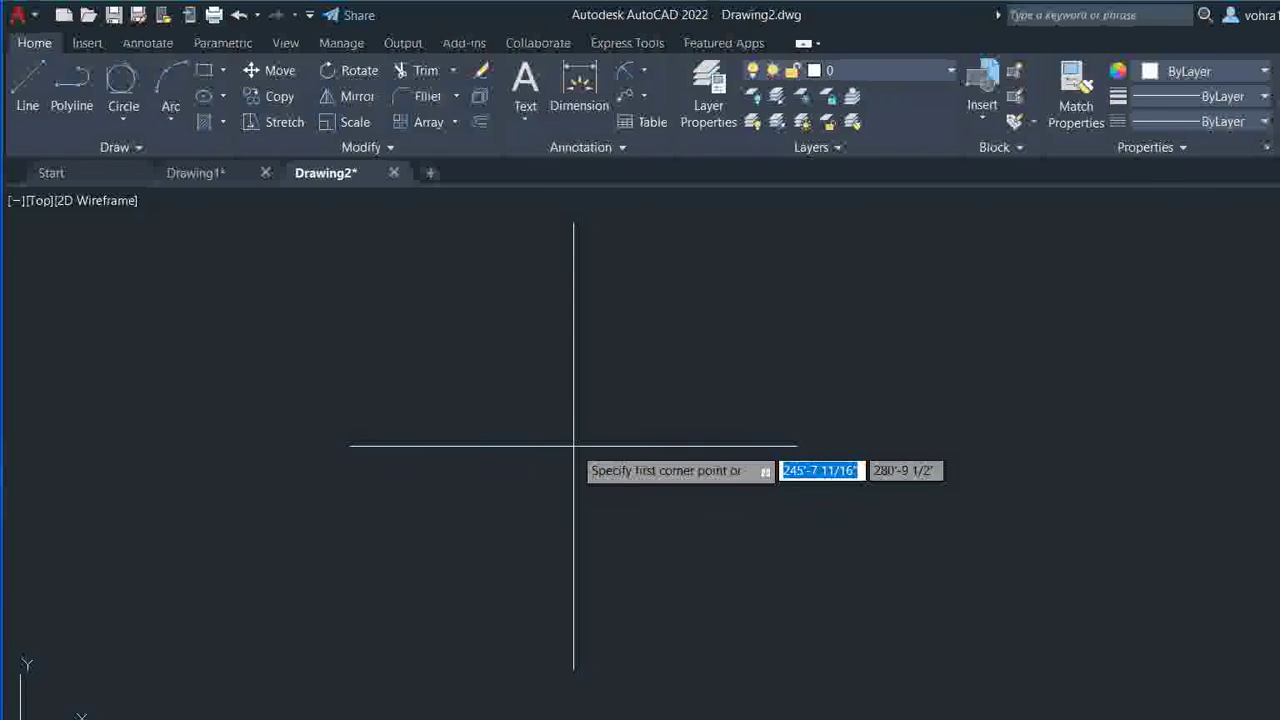
pyautogui.write('t')
pyautogui.press('Return')
pyautogui.write('1')
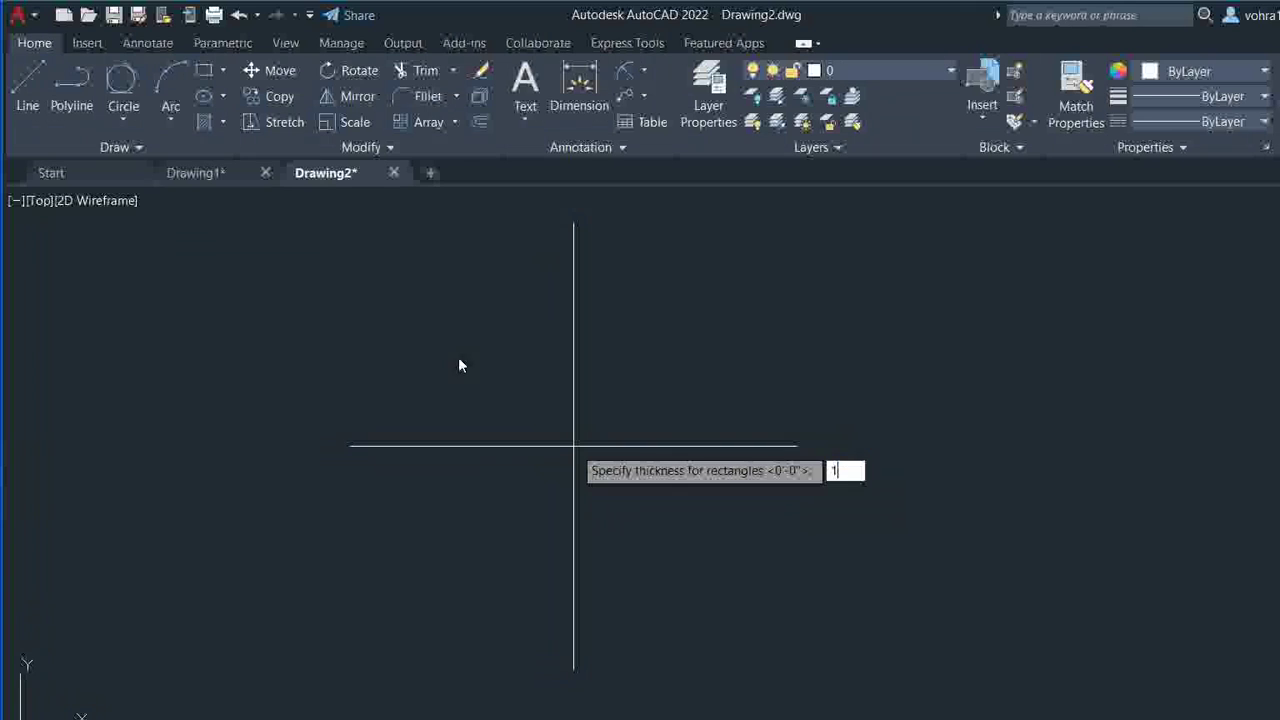
pyautogui.press('Return')
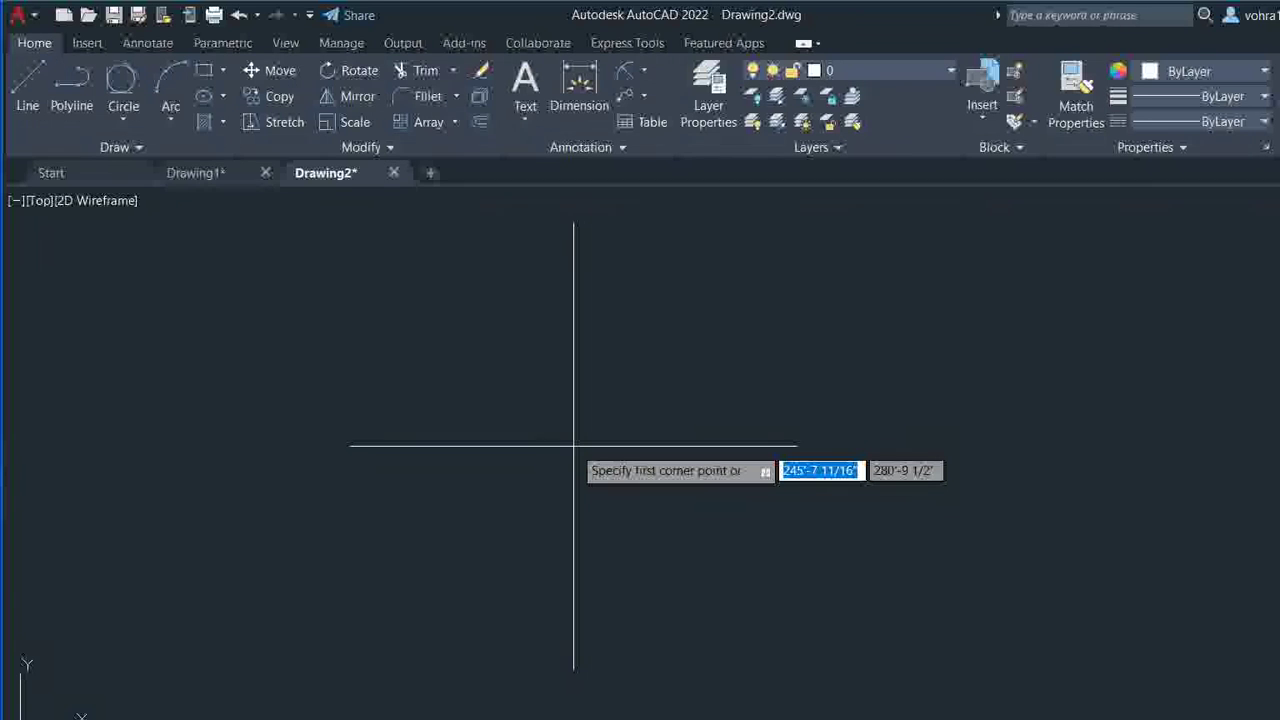
# - Give the rectangle a line width of 1 and place its two opposite corners
pyautogui.write('w')
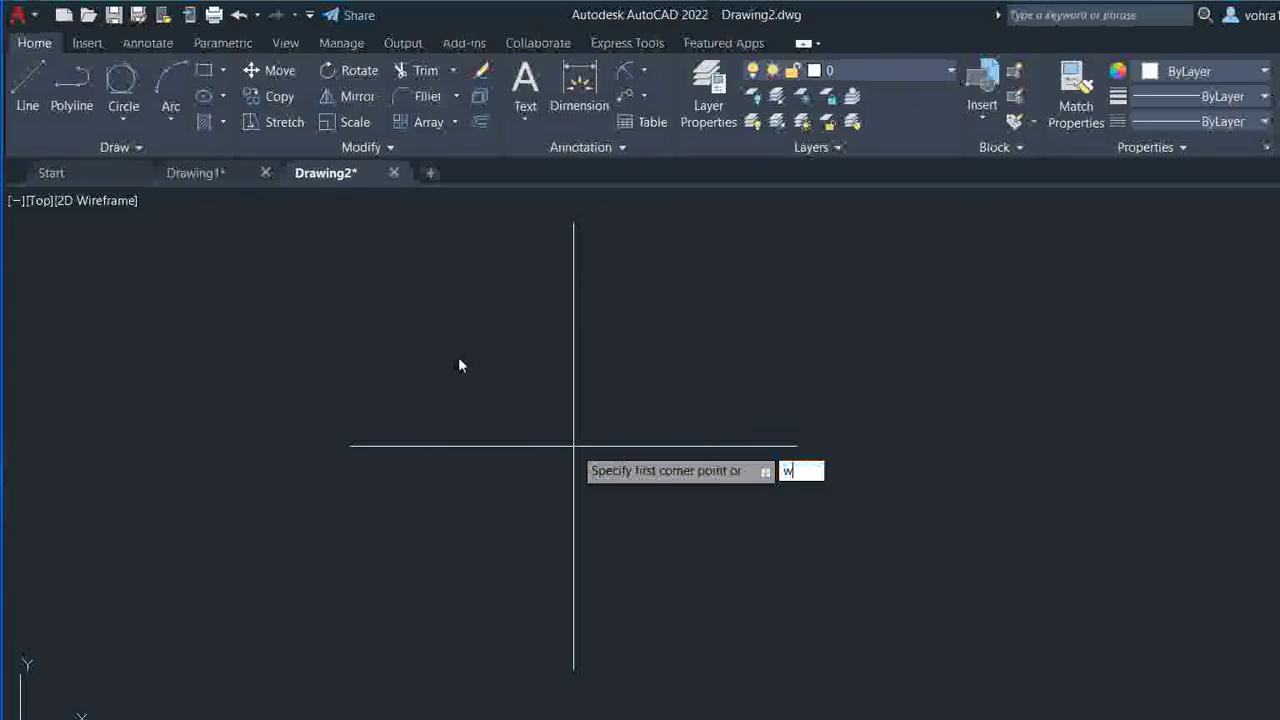
pyautogui.press('Return')
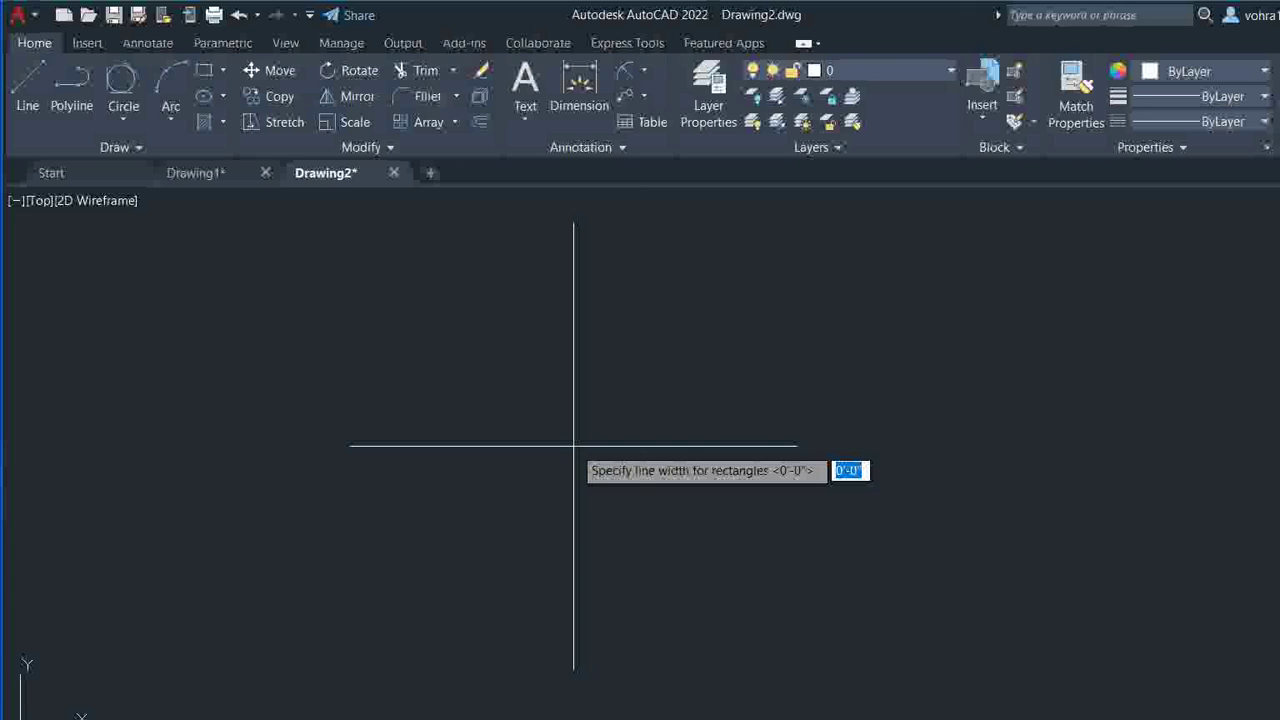
pyautogui.press('Return')
pyautogui.click(523, 280)
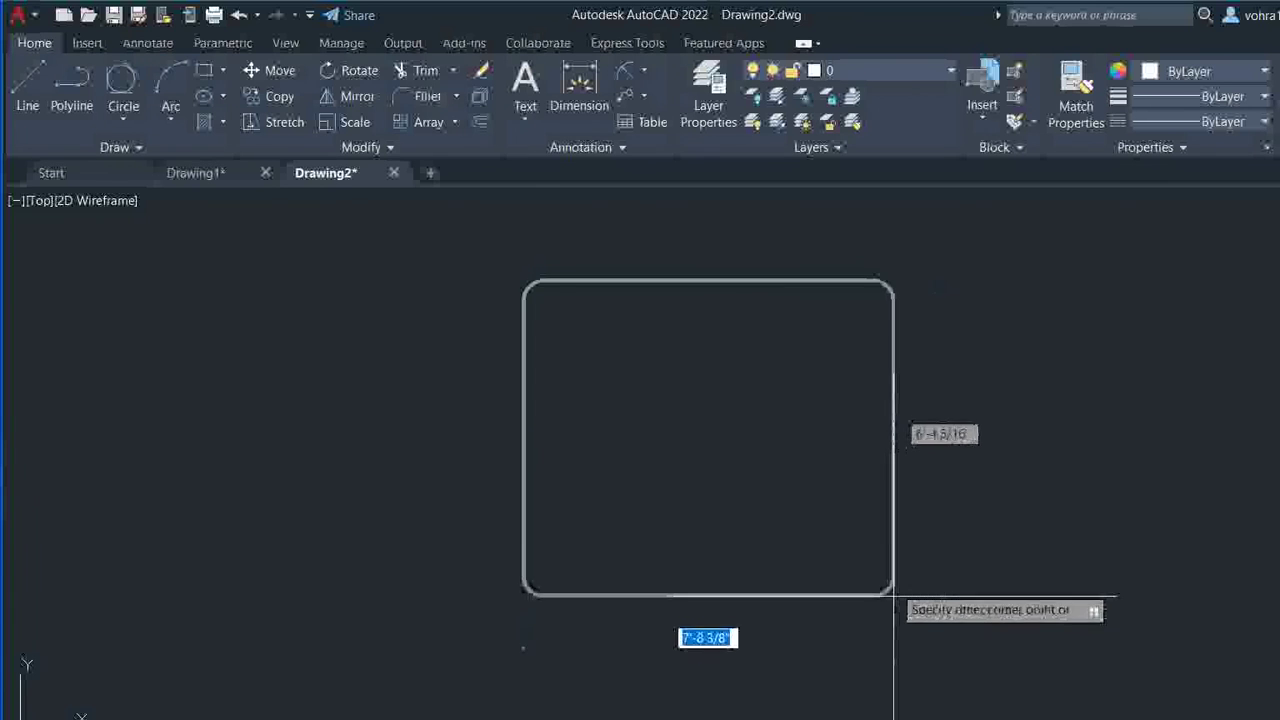
pyautogui.click(891, 558)
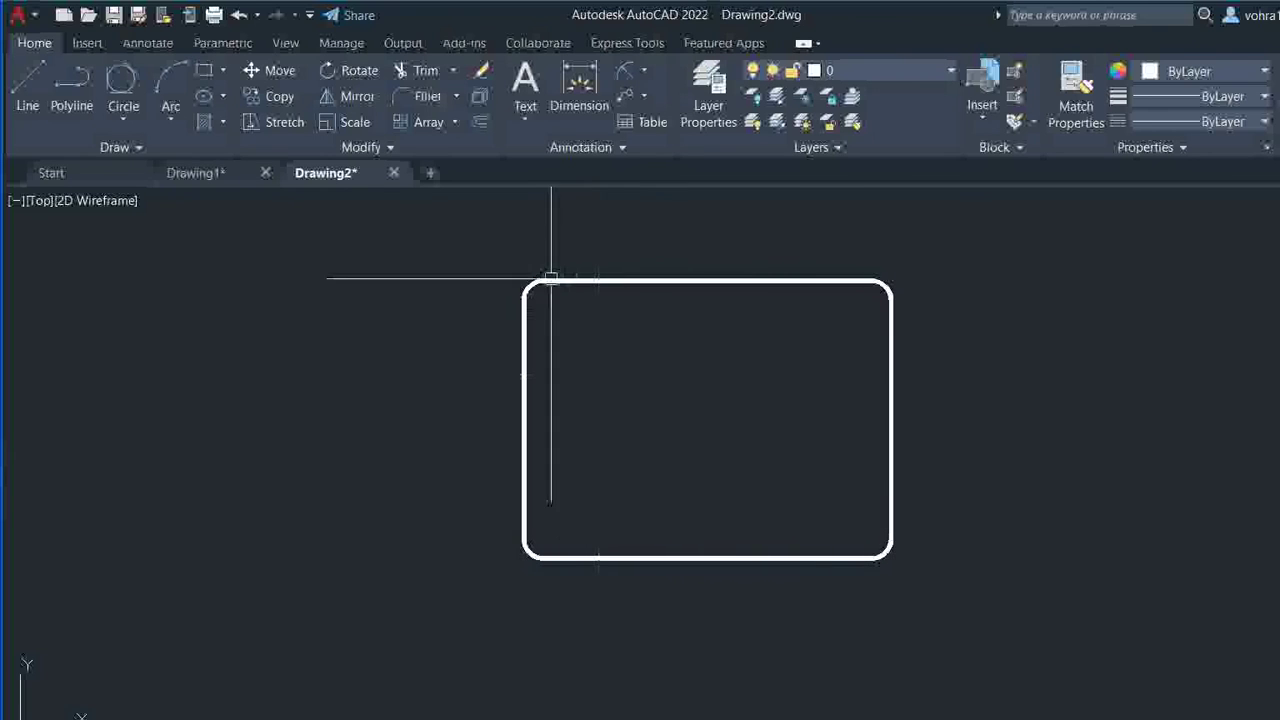
pyautogui.scroll(3, 547, 271)
pyautogui.scroll(-3, 547, 271)
pyautogui.moveTo(629, 409); pyautogui.dragTo(623, 333, button='middle')
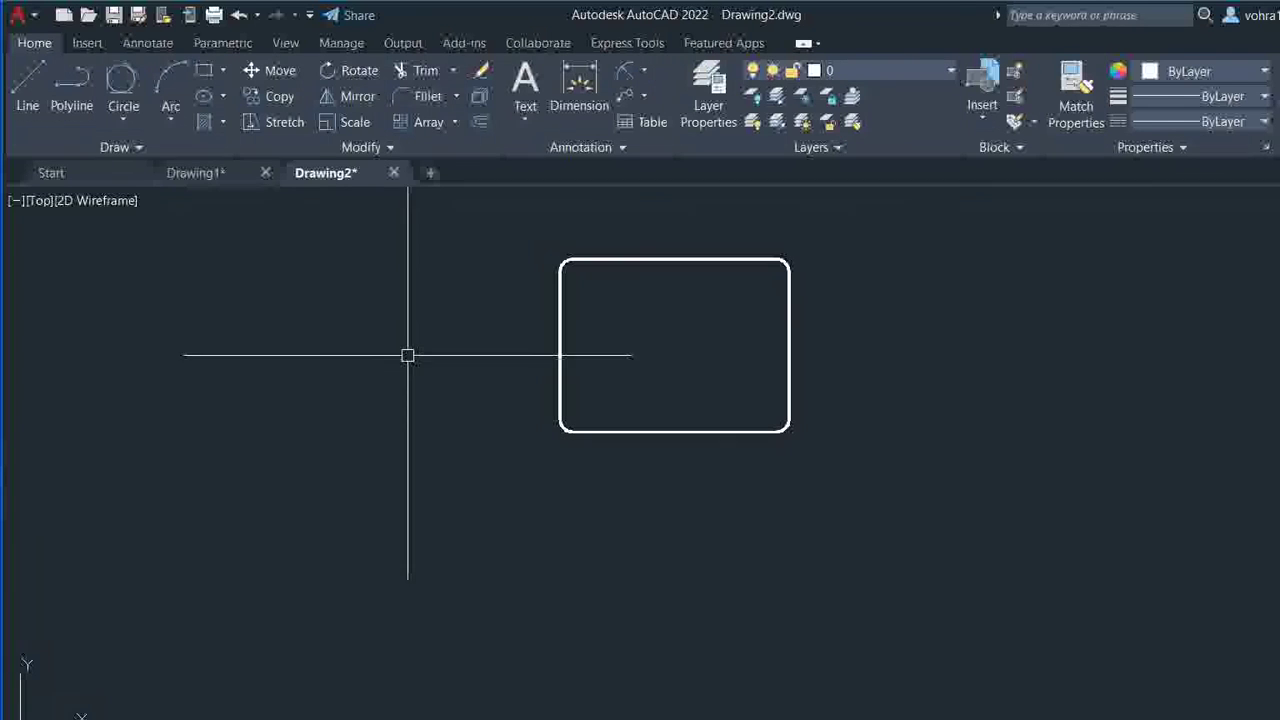
pyautogui.click(40, 200)
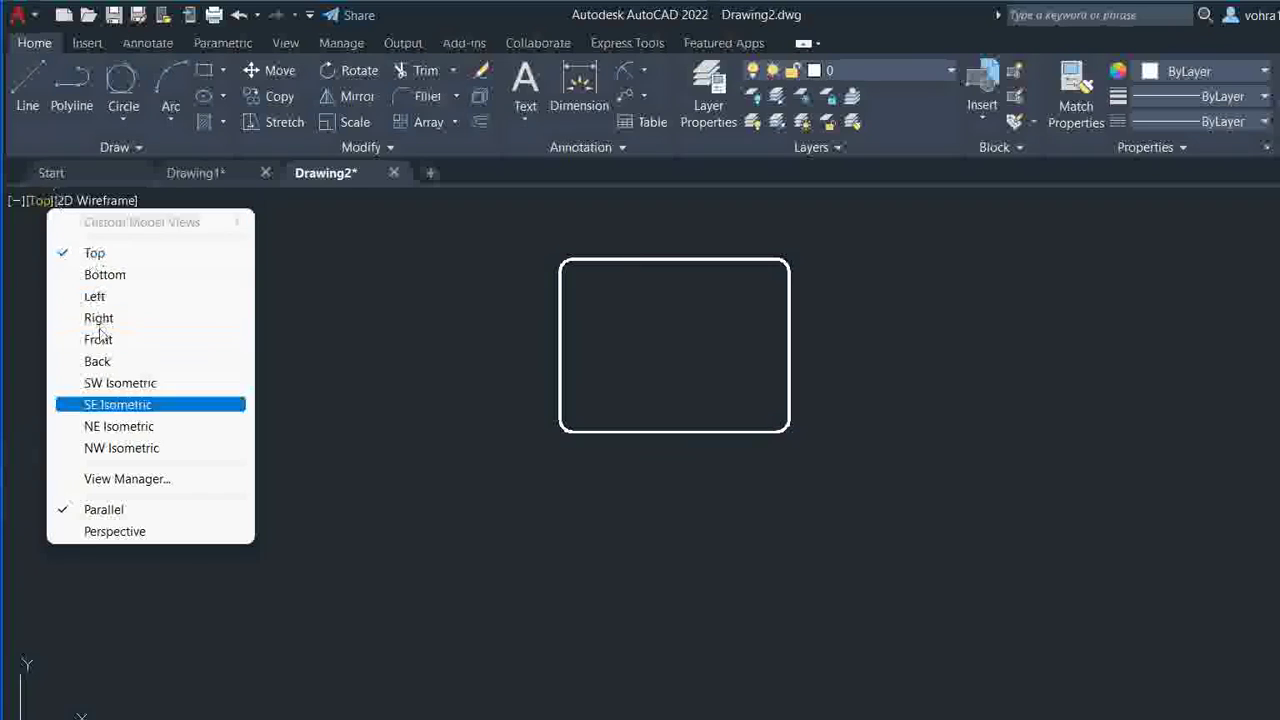
pyautogui.click(120, 383)
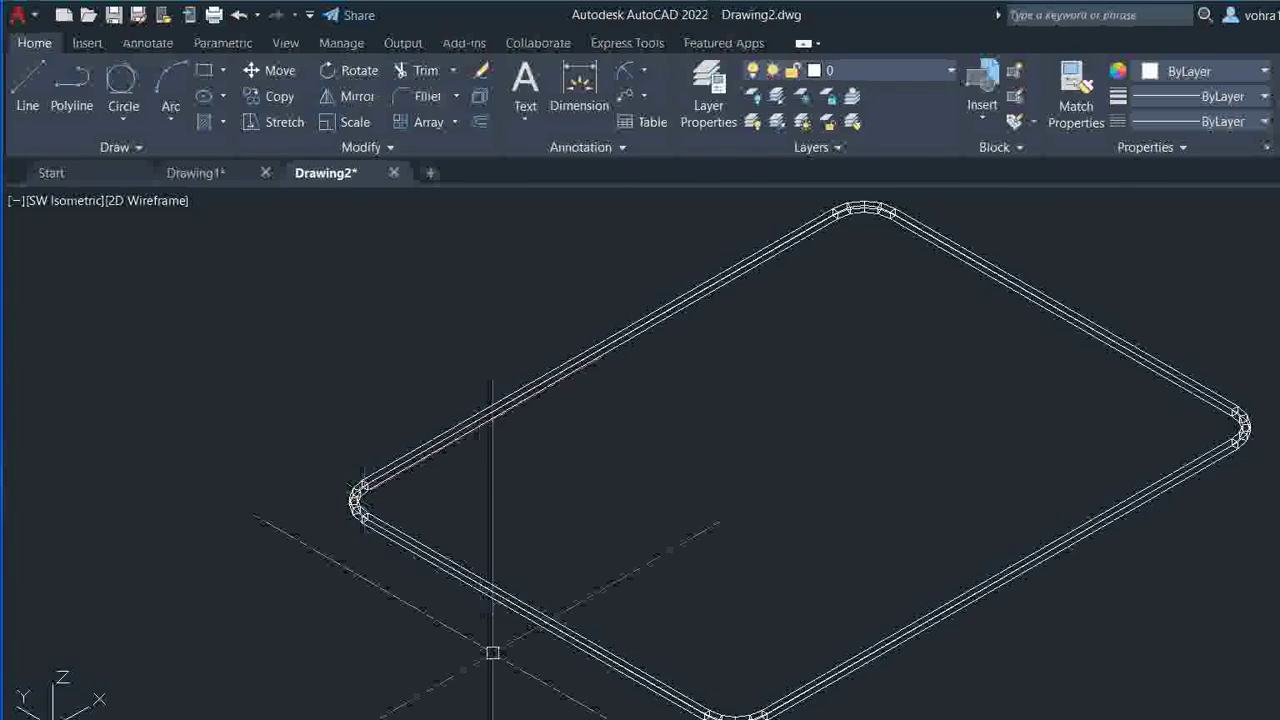
pyautogui.scroll(3, 526, 608)
pyautogui.moveTo(526, 608); pyautogui.dragTo(251, 323, button='middle')
pyautogui.scroll(2, 1008, 523)
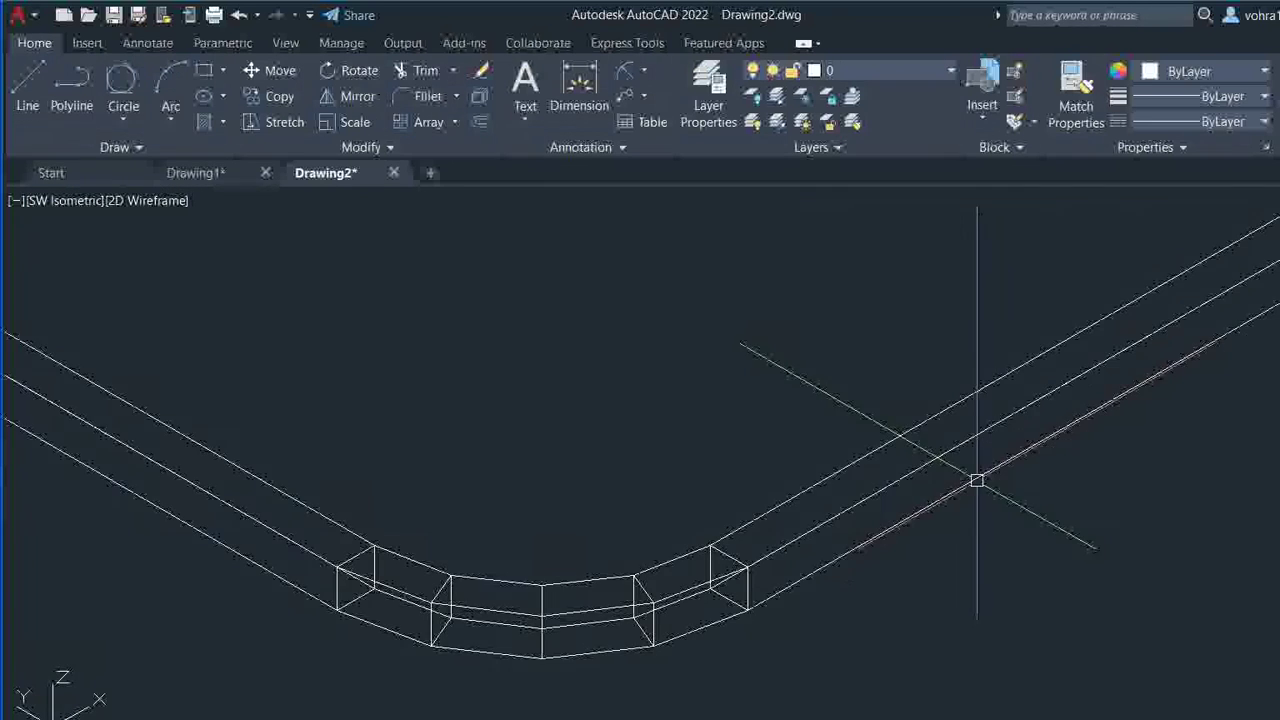
pyautogui.moveTo(977, 477)
pyautogui.mouseDown(button='middle')
pyautogui.moveTo(771, 560)
pyautogui.moveTo(737, 486)
pyautogui.mouseUp(button='middle')
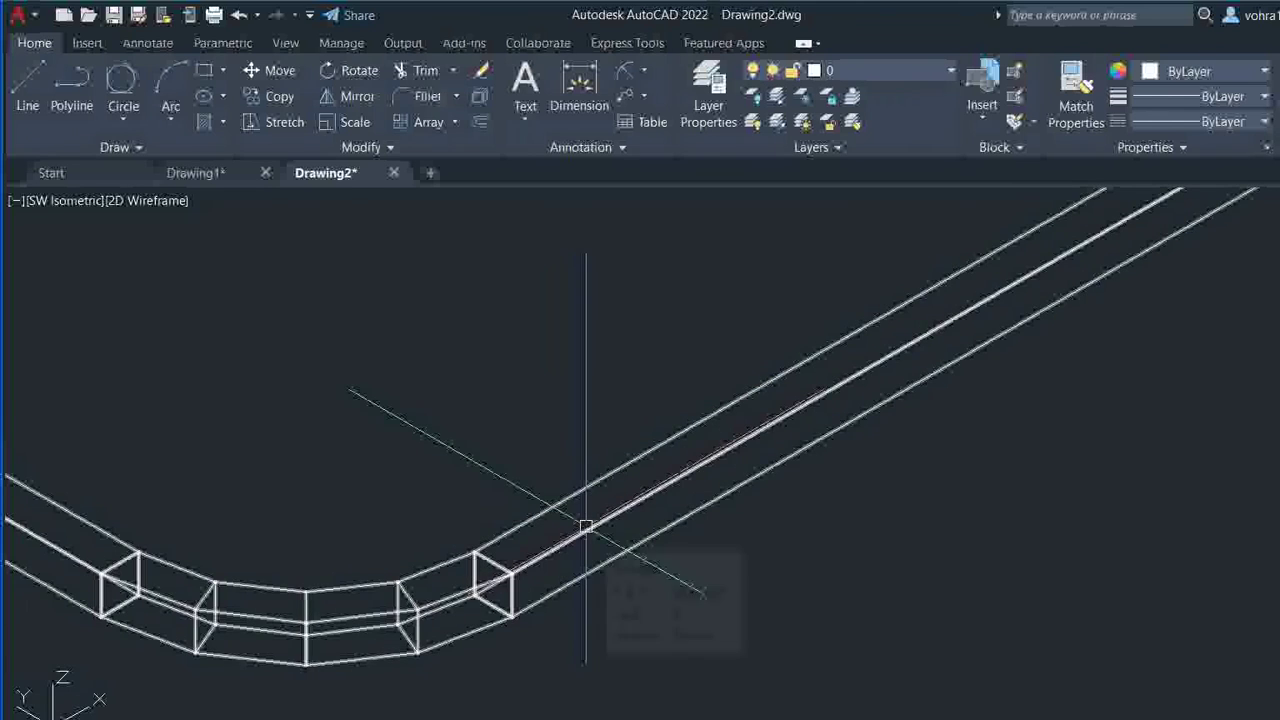
pyautogui.scroll(-5, 591, 530)
pyautogui.scroll(-5, 591, 530)
pyautogui.scroll(3, 600, 506)
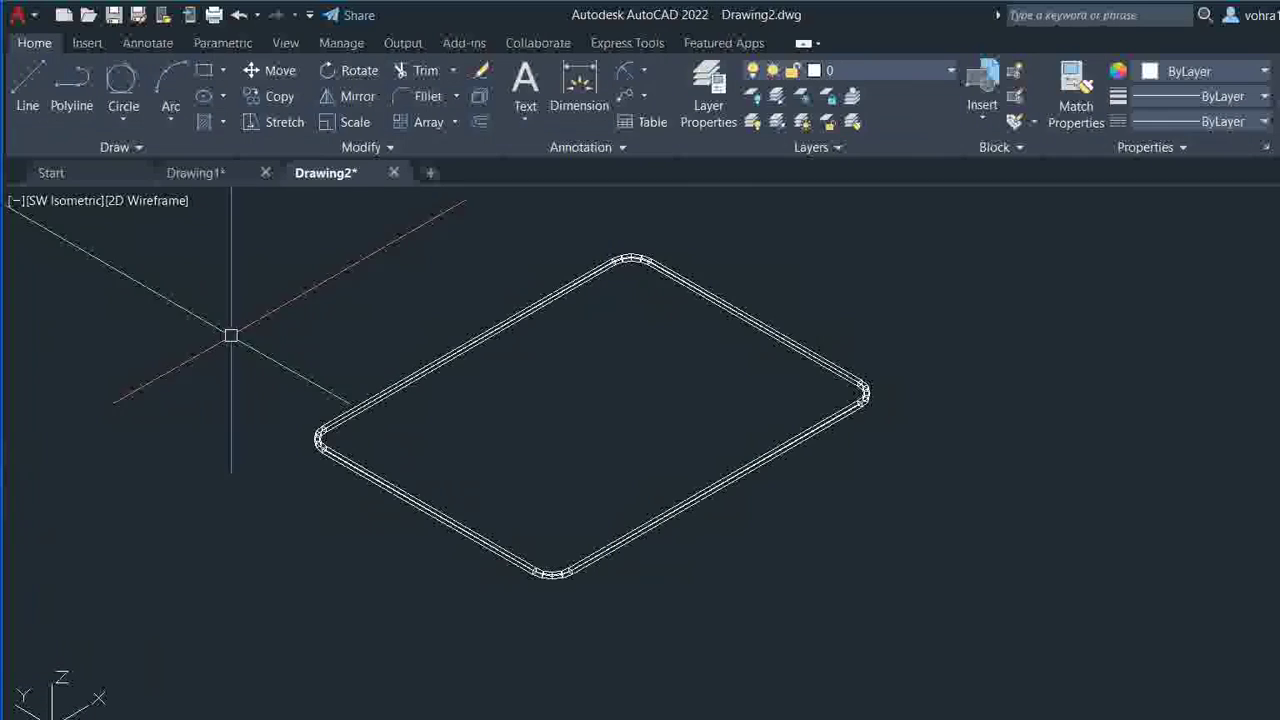
pyautogui.click(64, 201)
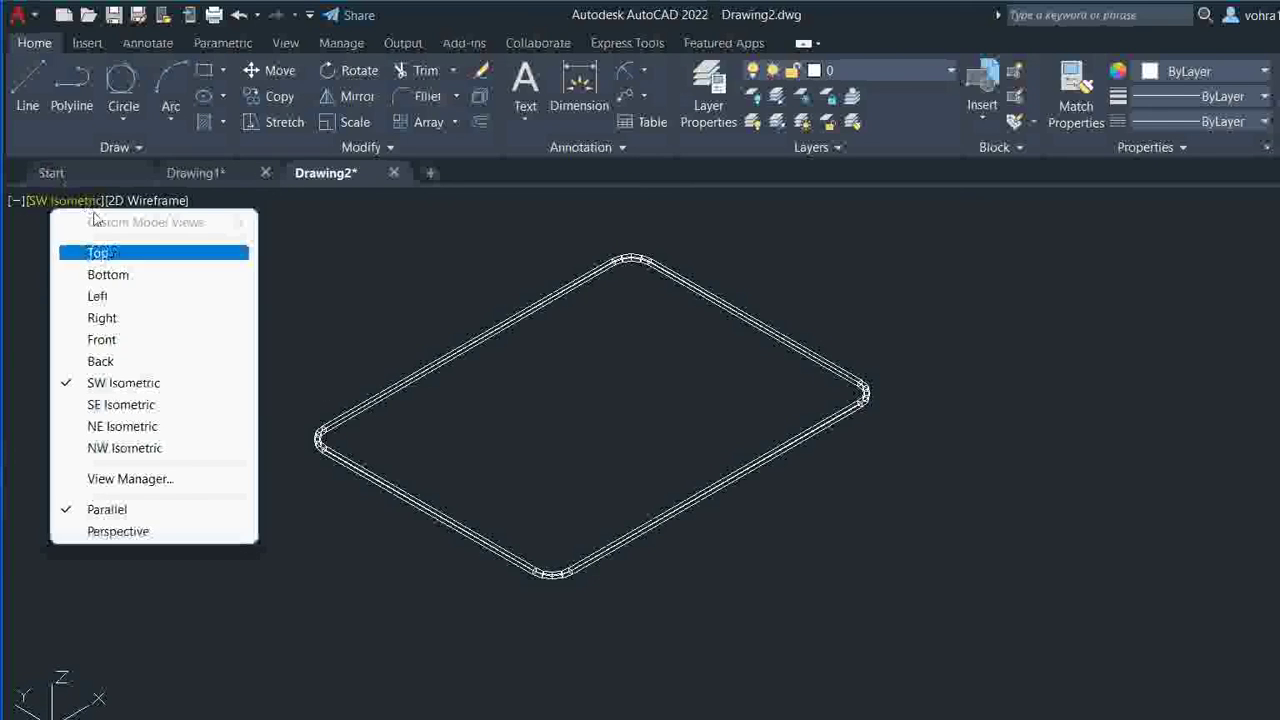
pyautogui.click(90, 252)
pyautogui.scroll(-2, 534, 463)
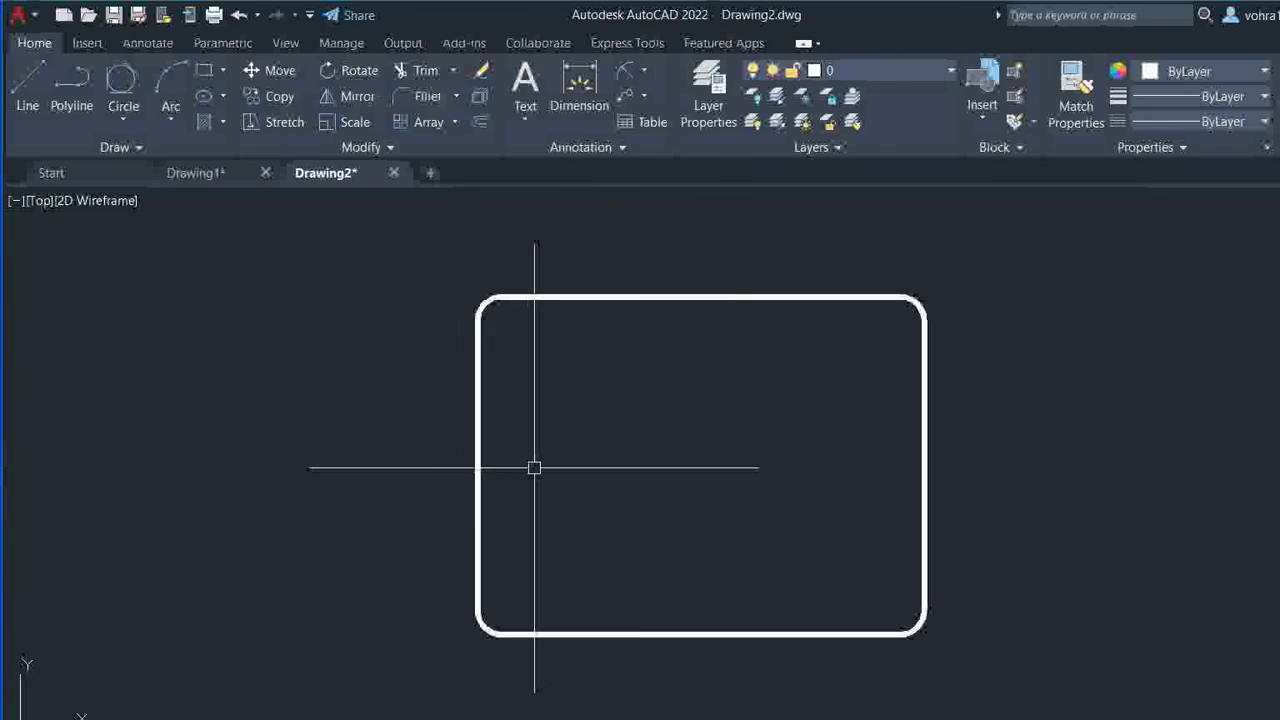
pyautogui.scroll(-2, 534, 463)
# - Delete the thick rounded rectangle and reset the rectangle fillet radius to 0
pyautogui.moveTo(914, 294); pyautogui.dragTo(420, 588)
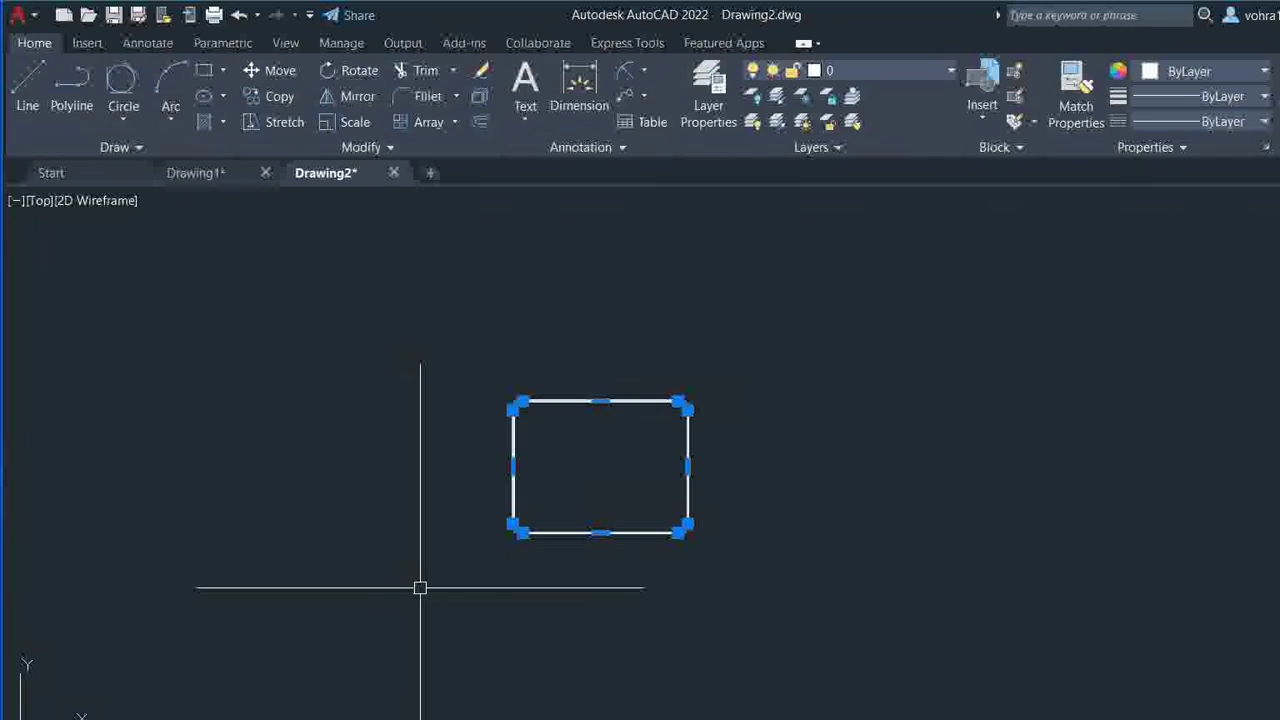
pyautogui.press('Delete')
pyautogui.write('re')
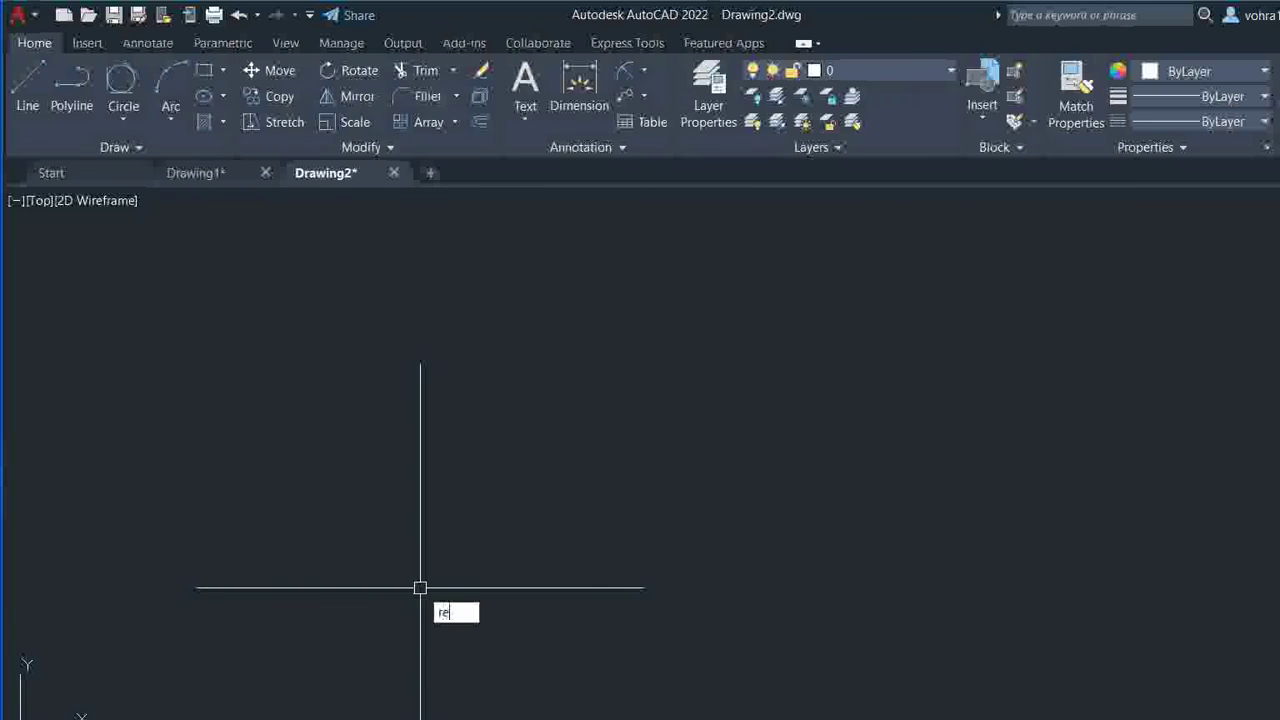
pyautogui.write('c')
pyautogui.press('Return')
pyautogui.write('f')
pyautogui.press('Return')
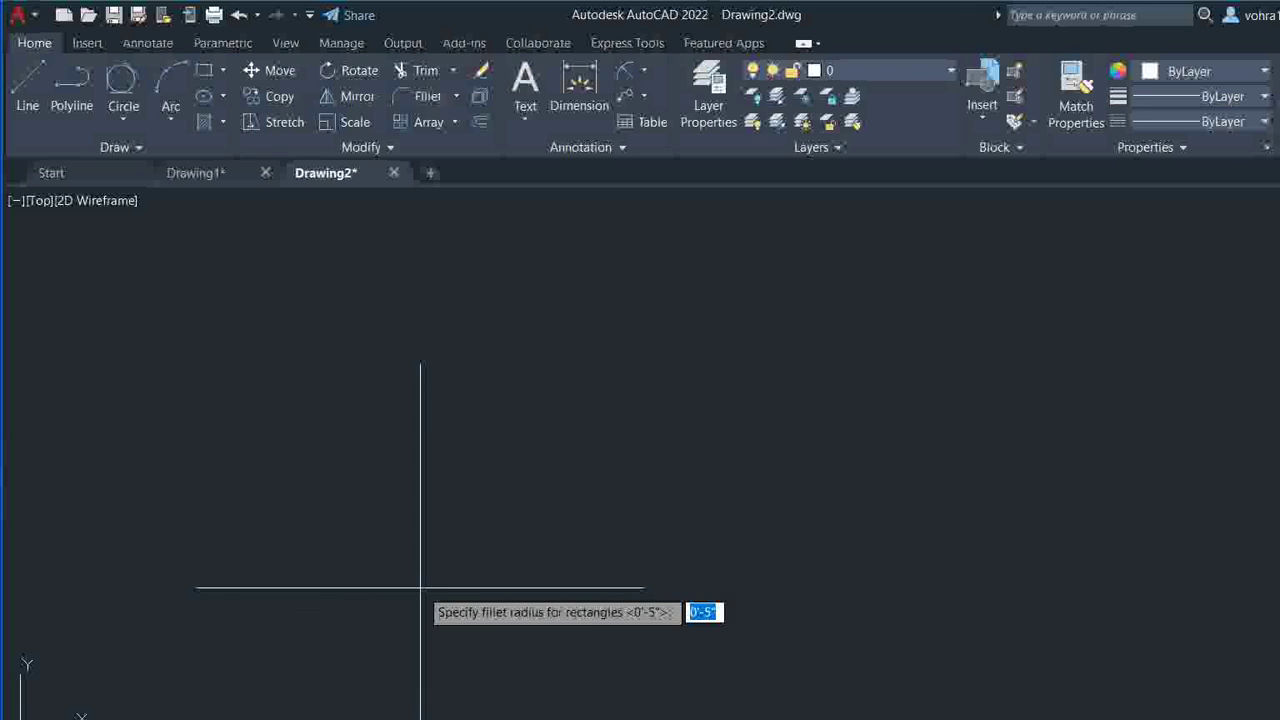
pyautogui.write('0')
pyautogui.press('Return')
# - Reset the rectangle thickness and line width to 0
pyautogui.write('t')
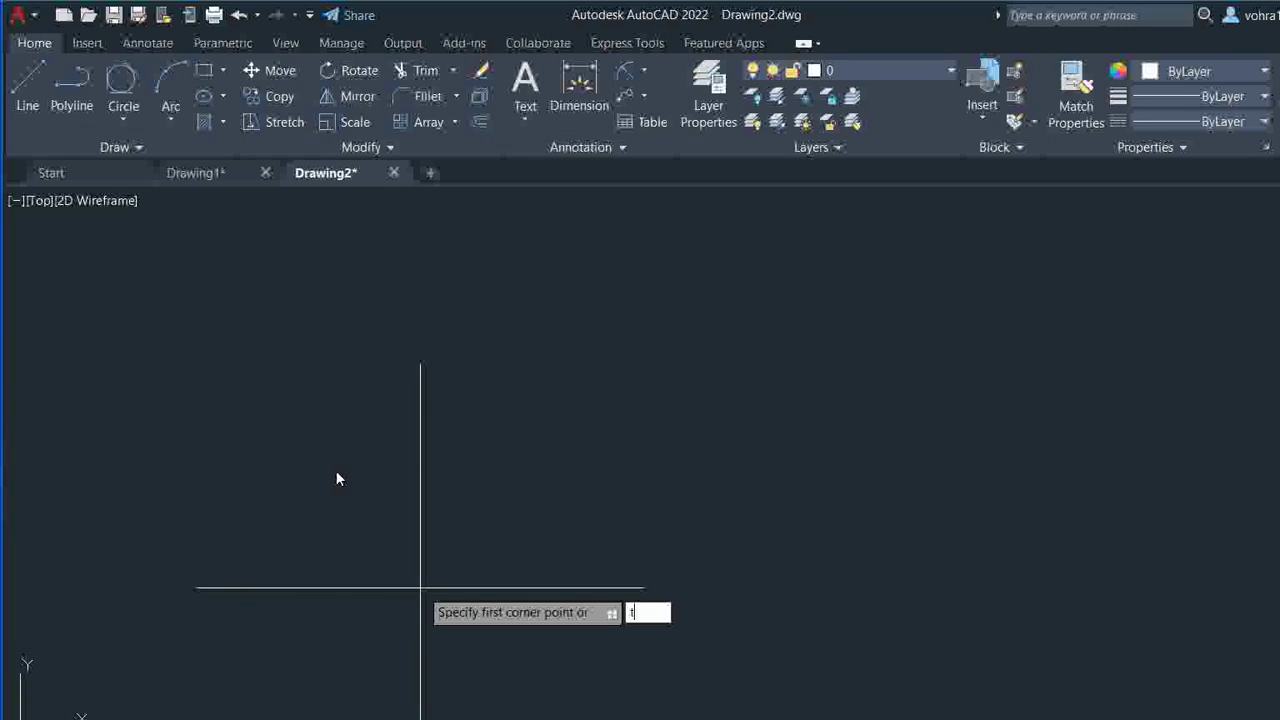
pyautogui.press('Return')
pyautogui.write('0')
pyautogui.press('Return')
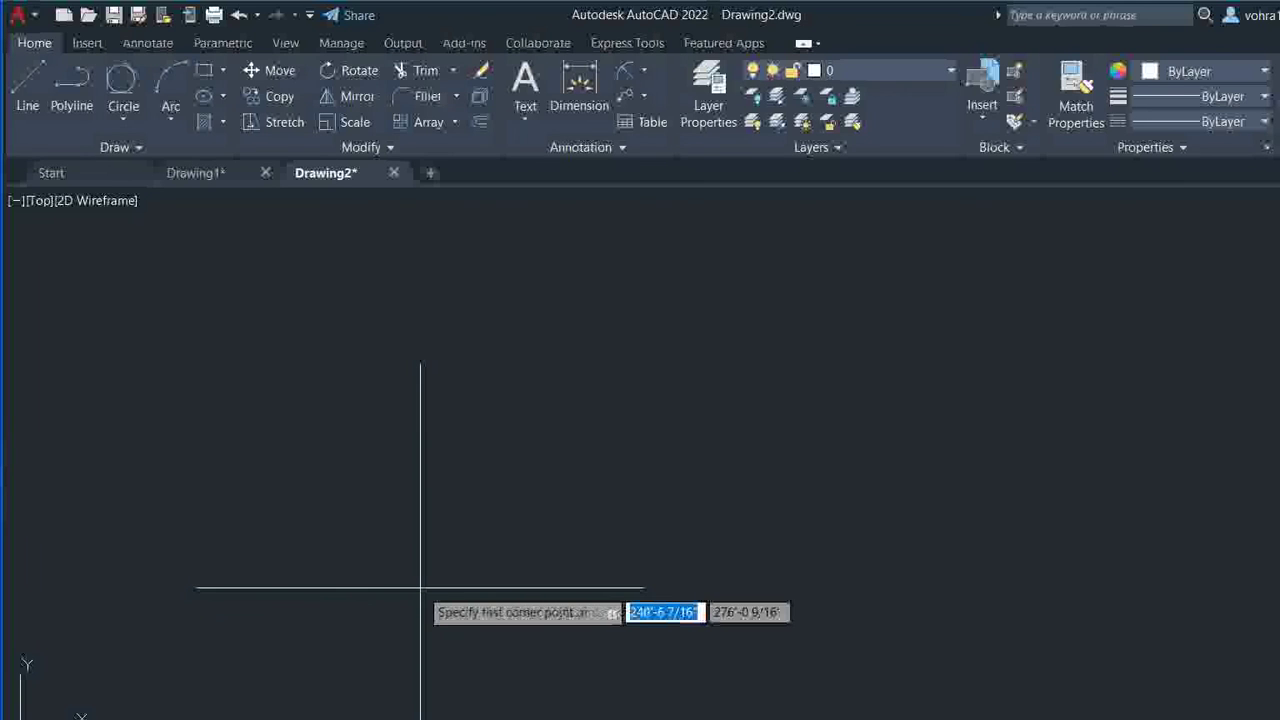
pyautogui.write('w')
pyautogui.press('Return')
pyautogui.write('0')
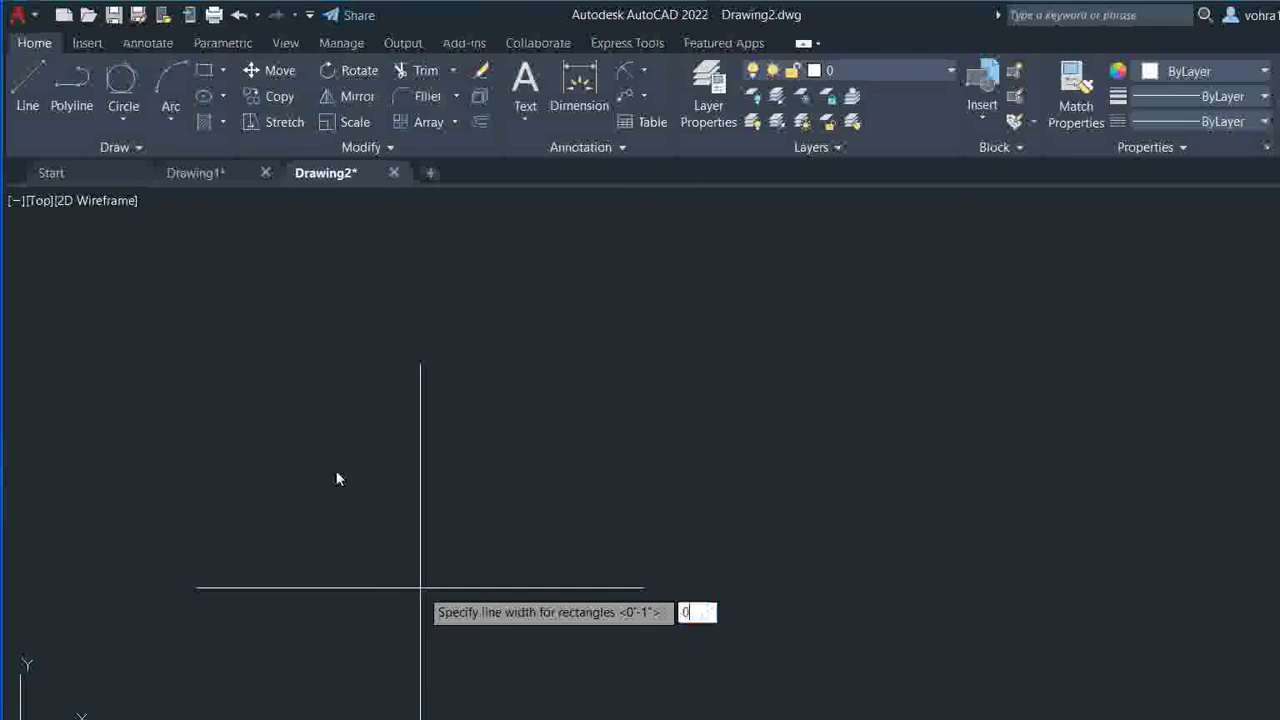
pyautogui.press('Return')
# - Draw a plain test rectangle, then select it and erase it
pyautogui.click(453, 263)
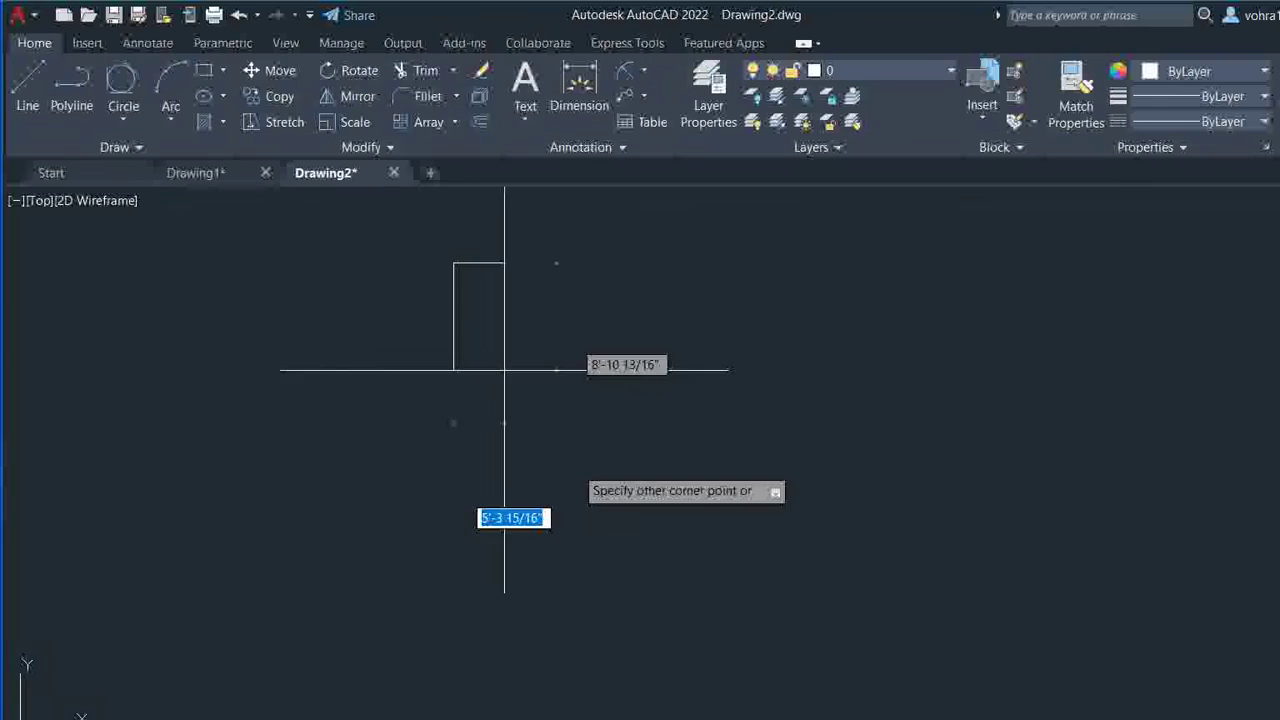
pyautogui.scroll(-3, 725, 494)
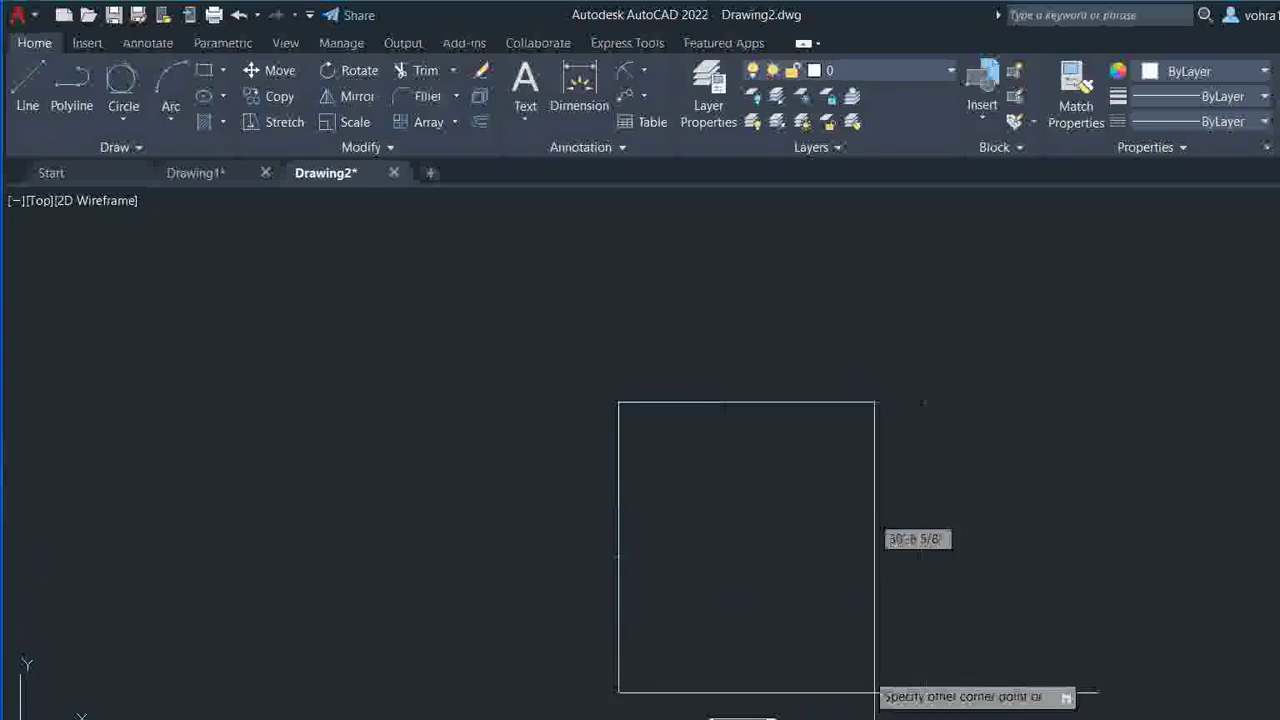
pyautogui.click(860, 607)
pyautogui.moveTo(1014, 353); pyautogui.dragTo(429, 654)
pyautogui.rightClick(493, 284)
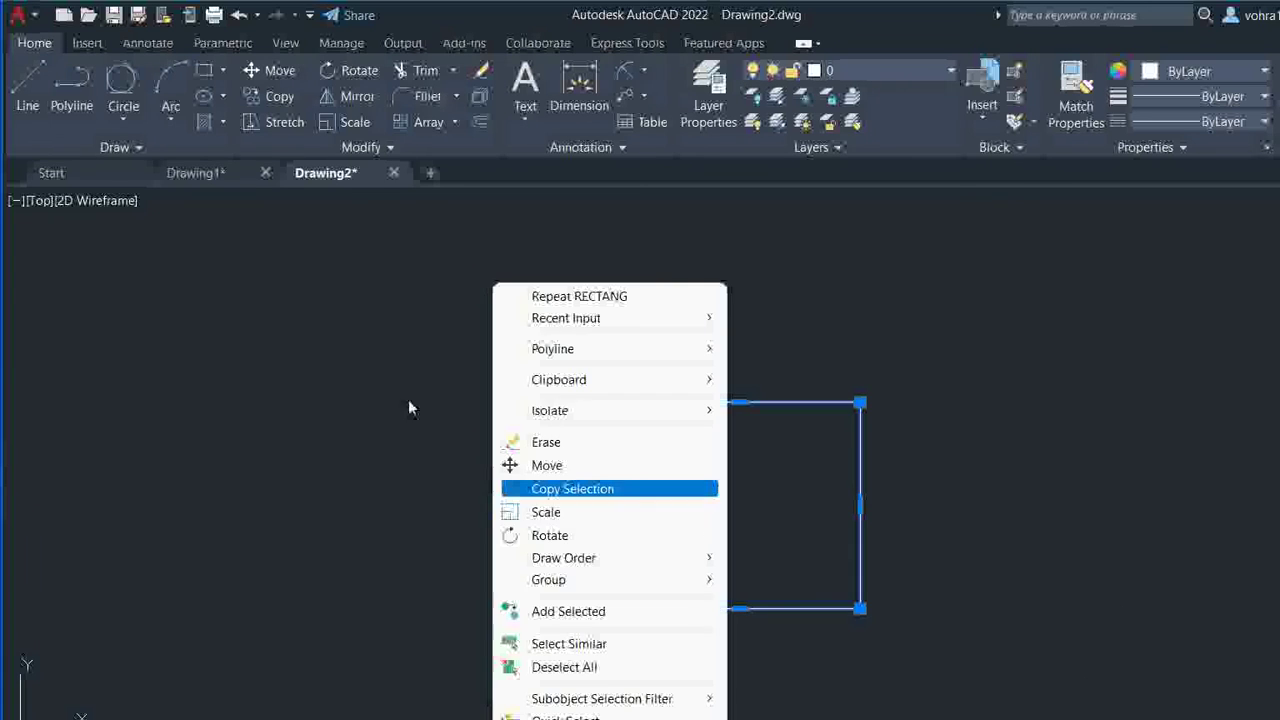
pyautogui.click(546, 442)
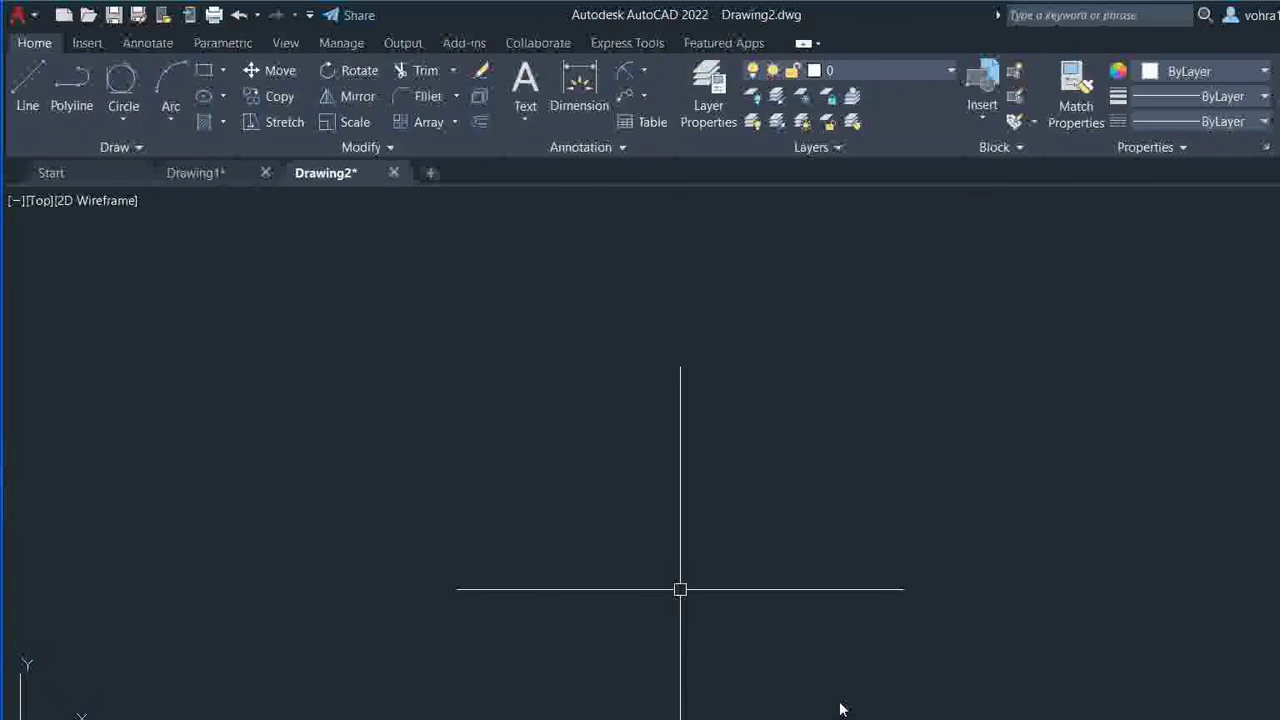